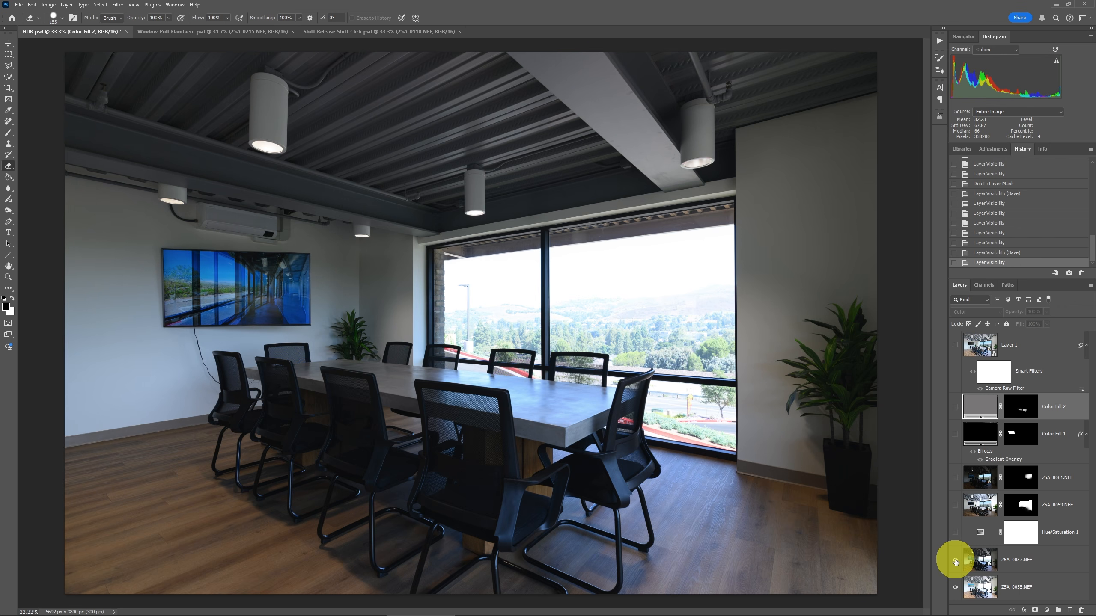
Compare the two base exposures and the finished result by toggling the visibility of Z5A_0057.NEF and Layer 1
{"action": "left_click", "coordinate": [955, 561]}
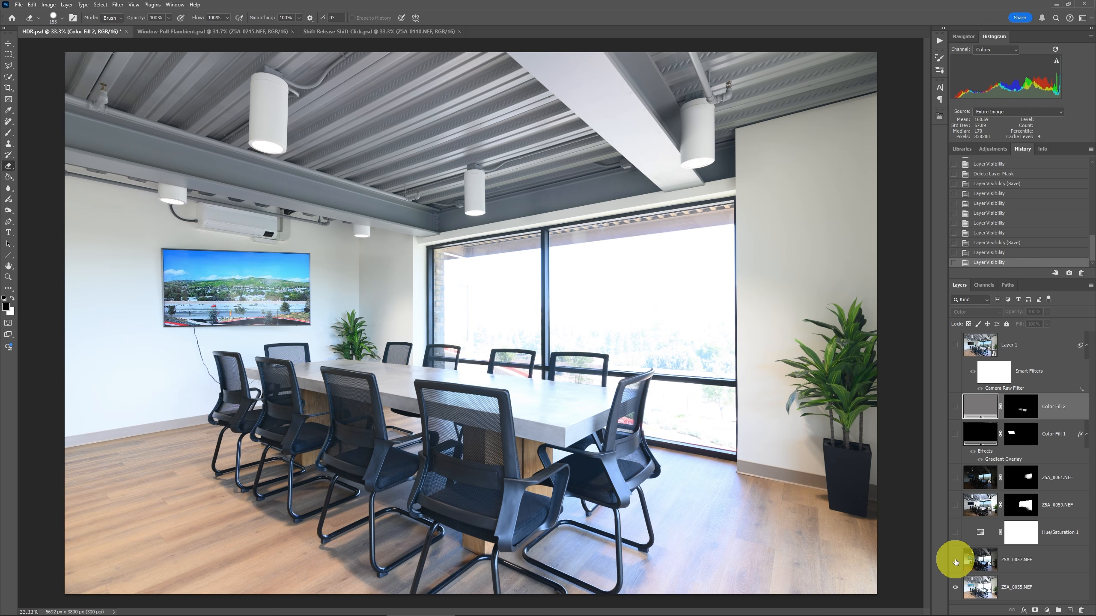
{"action": "left_click", "coordinate": [955, 560]}
{"action": "left_click", "coordinate": [955, 345]}
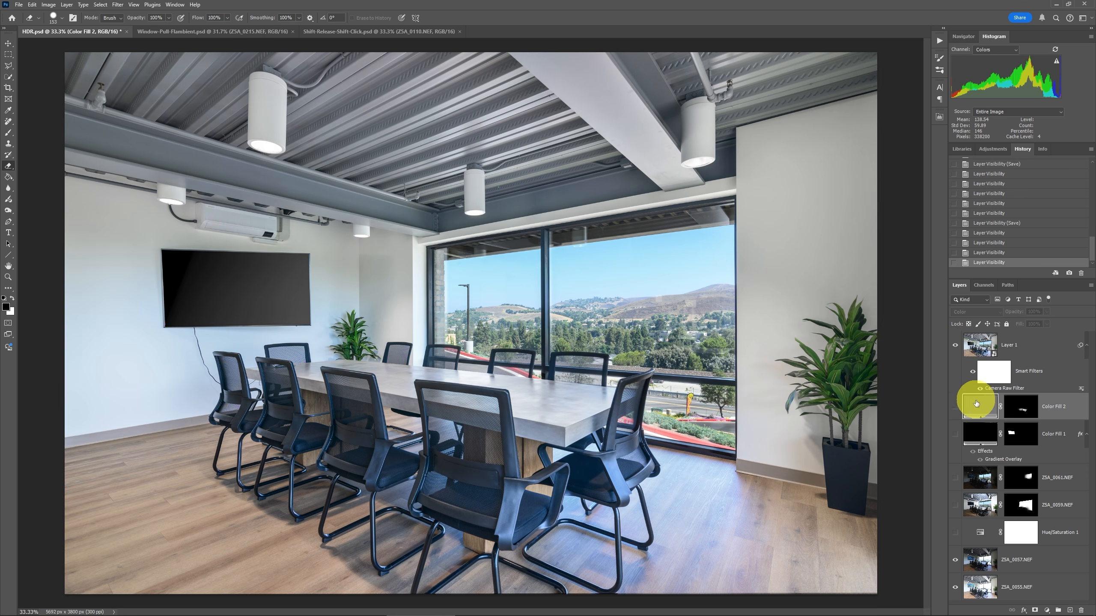
{"action": "left_click", "coordinate": [955, 345]}
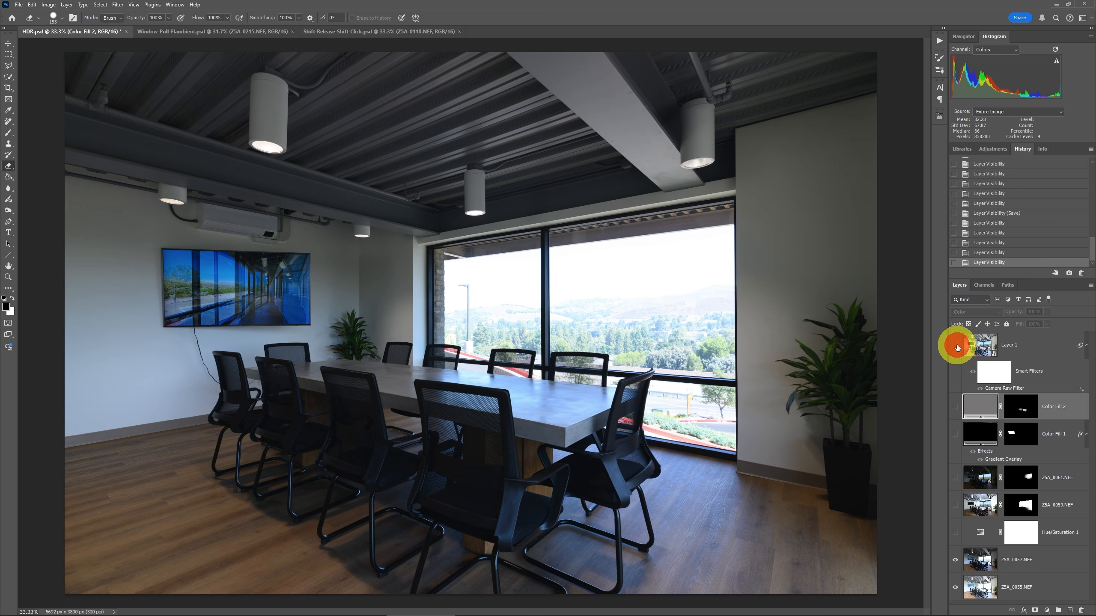
Select the Z5A_0057.NEF layer, load the RGB composite channel as a selection, and clear that selection again
{"action": "left_click", "coordinate": [1022, 566]}
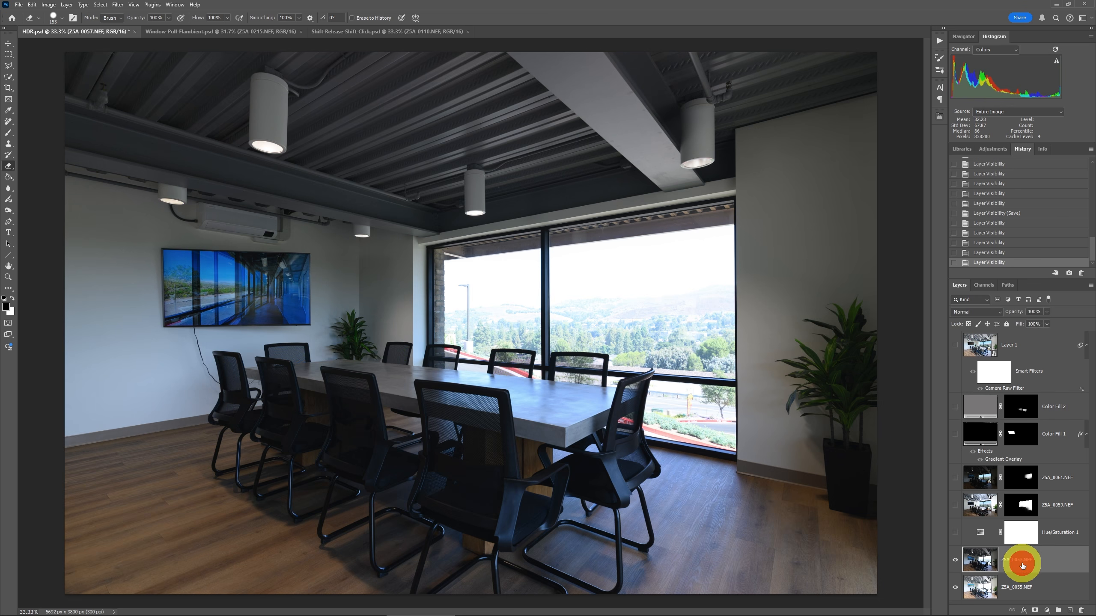
{"action": "left_click", "coordinate": [988, 289]}
{"action": "left_click", "coordinate": [978, 312], "text": "ctrl"}
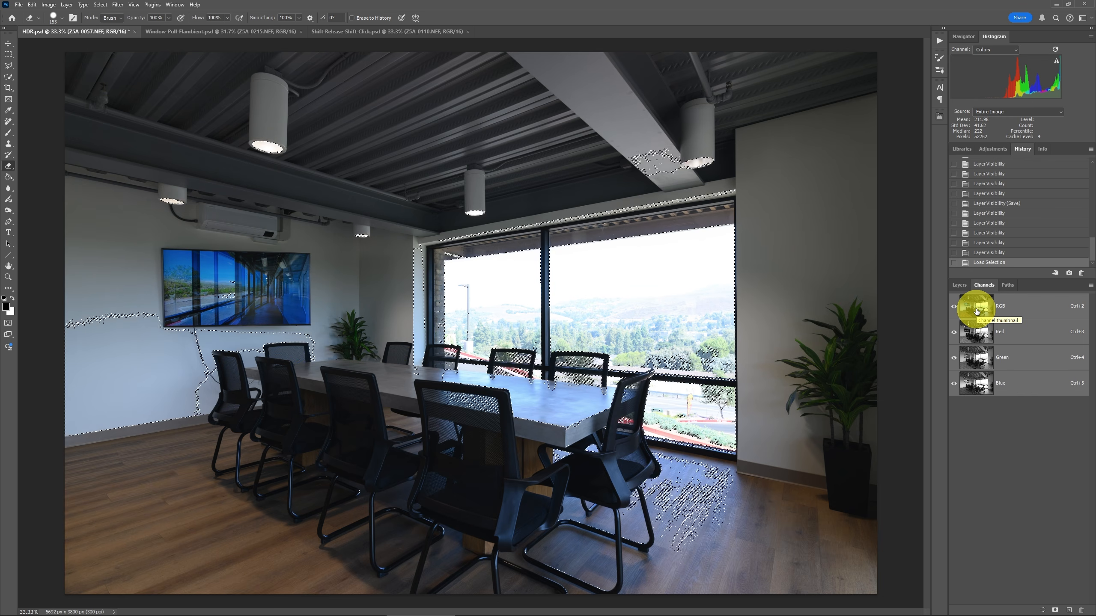
{"action": "key", "text": "ctrl+d"}
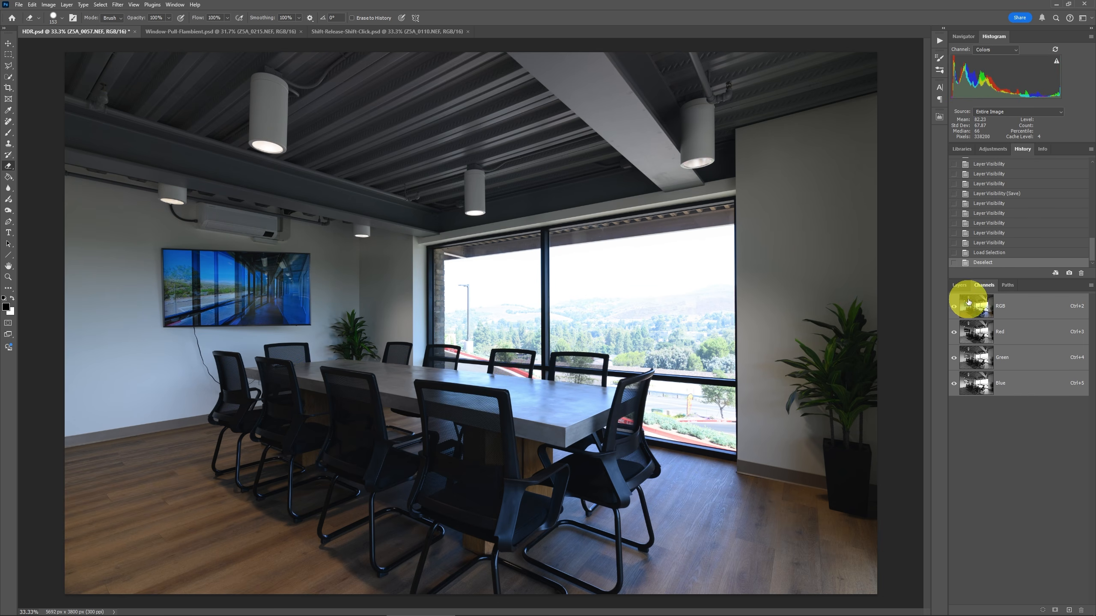
{"action": "left_click", "coordinate": [958, 286]}
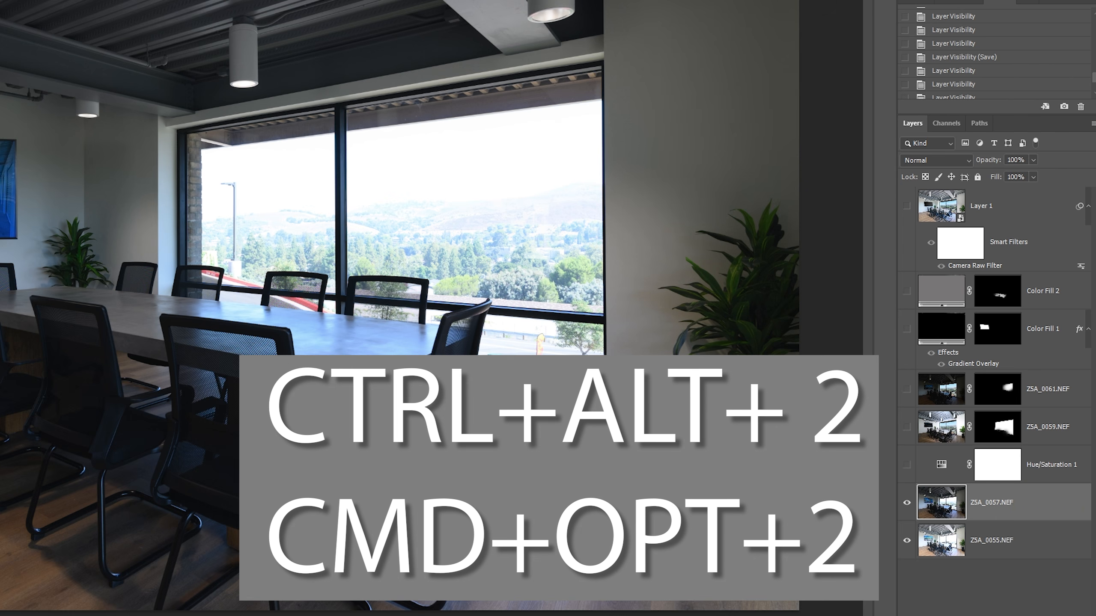
Mask the Z5A_0057.NEF layer with a luminosity selection feathered by 100 pixels
{"action": "key", "text": "ctrl+alt+2"}
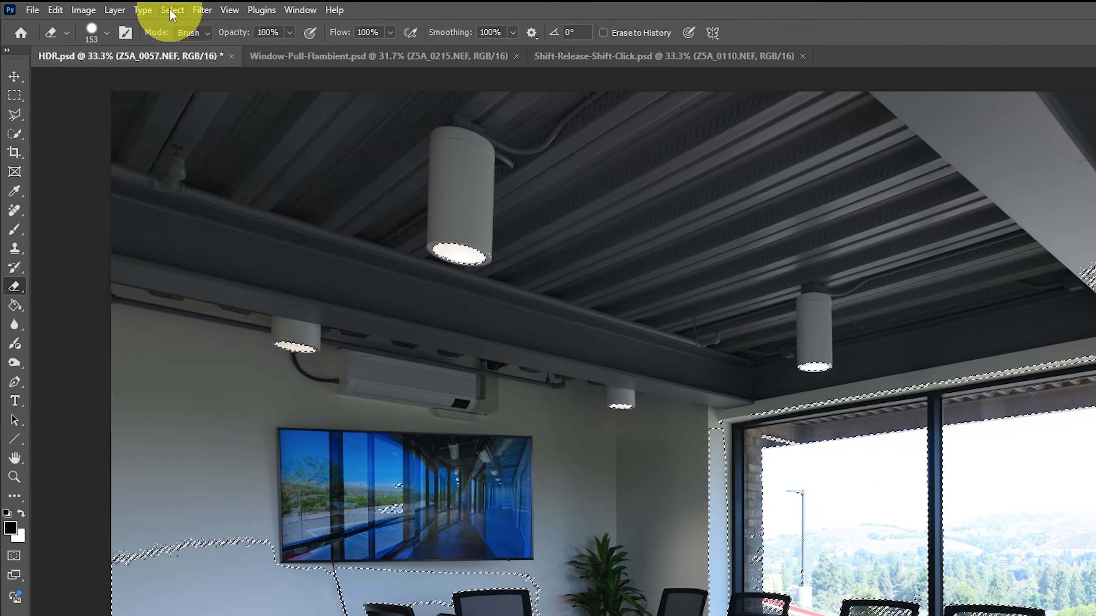
{"action": "left_click", "coordinate": [100, 4]}
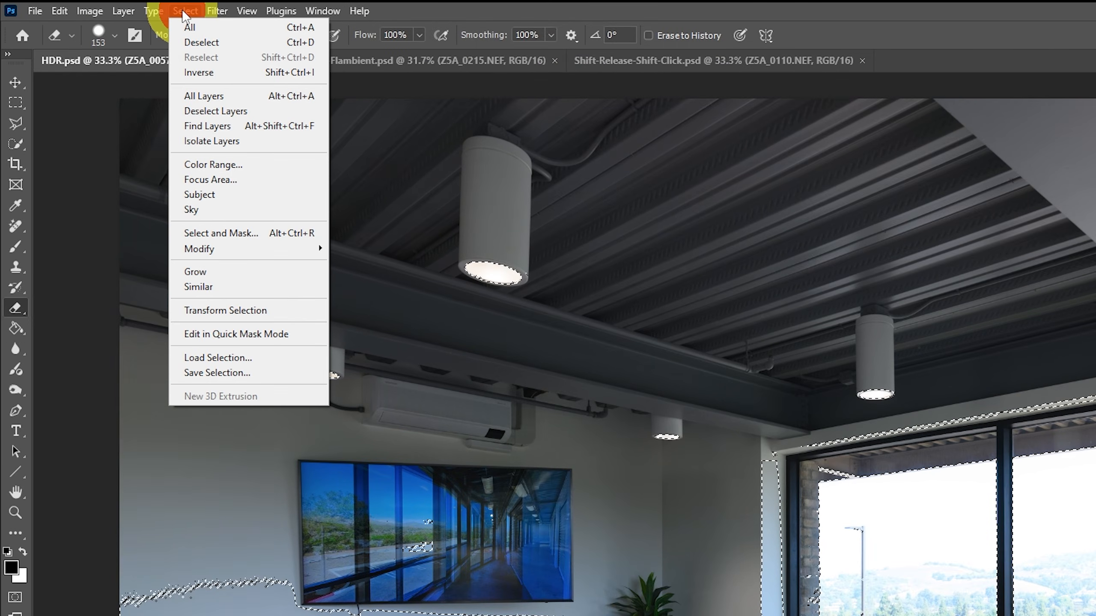
{"action": "left_click", "coordinate": [265, 248]}
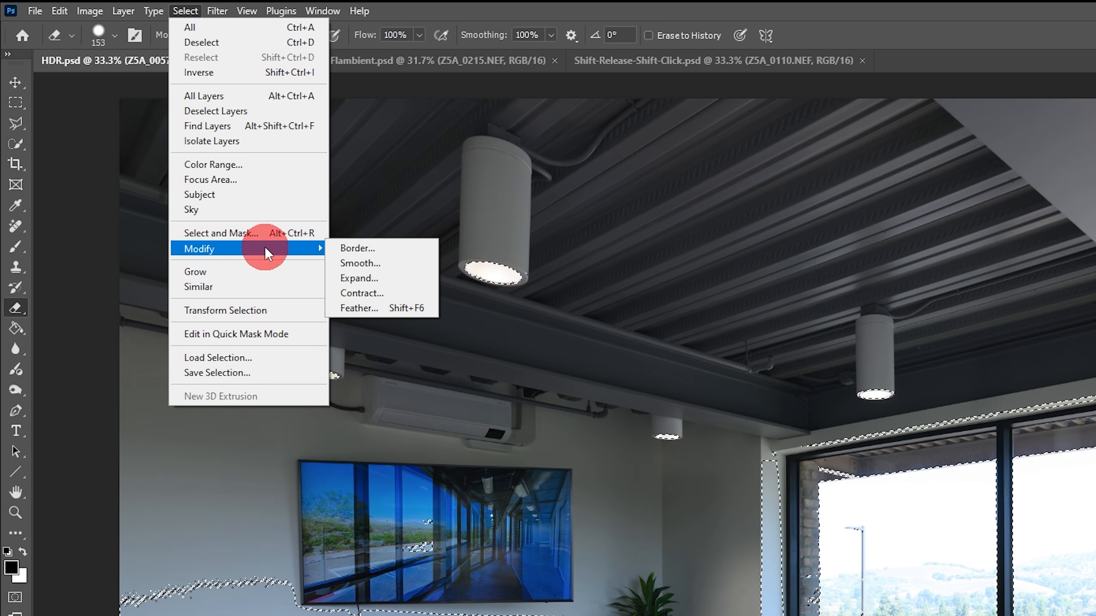
{"action": "left_click", "coordinate": [382, 308]}
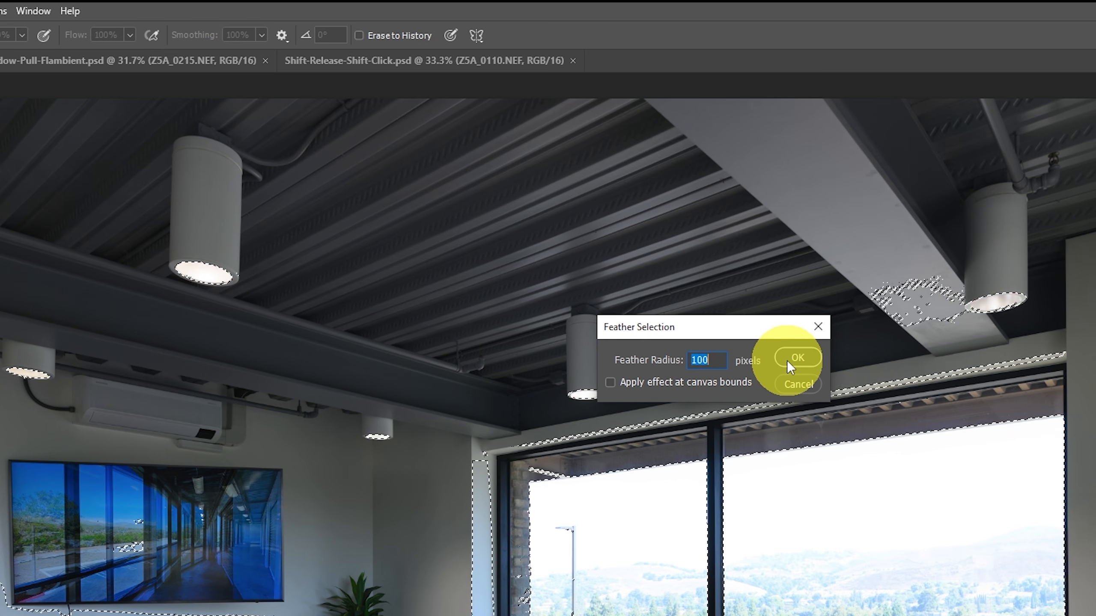
{"action": "left_click", "coordinate": [787, 360]}
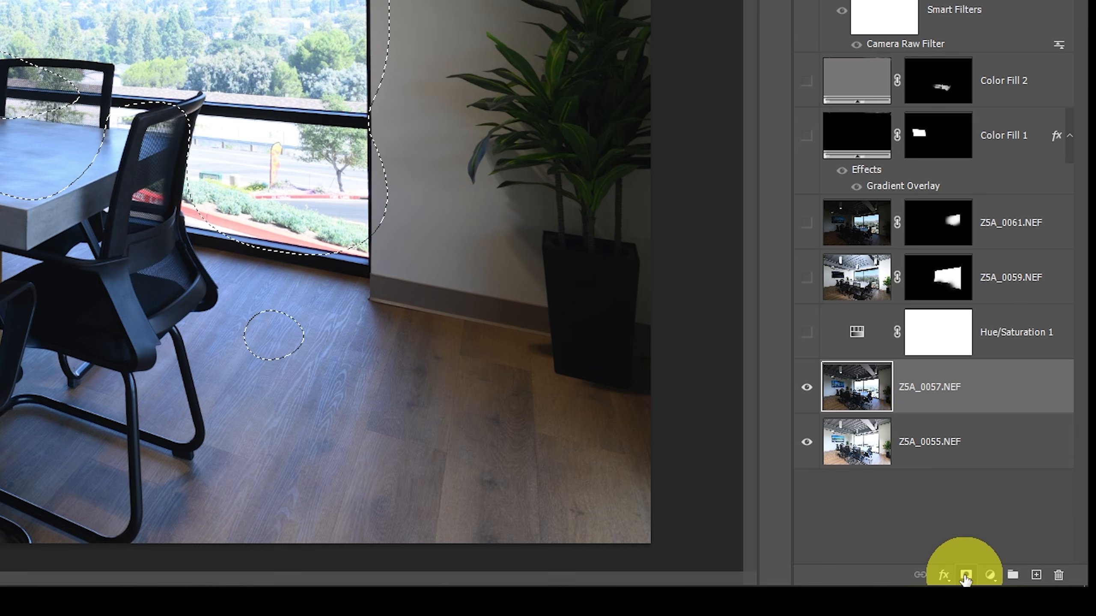
{"action": "left_click", "coordinate": [965, 576]}
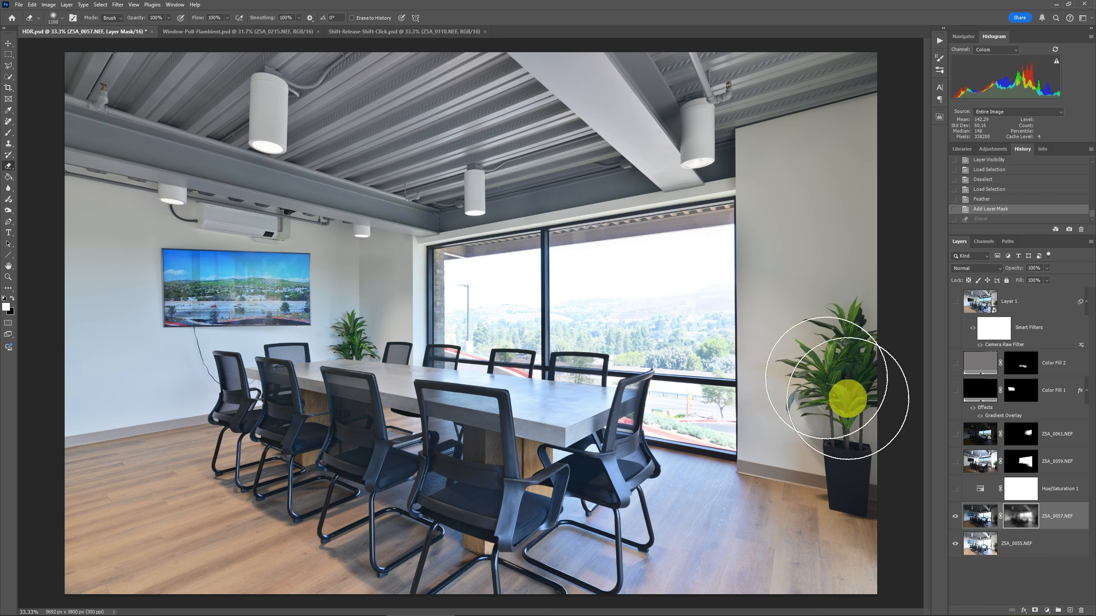
Touch up the Z5A_0057.NEF mask with a large soft Eraser, using 10% flow over the walls, ceiling beam and darker patches
{"action": "left_click", "coordinate": [749, 258]}
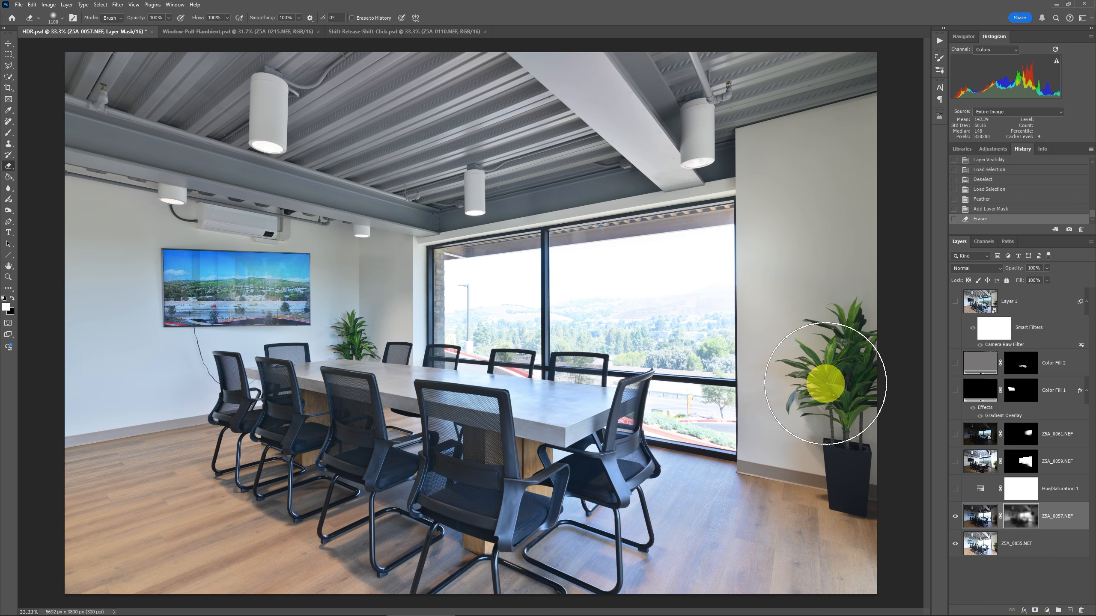
{"action": "key", "text": "shift+1"}
{"action": "left_click", "coordinate": [815, 264]}
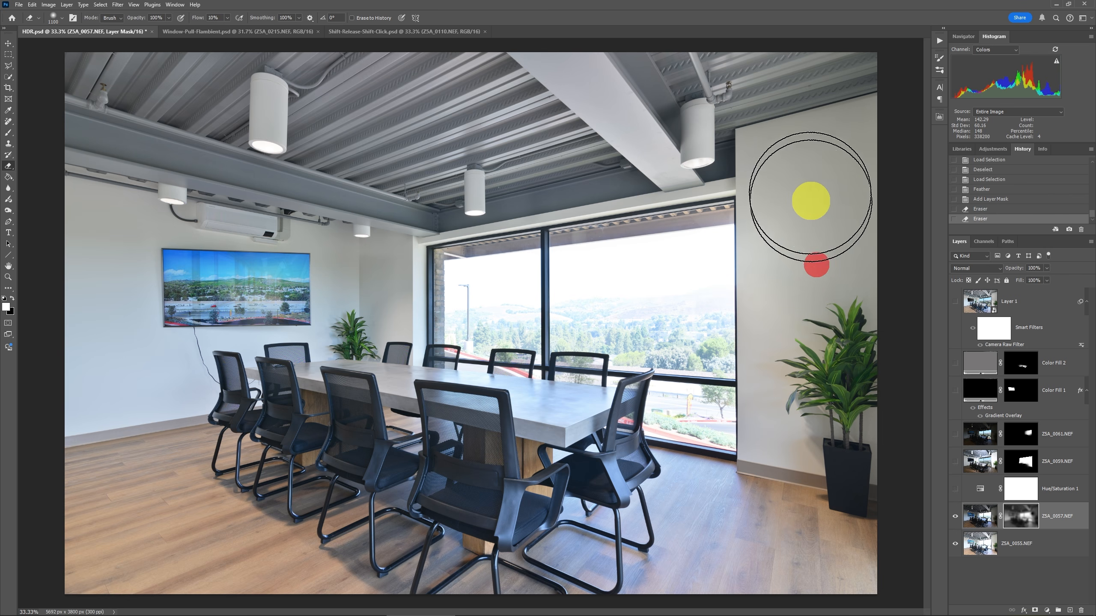
{"action": "left_click", "coordinate": [776, 405]}
{"action": "left_click", "coordinate": [752, 407]}
{"action": "left_click", "coordinate": [742, 158]}
{"action": "left_click", "coordinate": [620, 160]}
{"action": "left_click", "coordinate": [371, 309]}
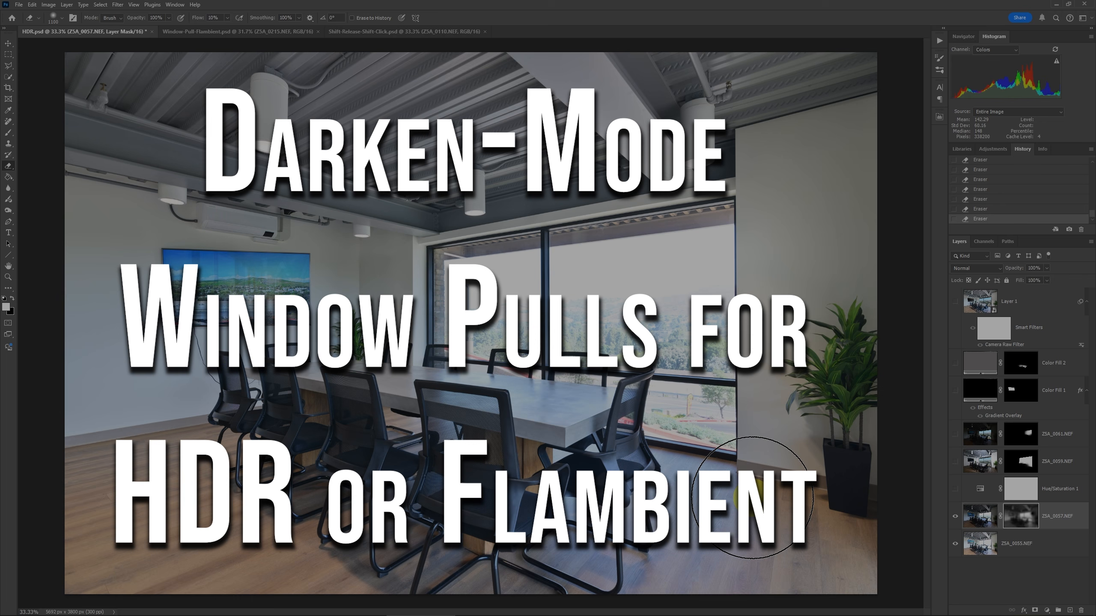
Switch to Window-Pull-Flambient.psd and compare its exposures by toggling Z5A_0215.NEF and viewing Z5A_0223.NEF alone
{"action": "left_click", "coordinate": [990, 465]}
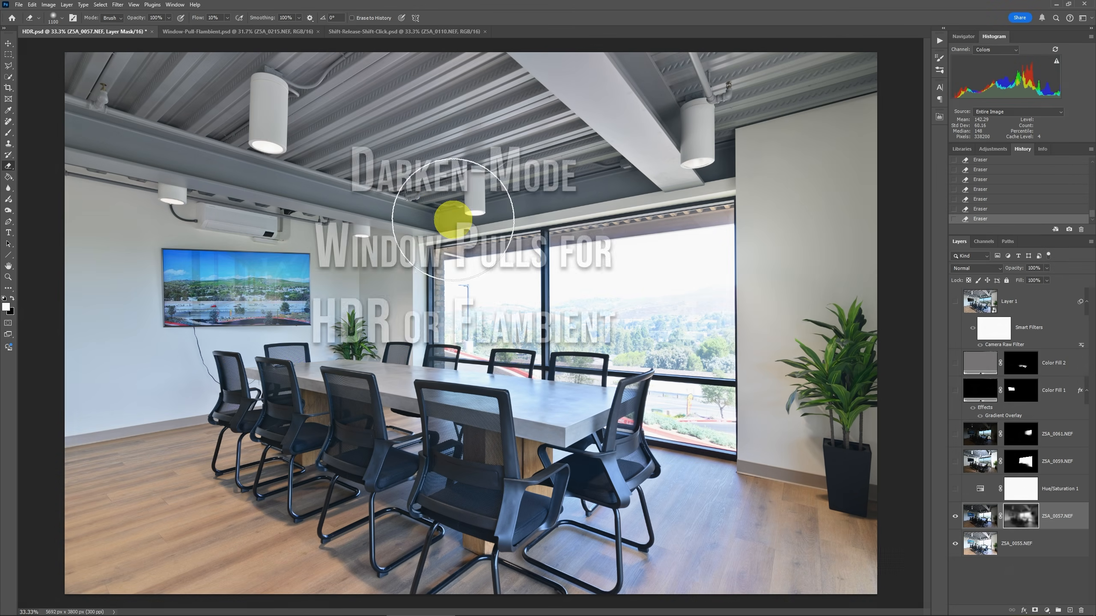
{"action": "left_click", "coordinate": [218, 32]}
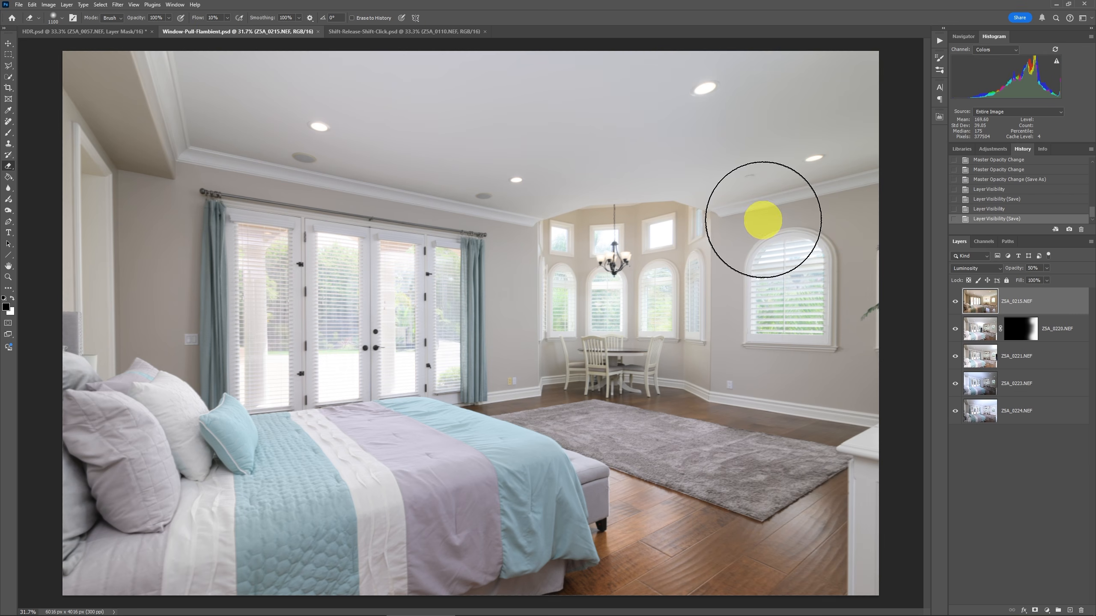
{"action": "left_click", "coordinate": [955, 303]}
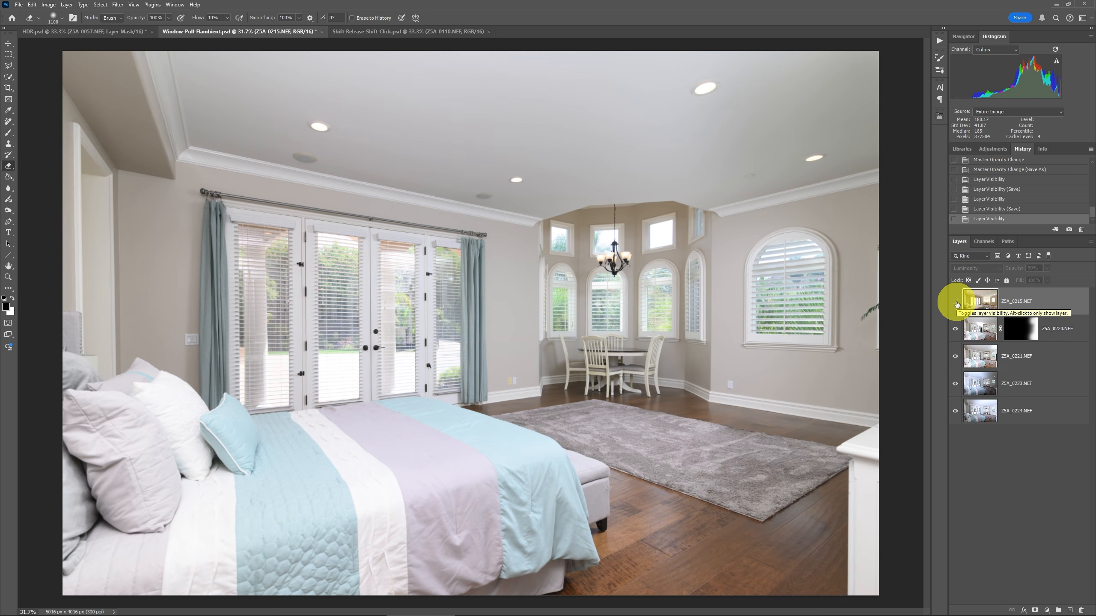
{"action": "left_click", "coordinate": [955, 303]}
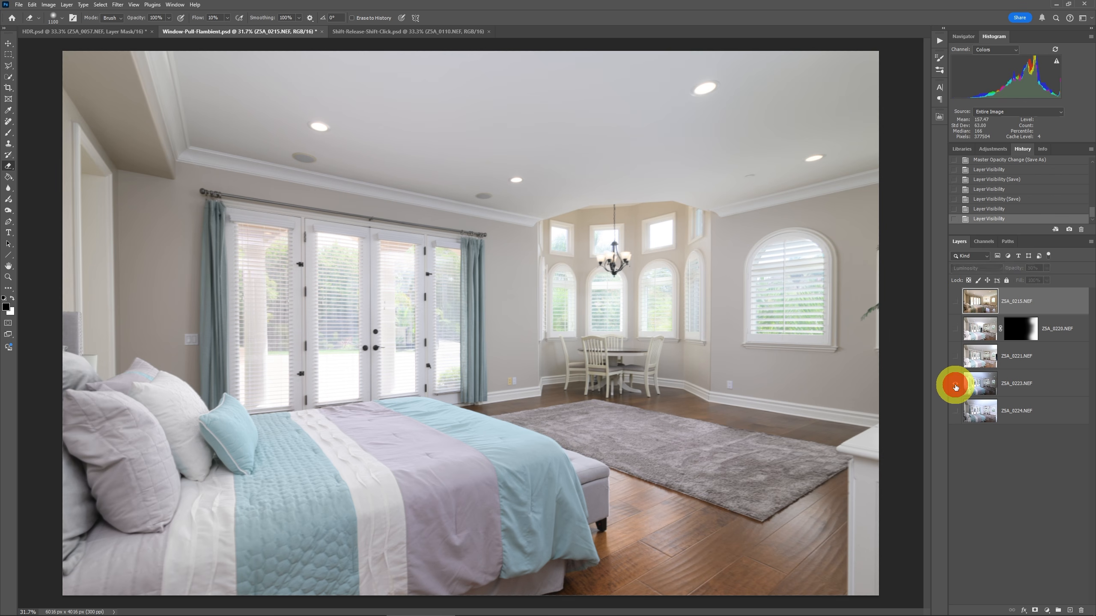
{"action": "left_click", "coordinate": [956, 386], "text": "alt"}
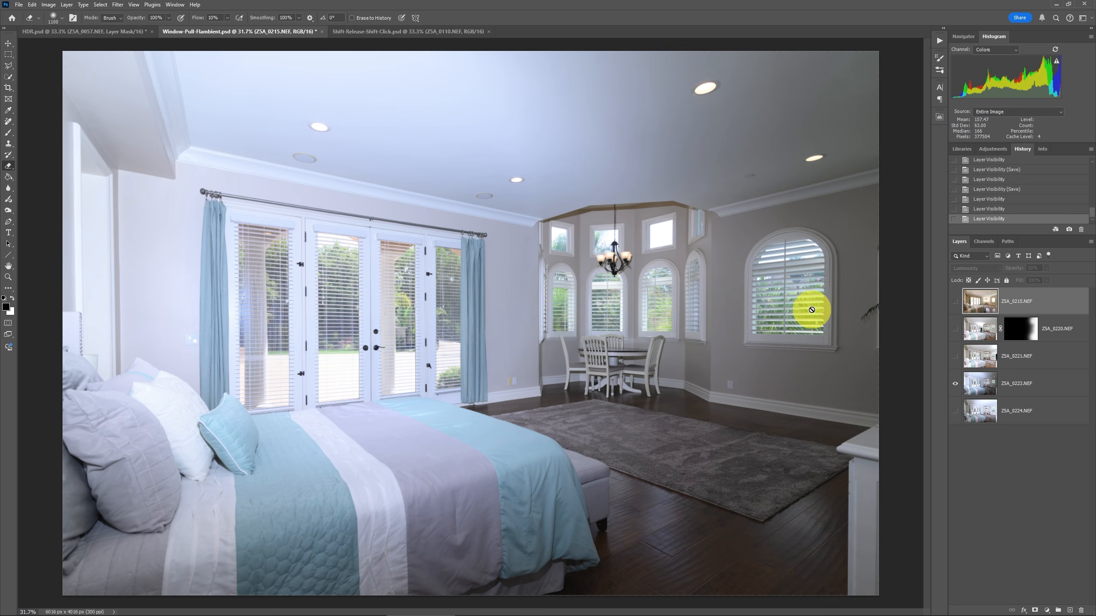
{"action": "left_click", "coordinate": [955, 383], "text": "alt"}
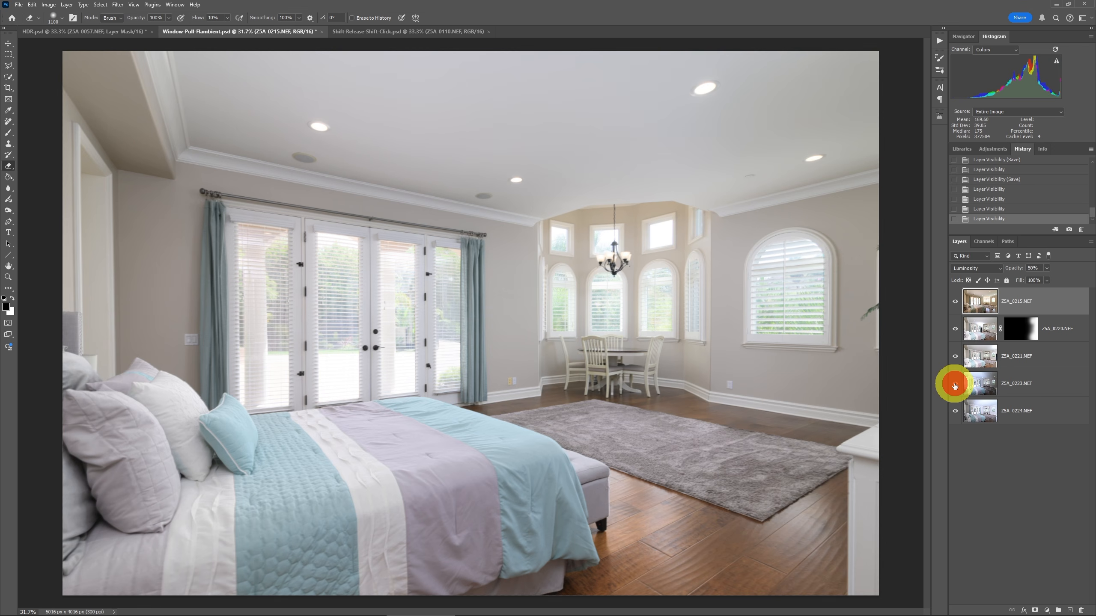
Move the Z5A_0223.NEF layer to the top of the stack and set its blend mode to Darken
{"action": "left_click_drag", "start_coordinate": [1005, 390], "coordinate": [1005, 291]}
{"action": "left_click", "coordinate": [985, 269]}
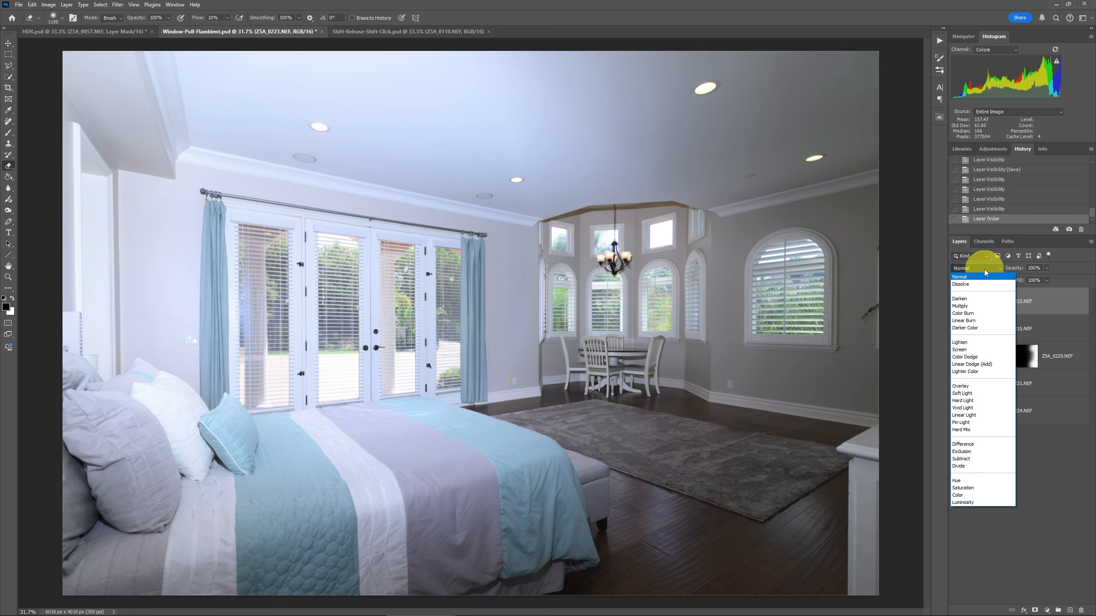
{"action": "left_click", "coordinate": [966, 299]}
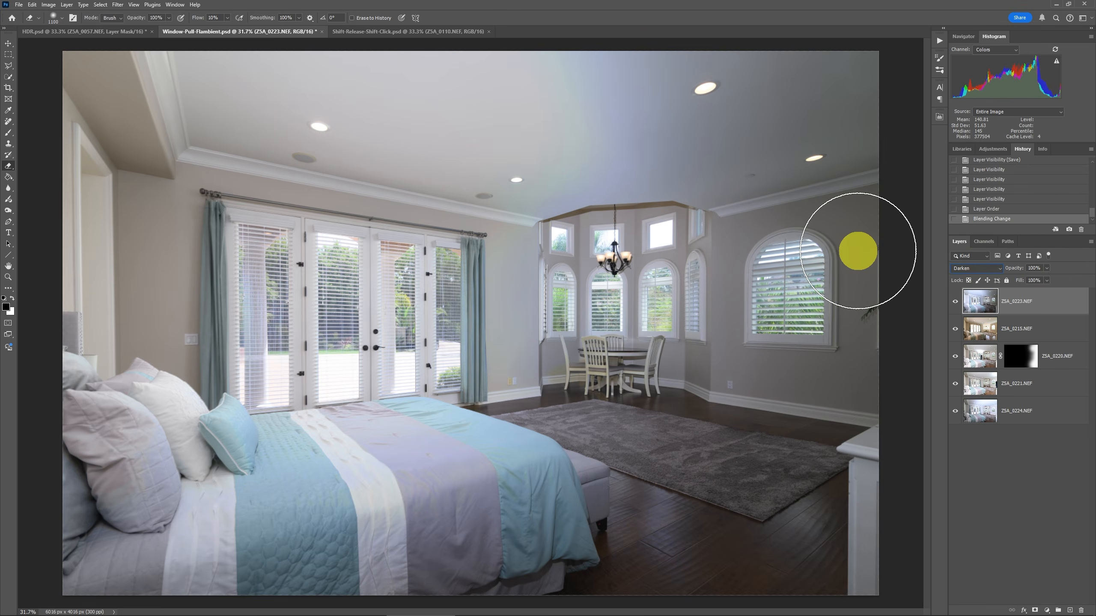
Add a black mask that hides the entire Z5A_0223.NEF layer
{"action": "key", "text": "alt+l"}
{"action": "key", "text": "m"}
{"action": "key", "text": "h"}
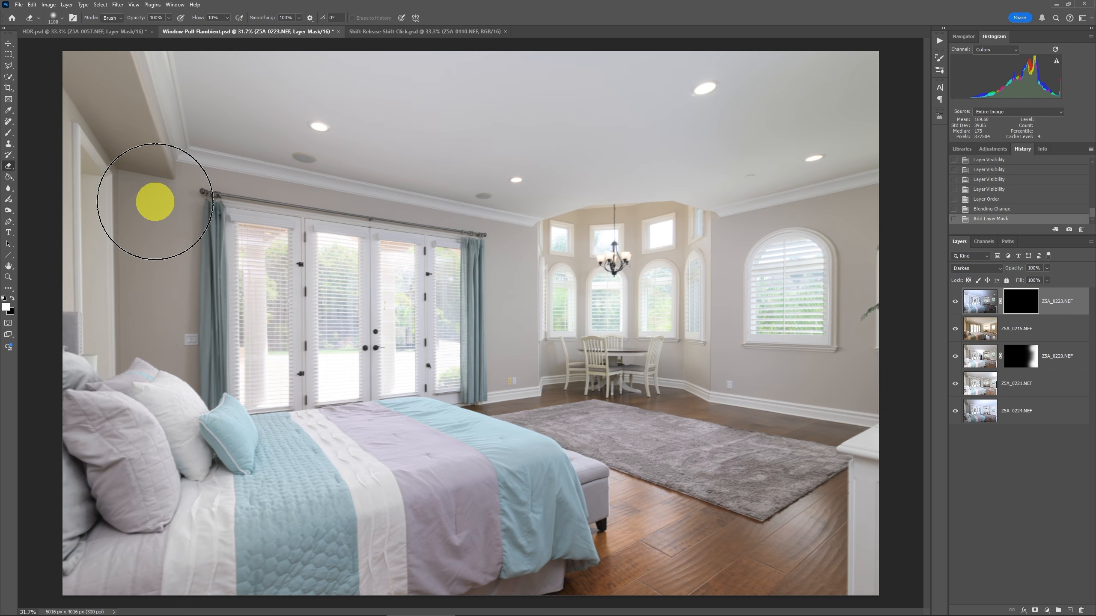
Outline the French doors with the Polygonal Lasso, fill that area of the Z5A_0223.NEF mask with white, and deselect
{"action": "key", "text": "l"}
{"action": "left_click", "coordinate": [219, 212]}
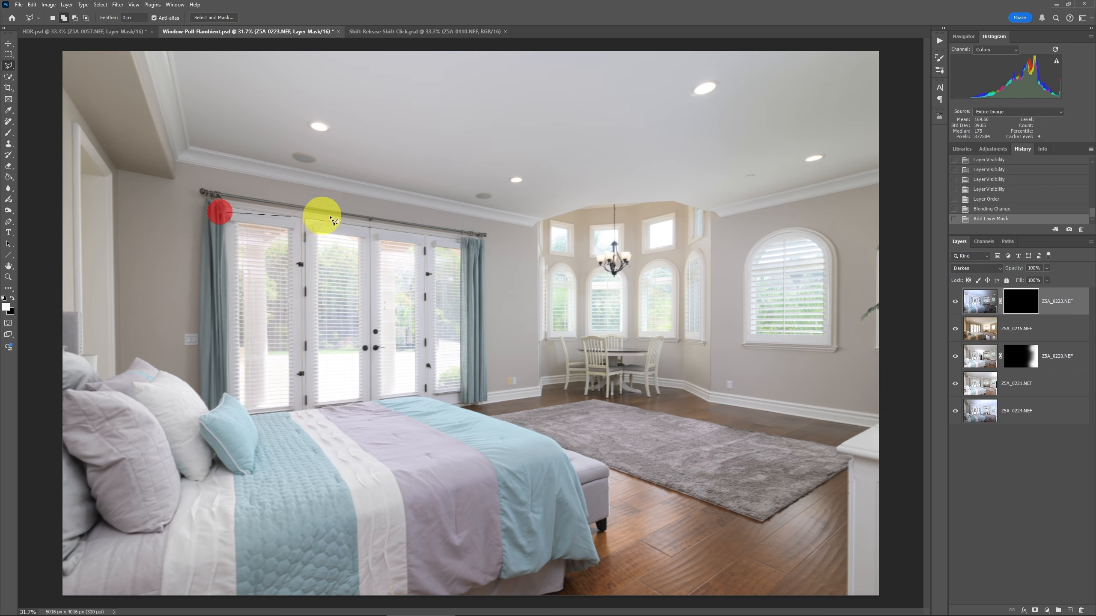
{"action": "left_click", "coordinate": [470, 222]}
{"action": "left_click", "coordinate": [476, 410]}
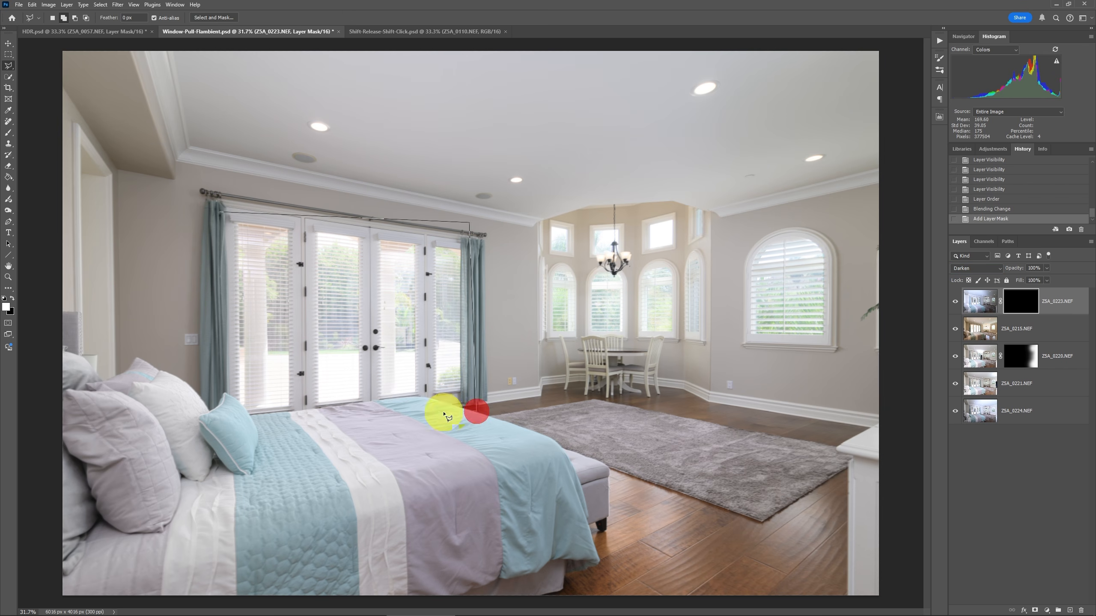
{"action": "left_click", "coordinate": [221, 431]}
{"action": "left_click", "coordinate": [211, 210]}
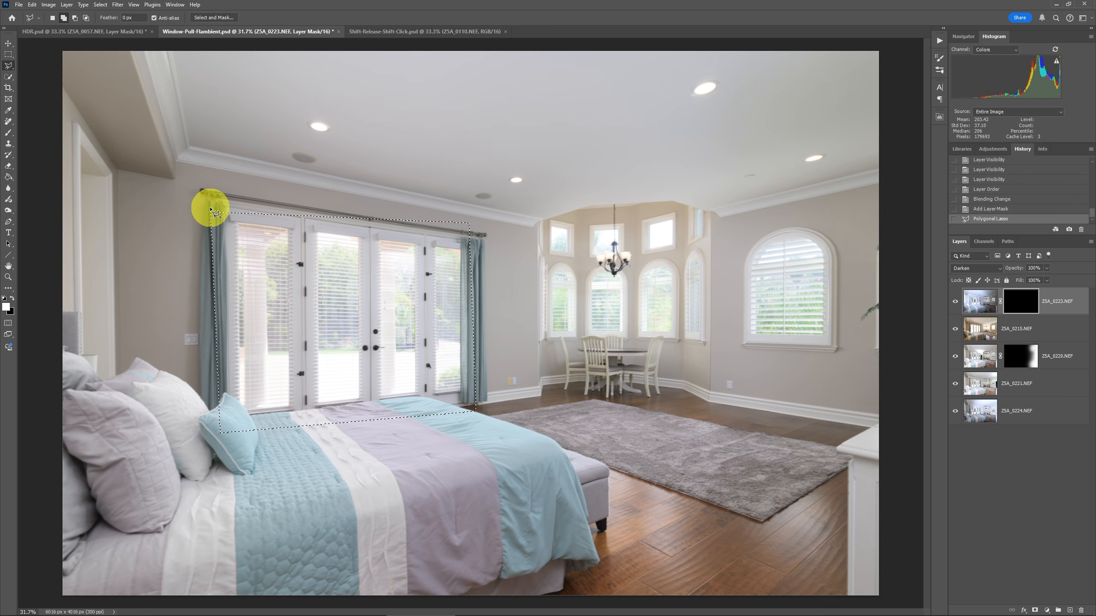
{"action": "key", "text": "alt+BackSpace"}
{"action": "key", "text": "ctrl+h"}
{"action": "key", "text": "ctrl+d"}
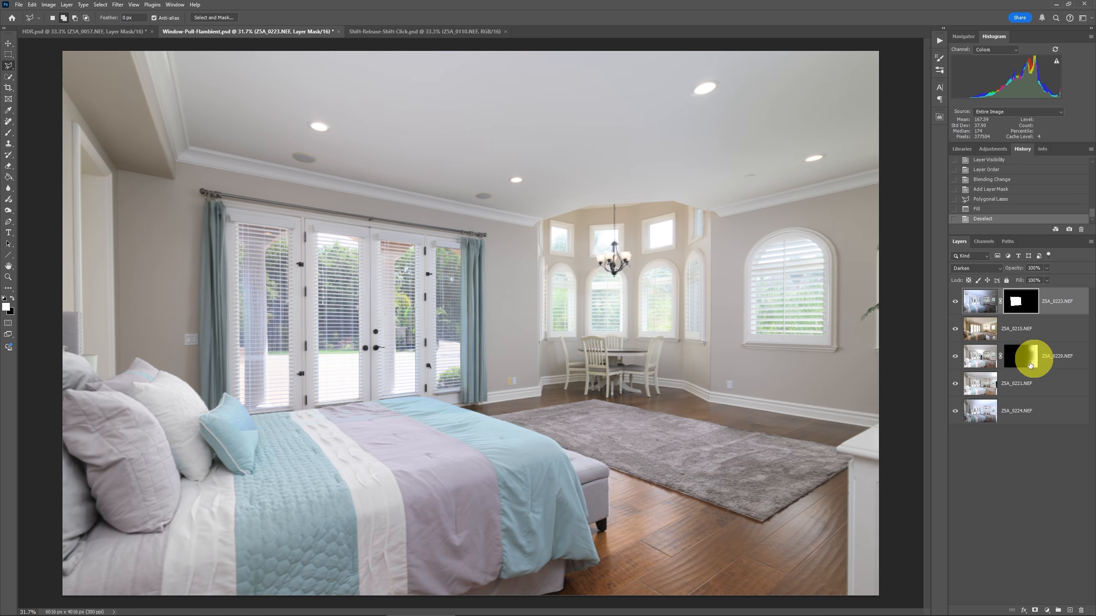
Check the Z5A_0224.NEF exposure on its own, and move it to the top of the stack in Darken mode
{"action": "left_click", "coordinate": [954, 409], "text": "alt"}
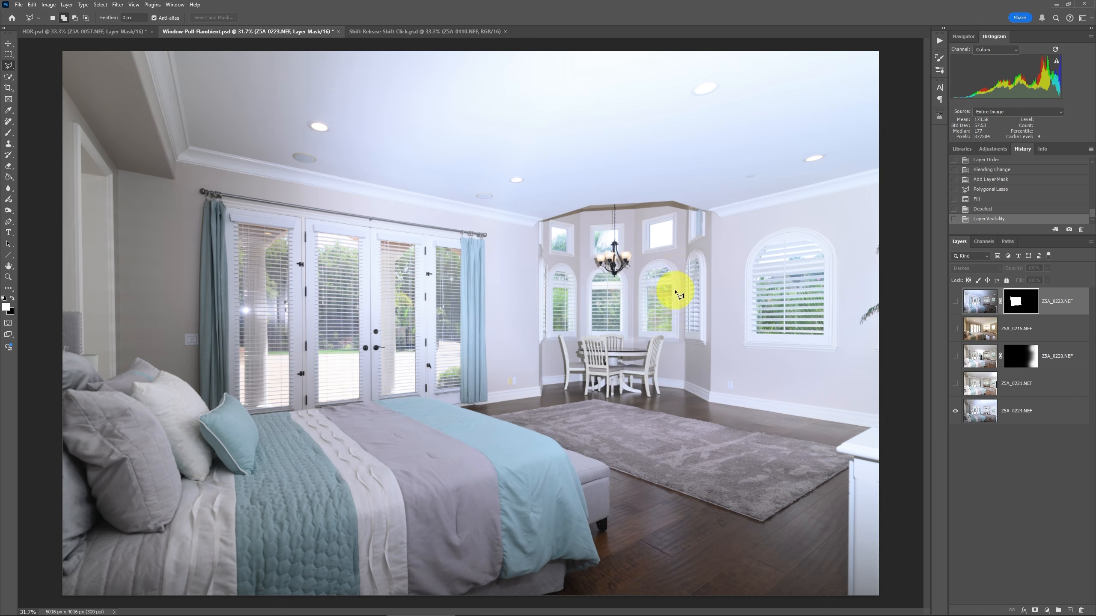
{"action": "left_click", "coordinate": [954, 410], "text": "alt"}
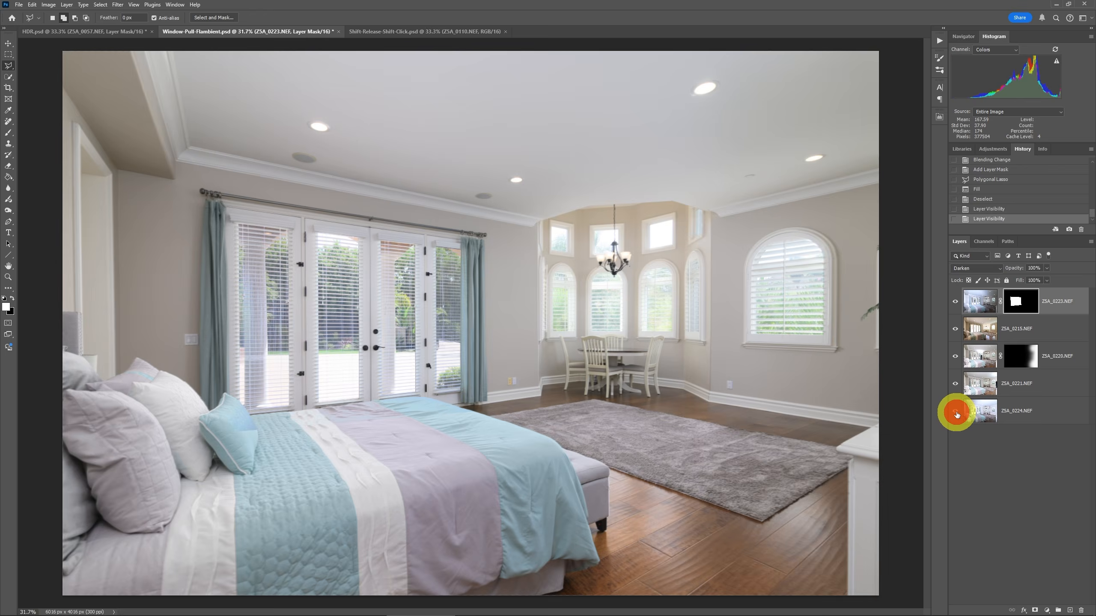
{"action": "left_click", "coordinate": [1012, 411]}
{"action": "left_click_drag", "start_coordinate": [1013, 412], "coordinate": [1009, 291]}
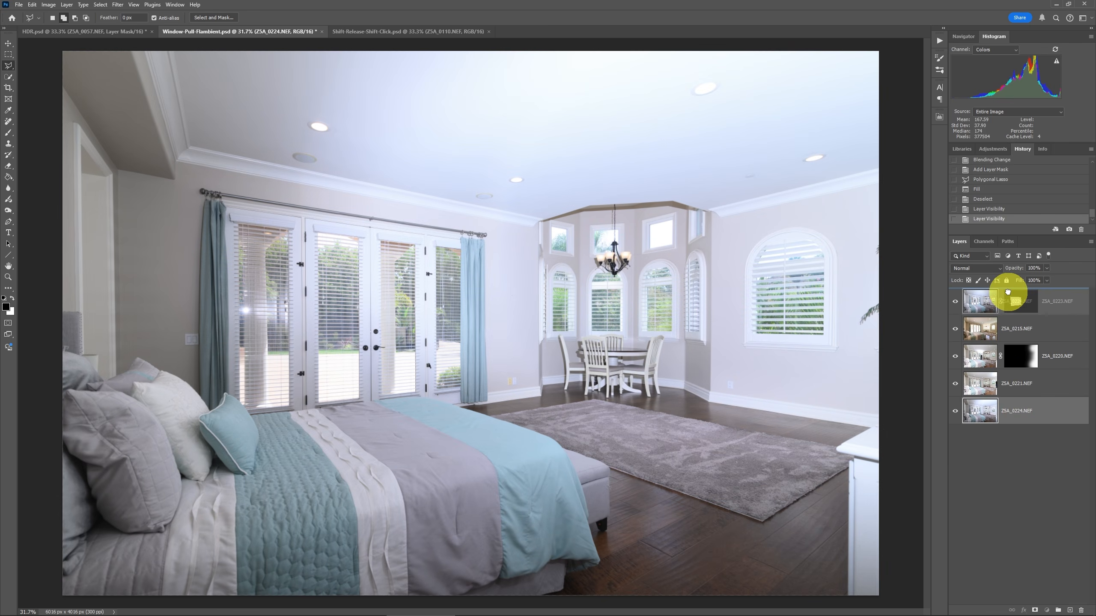
{"action": "left_click", "coordinate": [976, 268]}
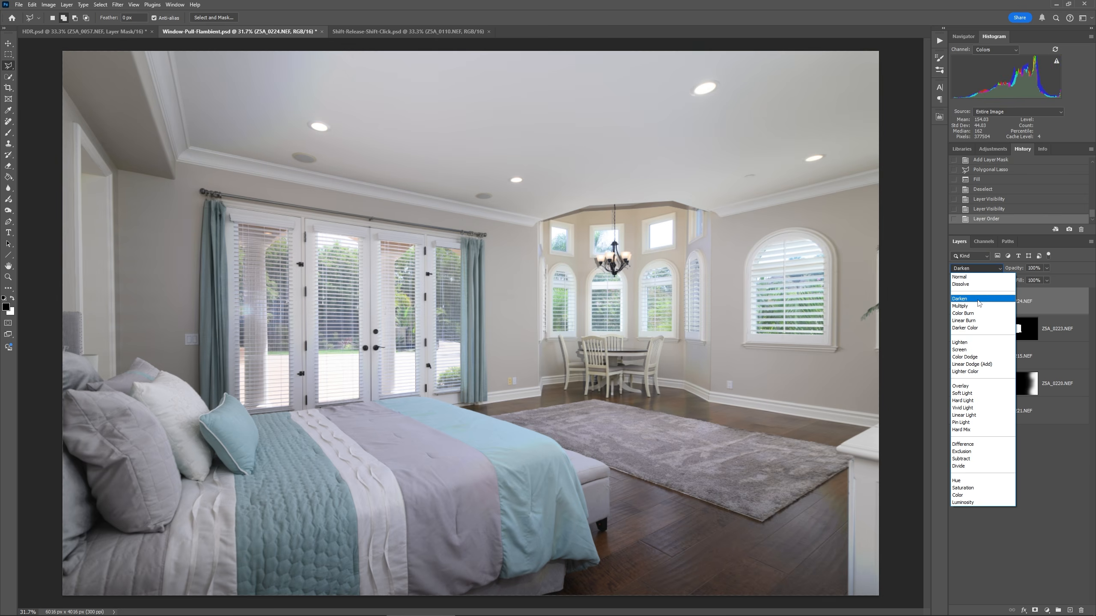
{"action": "left_click", "coordinate": [987, 302]}
Add a black mask that hides the entire Z5A_0224.NEF layer
{"action": "key", "text": "alt+l"}
{"action": "key", "text": "m"}
{"action": "key", "text": "h"}
{"action": "key", "text": "ctrl+plus"}
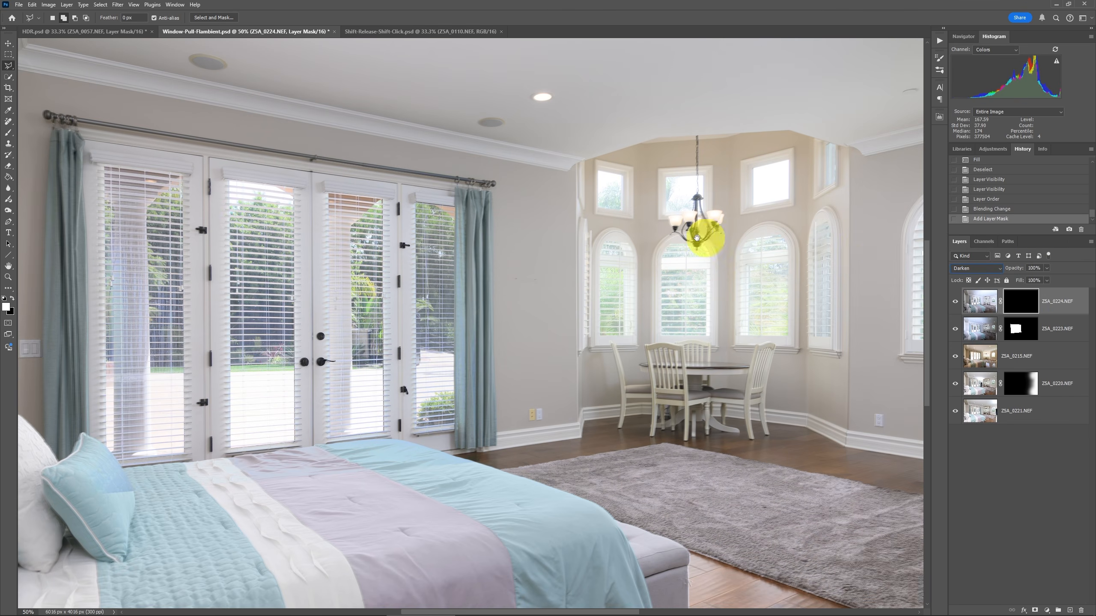
{"action": "left_click_drag", "start_coordinate": [672, 236], "coordinate": [482, 225]}
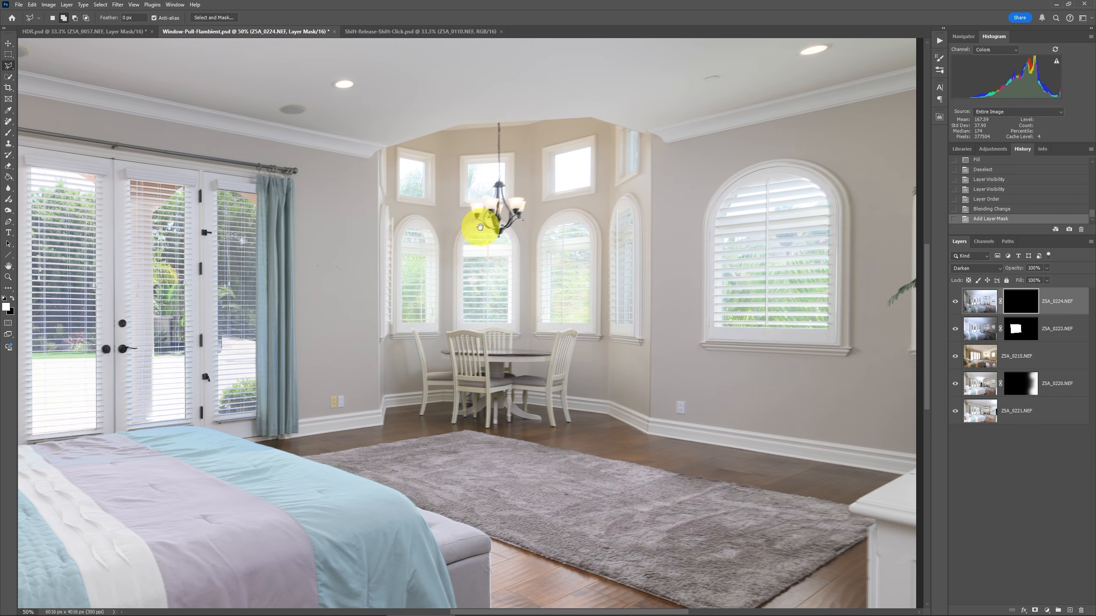
Outline the whole group of bay windows around the dining table with the Polygonal Lasso
{"action": "left_click", "coordinate": [393, 152]}
{"action": "left_click", "coordinate": [450, 157]}
{"action": "left_click", "coordinate": [501, 154]}
{"action": "left_click", "coordinate": [556, 150]}
{"action": "left_click", "coordinate": [589, 141]}
{"action": "left_click", "coordinate": [643, 134]}
{"action": "left_click", "coordinate": [650, 351]}
{"action": "left_click", "coordinate": [526, 333]}
{"action": "left_click", "coordinate": [466, 332]}
{"action": "left_click", "coordinate": [391, 339]}
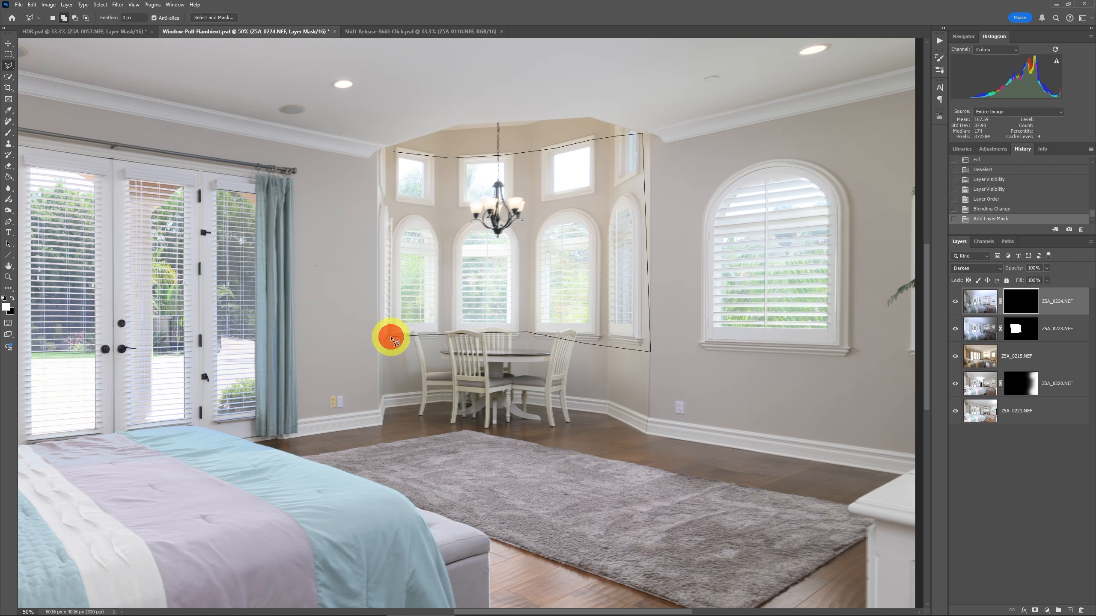
{"action": "left_click", "coordinate": [391, 148]}
Add the large arched window to the selection, fill both areas of the Z5A_0224.NEF mask with white, and deselect
{"action": "left_click", "coordinate": [712, 152]}
{"action": "left_click", "coordinate": [872, 155]}
{"action": "left_click", "coordinate": [863, 366]}
{"action": "left_click", "coordinate": [683, 364]}
{"action": "double_click", "coordinate": [690, 151]}
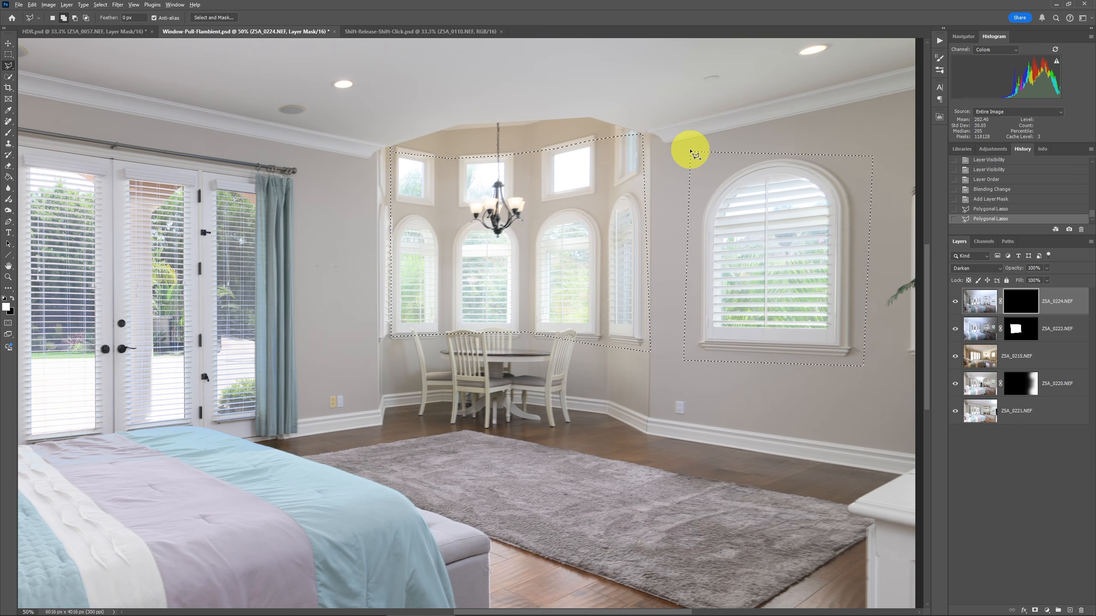
{"action": "key", "text": "alt+BackSpace"}
{"action": "key", "text": "ctrl+d"}
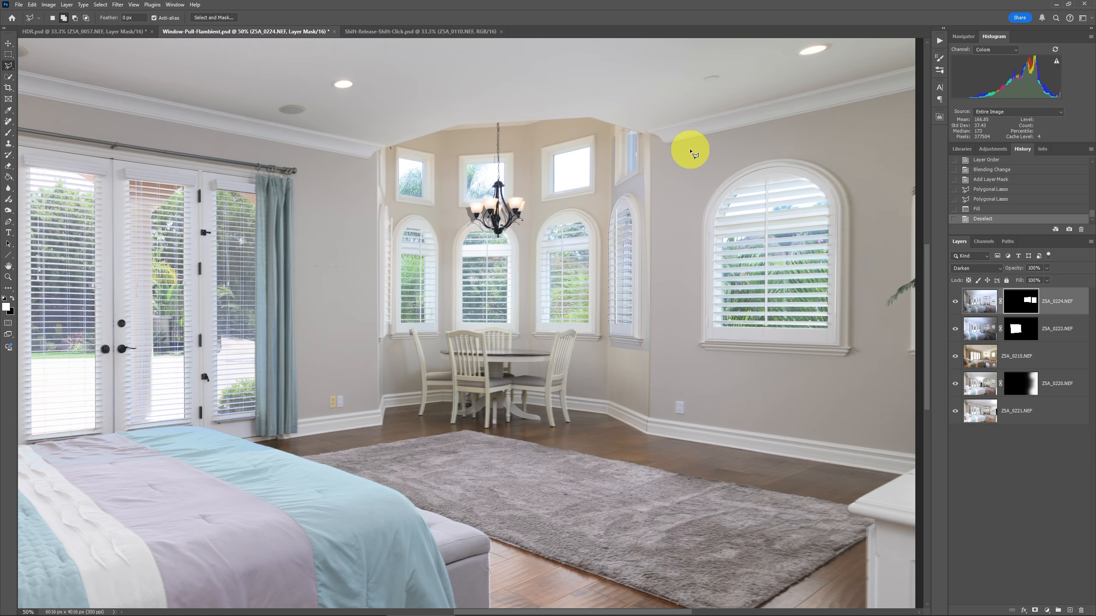
{"action": "key", "text": "ctrl+0"}
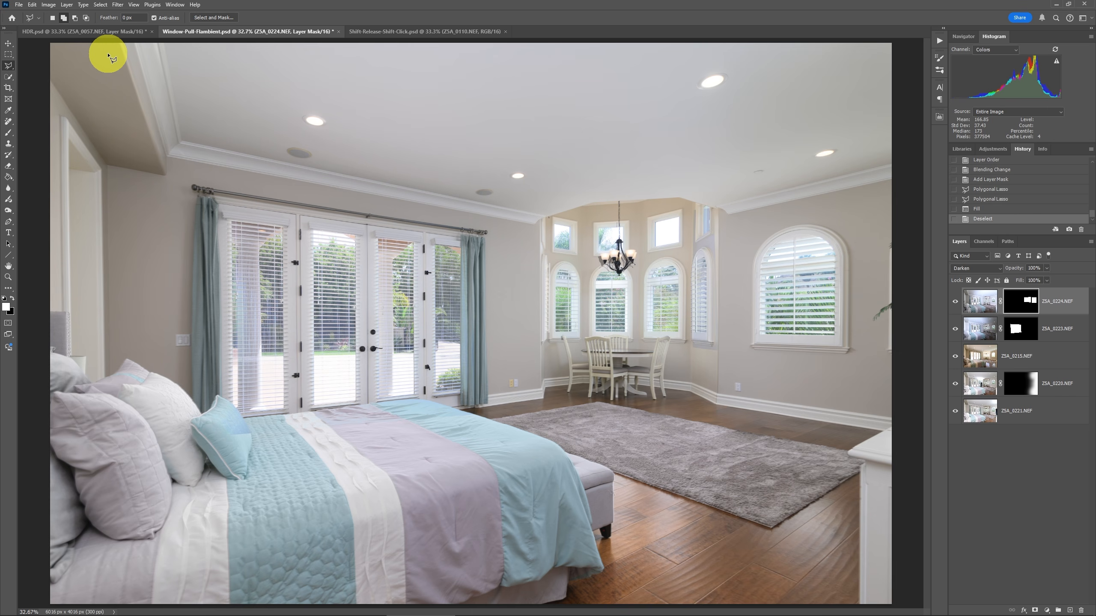
Switch to HDR.psd and show the Hue/Saturation 1 and Z5A_0059.NEF layers
{"action": "left_click", "coordinate": [78, 34]}
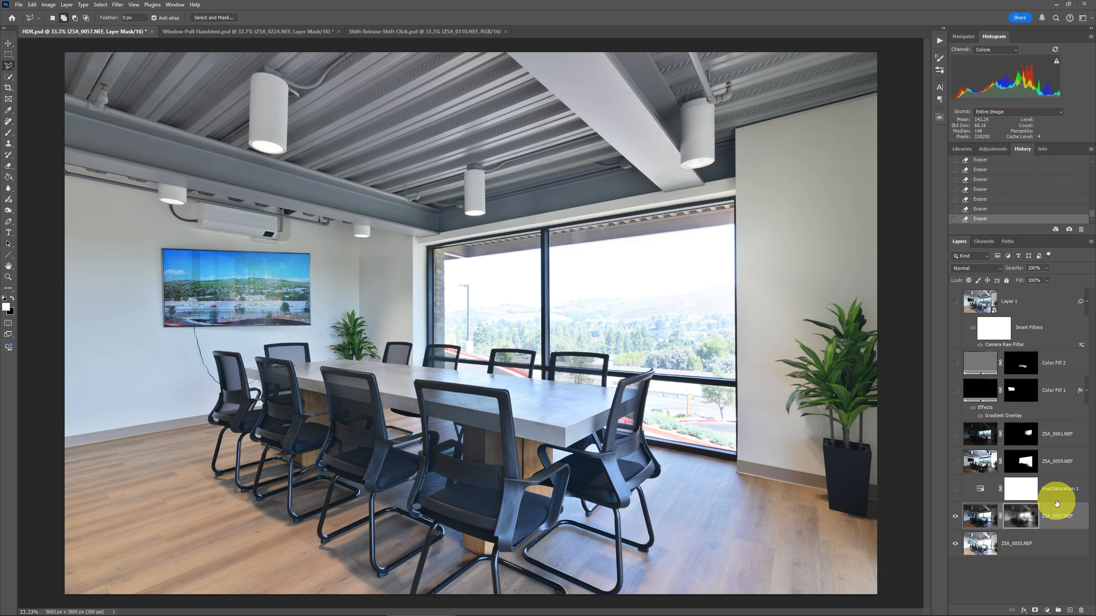
{"action": "left_click", "coordinate": [954, 494]}
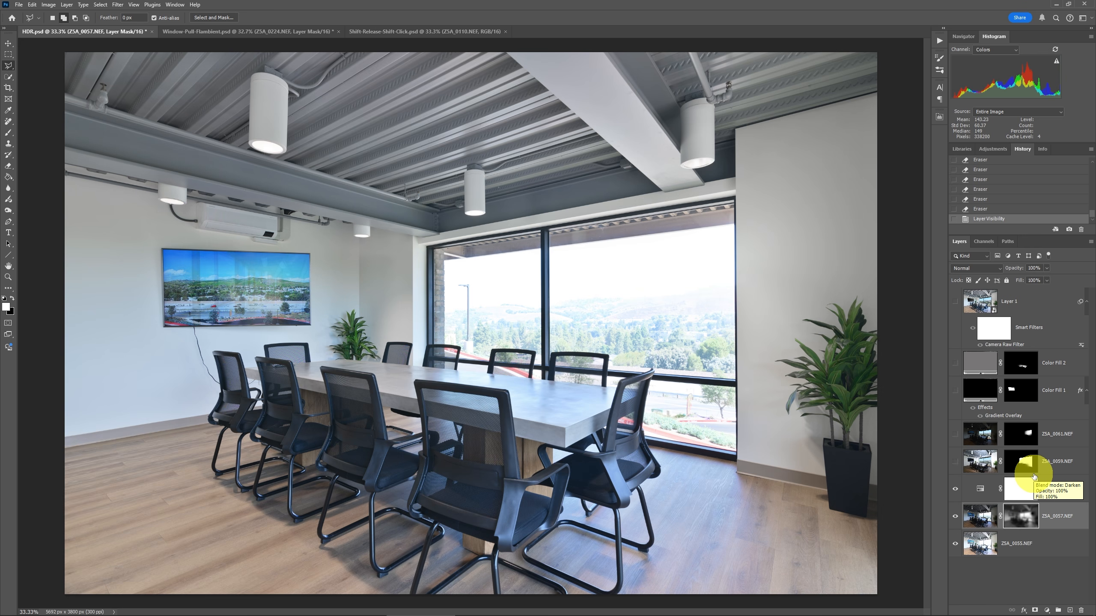
{"action": "left_click", "coordinate": [955, 462]}
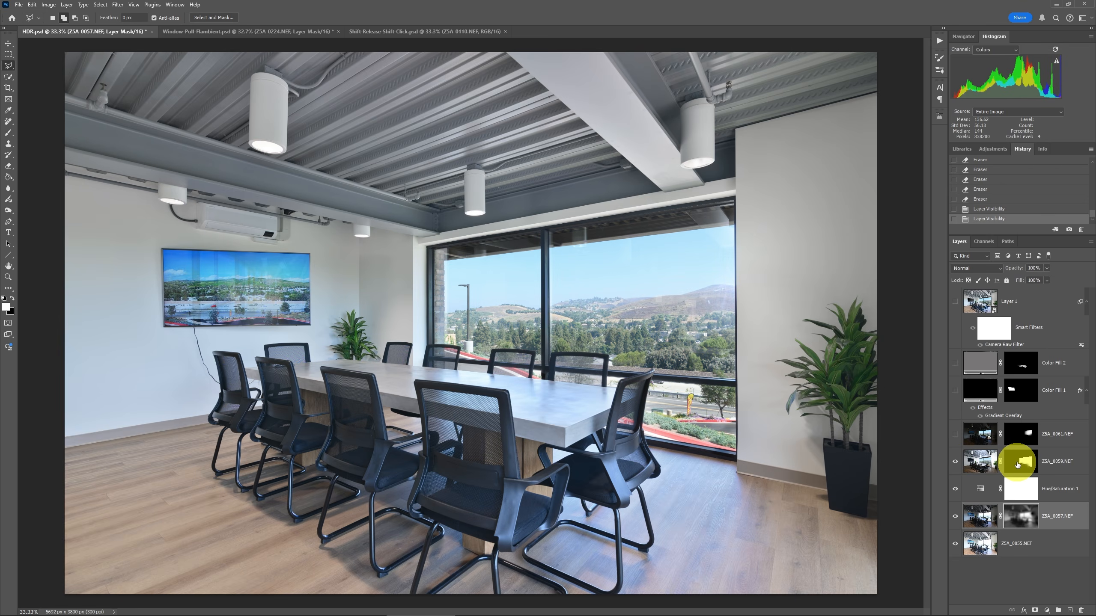
Compare Normal and Darken blending on the Z5A_0059.NEF layer with its mask disabled, ending on Darken with the mask re-enabled
{"action": "left_click", "coordinate": [1019, 461], "text": "shift"}
{"action": "left_click", "coordinate": [985, 461]}
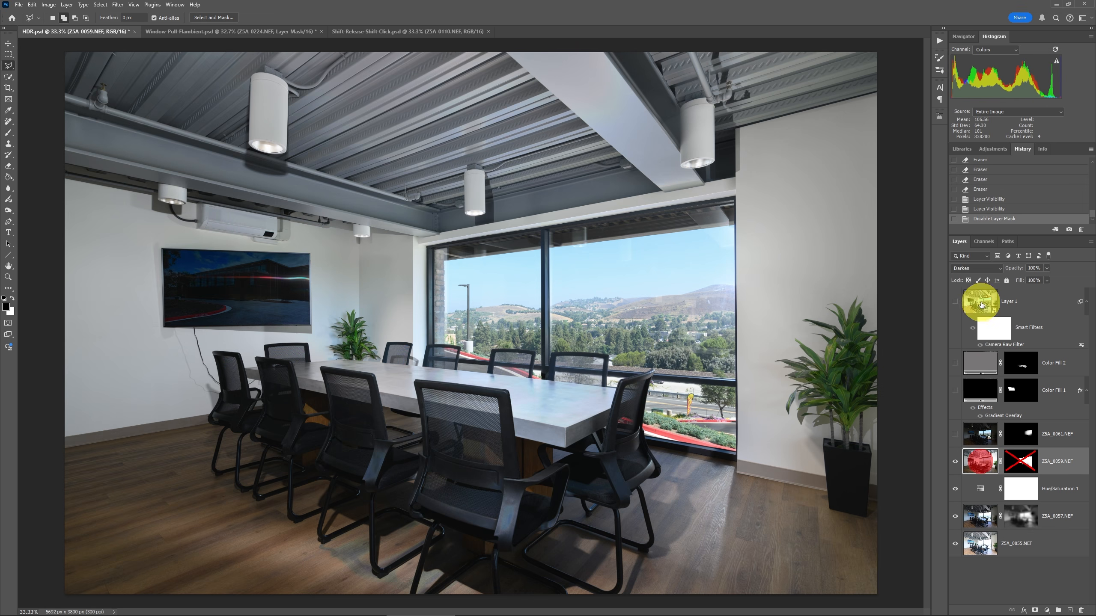
{"action": "left_click", "coordinate": [973, 268]}
{"action": "left_click", "coordinate": [970, 278]}
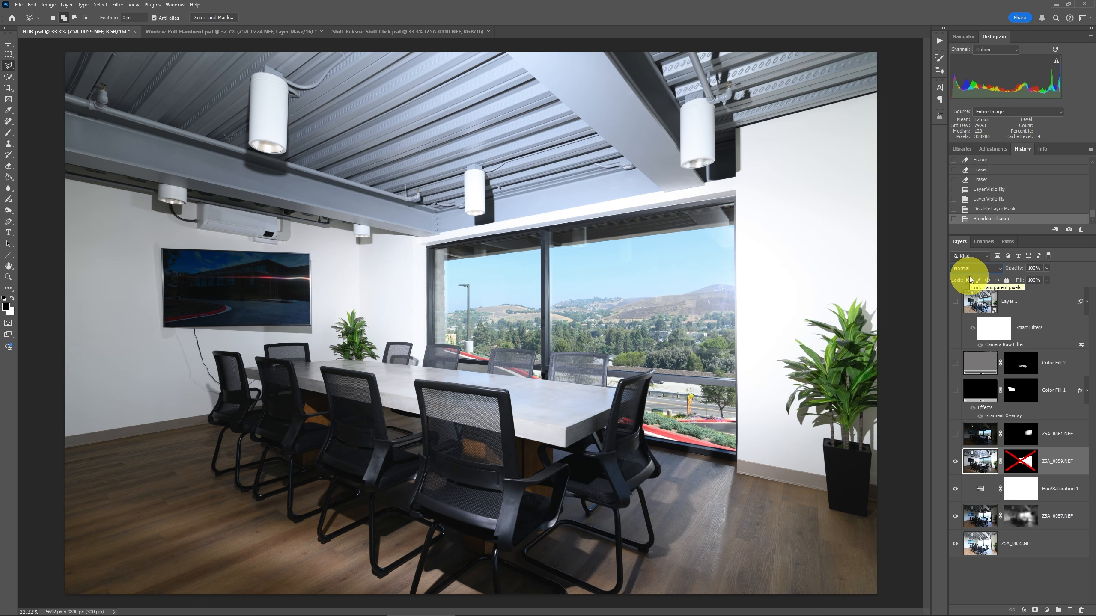
{"action": "left_click", "coordinate": [971, 267]}
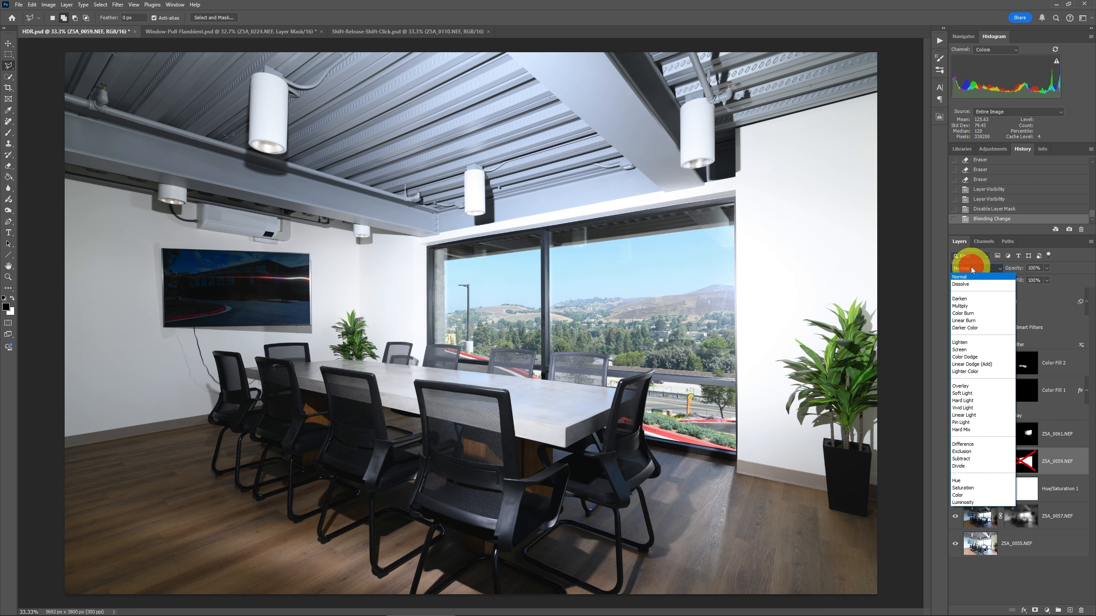
{"action": "left_click", "coordinate": [960, 298]}
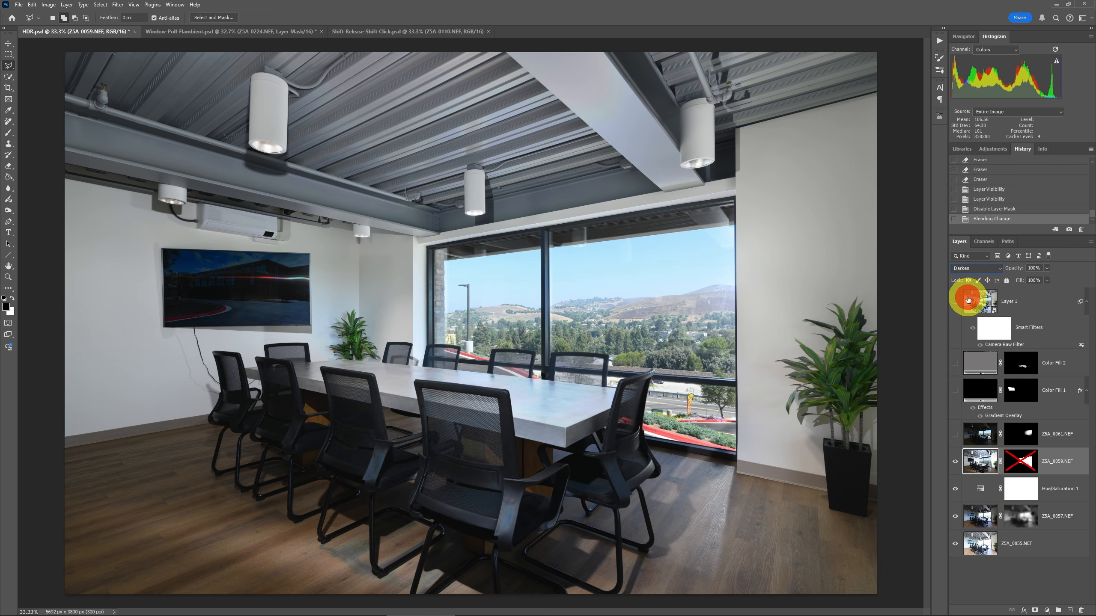
{"action": "left_click", "coordinate": [1021, 461]}
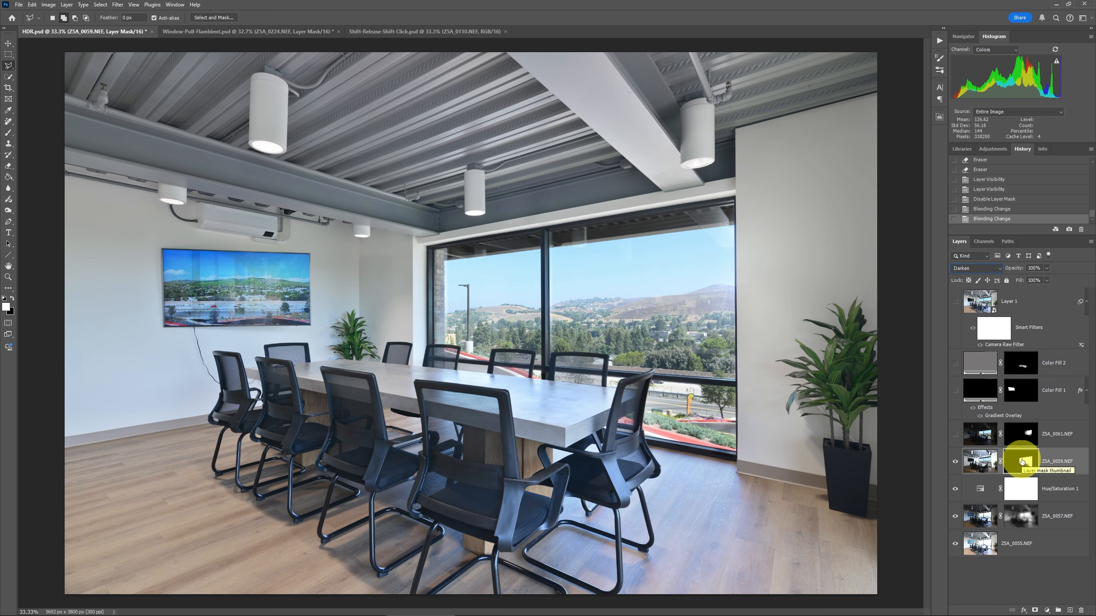
Examine the window view through the mesh chair backs up close, and compare the result with Window-Pull-Flambient.psd
{"action": "left_click", "coordinate": [558, 378]}
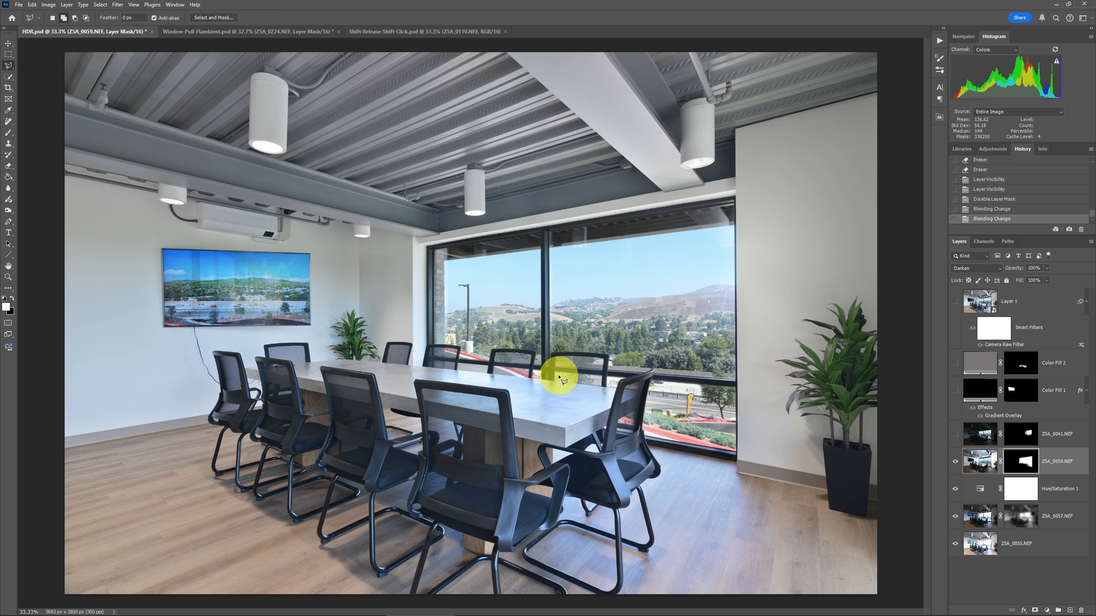
{"action": "key", "text": "z"}
{"action": "double_click", "coordinate": [559, 376]}
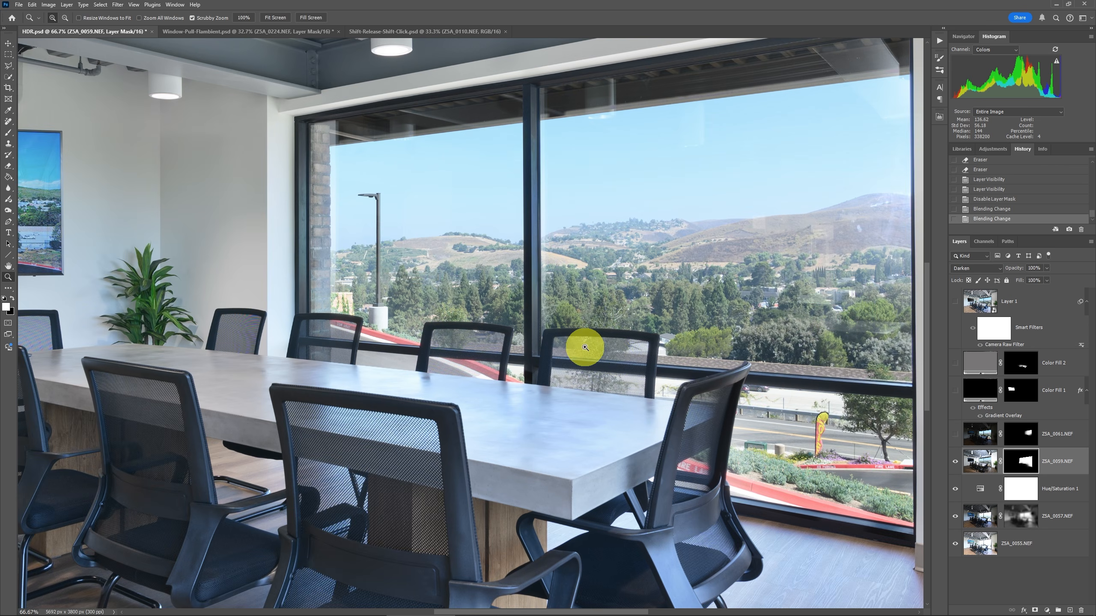
{"action": "left_click", "coordinate": [615, 357]}
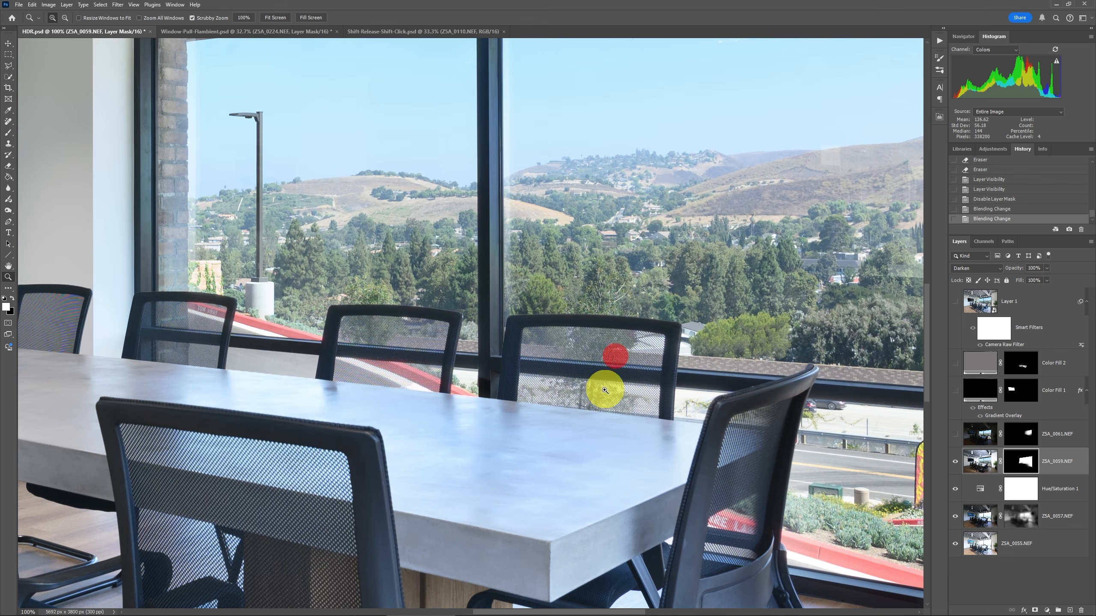
{"action": "left_click", "coordinate": [563, 346]}
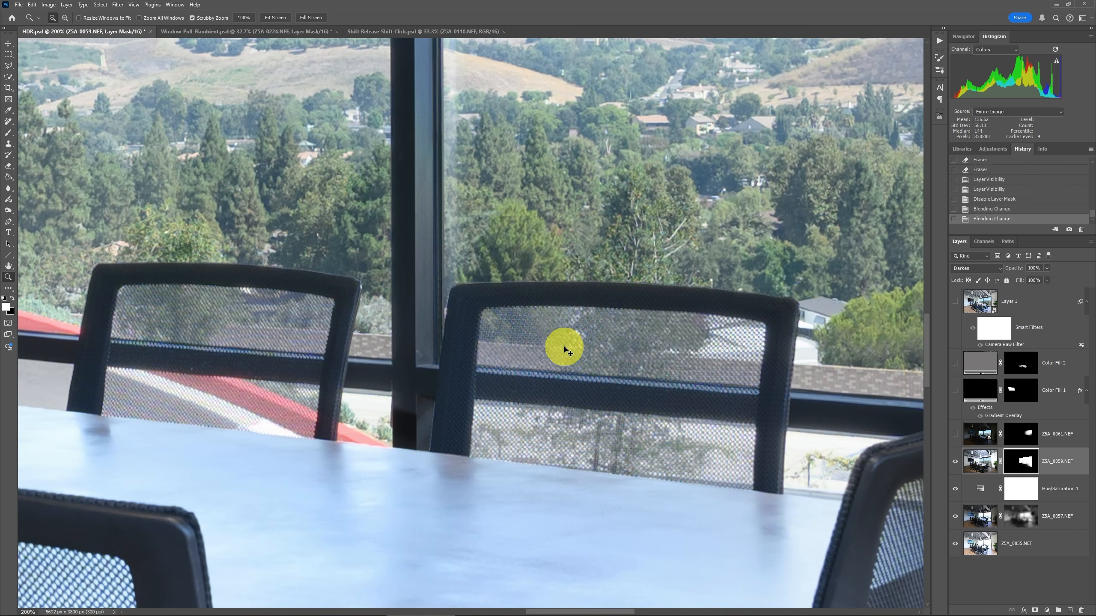
{"action": "key", "text": "ctrl+0"}
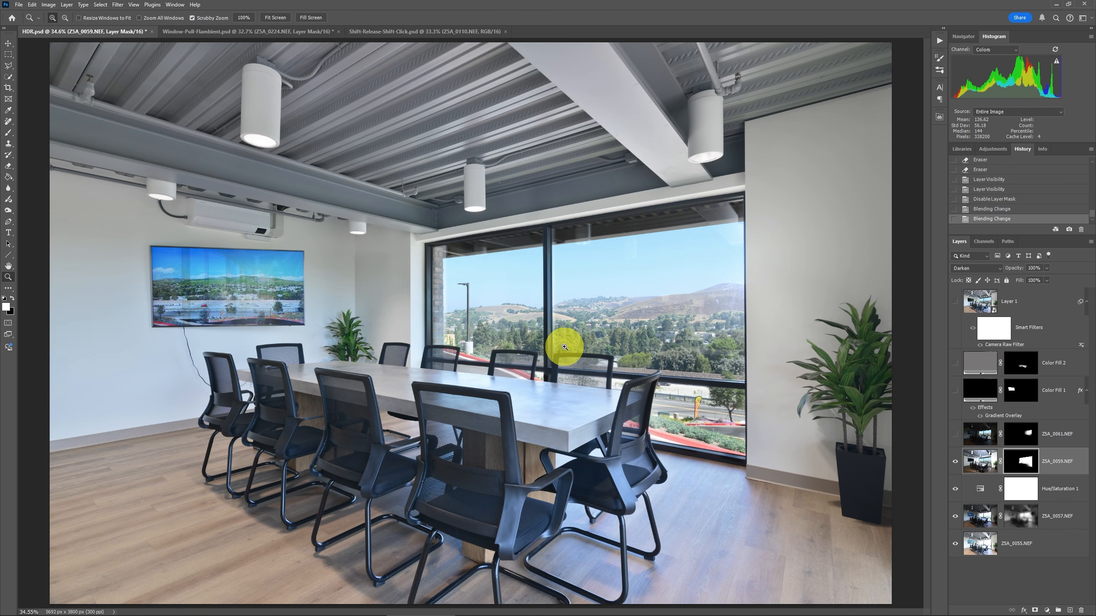
{"action": "left_click", "coordinate": [207, 34]}
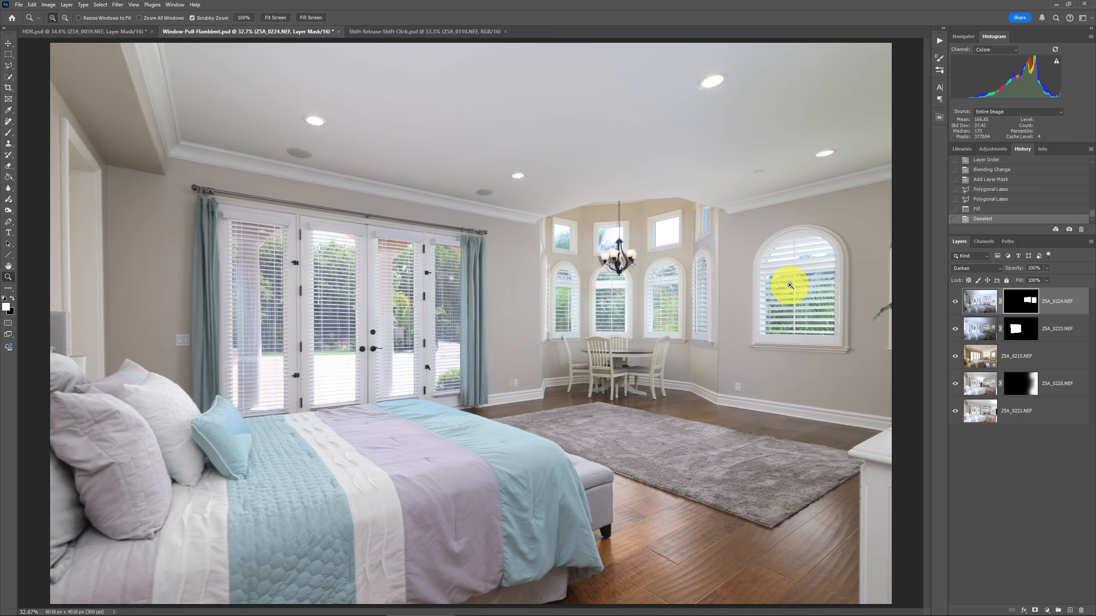
{"action": "left_click", "coordinate": [108, 34]}
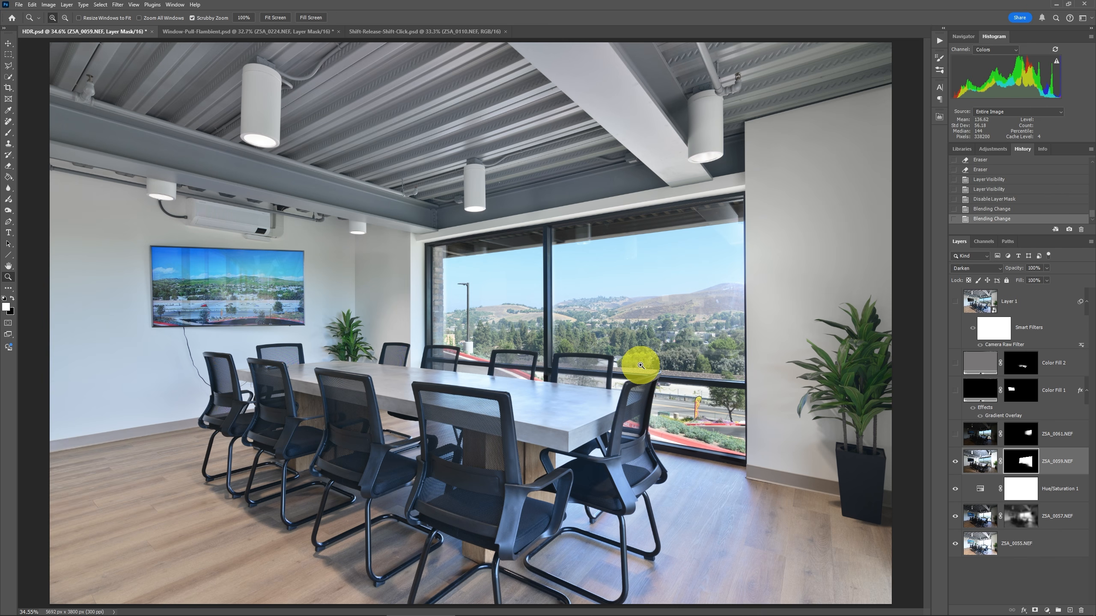
Show the Z5A_0061.NEF layer and check its full exposure by temporarily disabling its mask
{"action": "left_click", "coordinate": [955, 435]}
{"action": "left_click", "coordinate": [955, 435]}
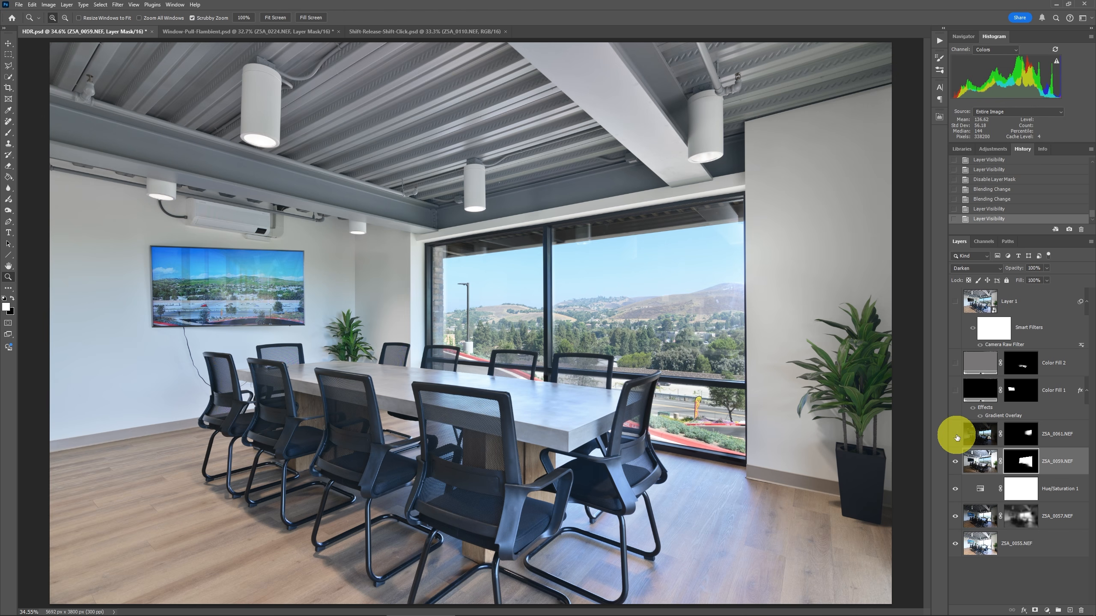
{"action": "left_click", "coordinate": [956, 436]}
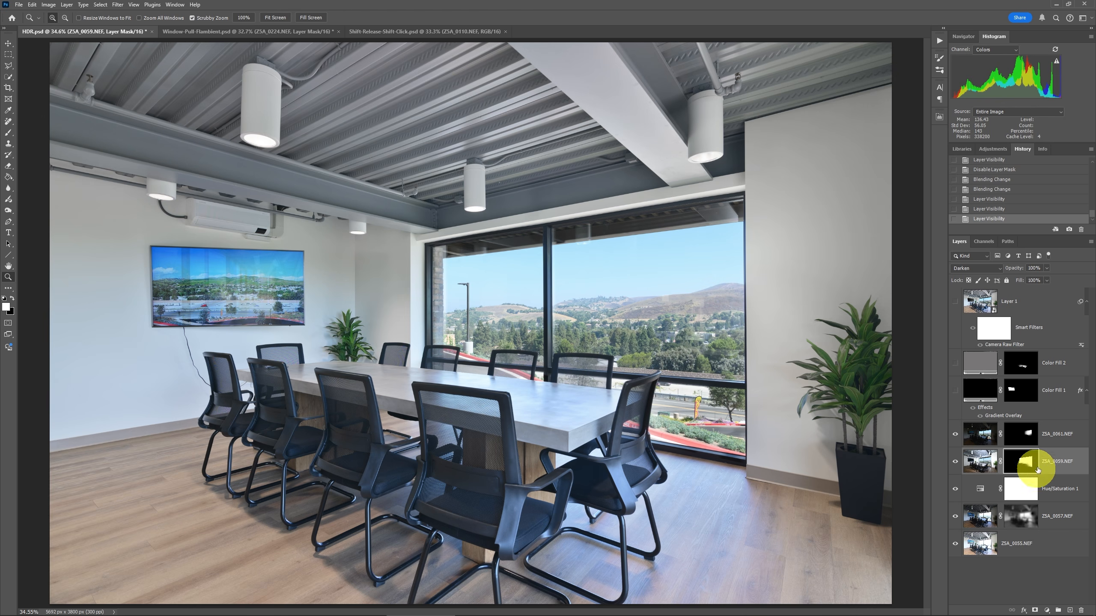
{"action": "left_click", "coordinate": [1027, 435], "text": "shift"}
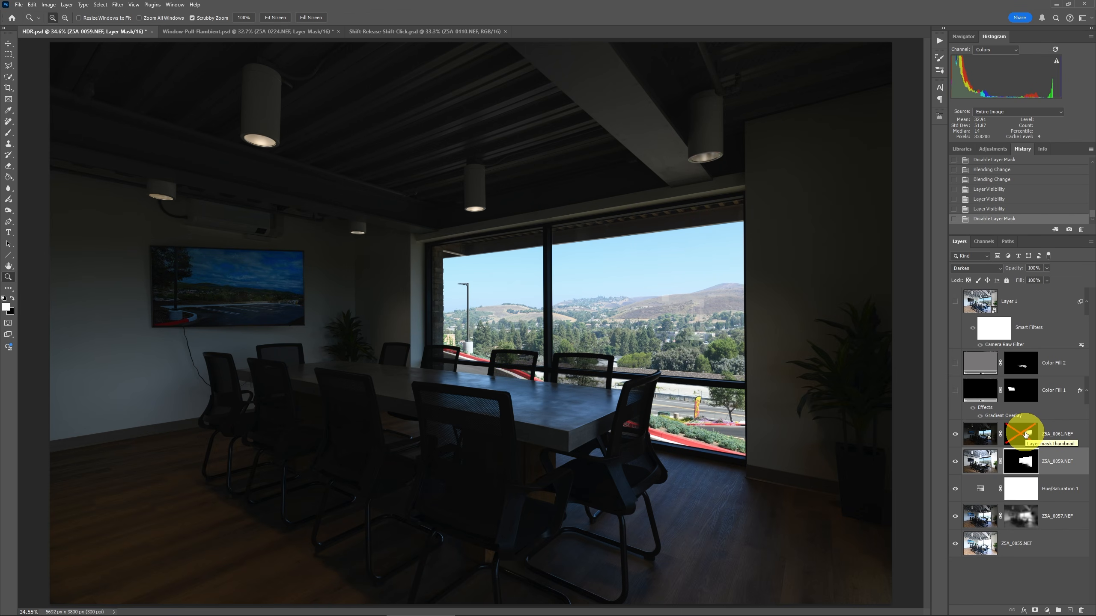
{"action": "left_click", "coordinate": [1026, 434], "text": "shift"}
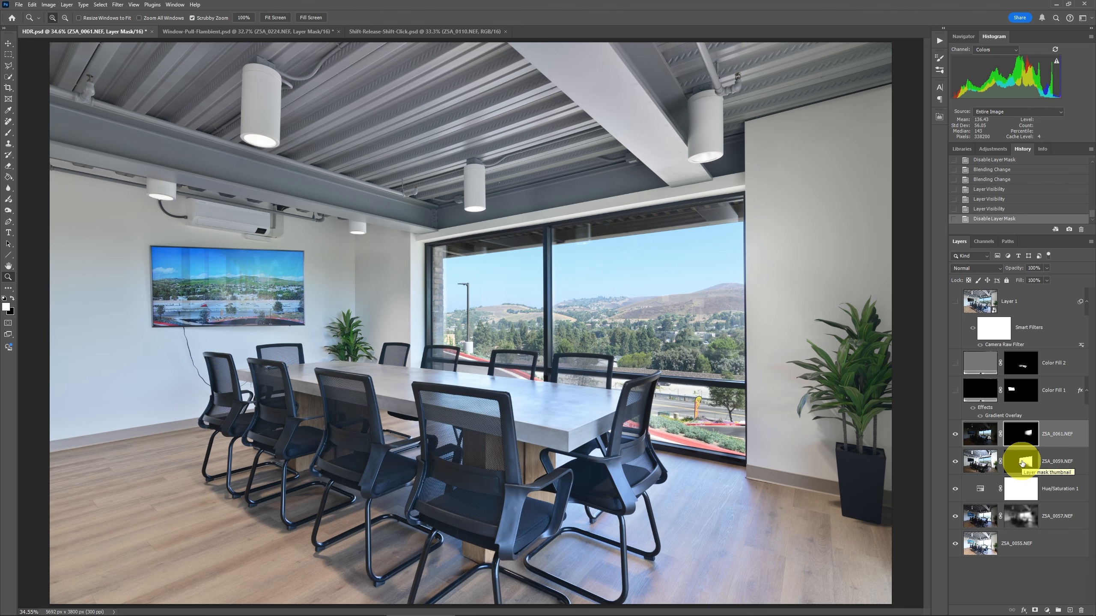
Show the Color Fill 1, Color Fill 2 and Layer 1 layers
{"action": "left_click", "coordinate": [956, 393]}
{"action": "left_click", "coordinate": [956, 365]}
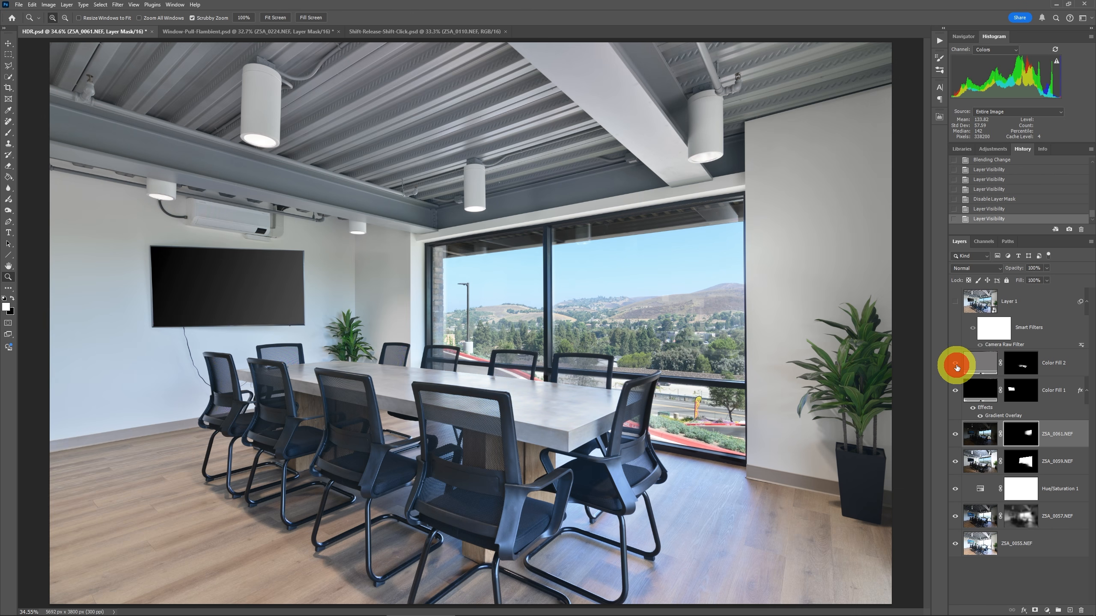
{"action": "left_click", "coordinate": [955, 302]}
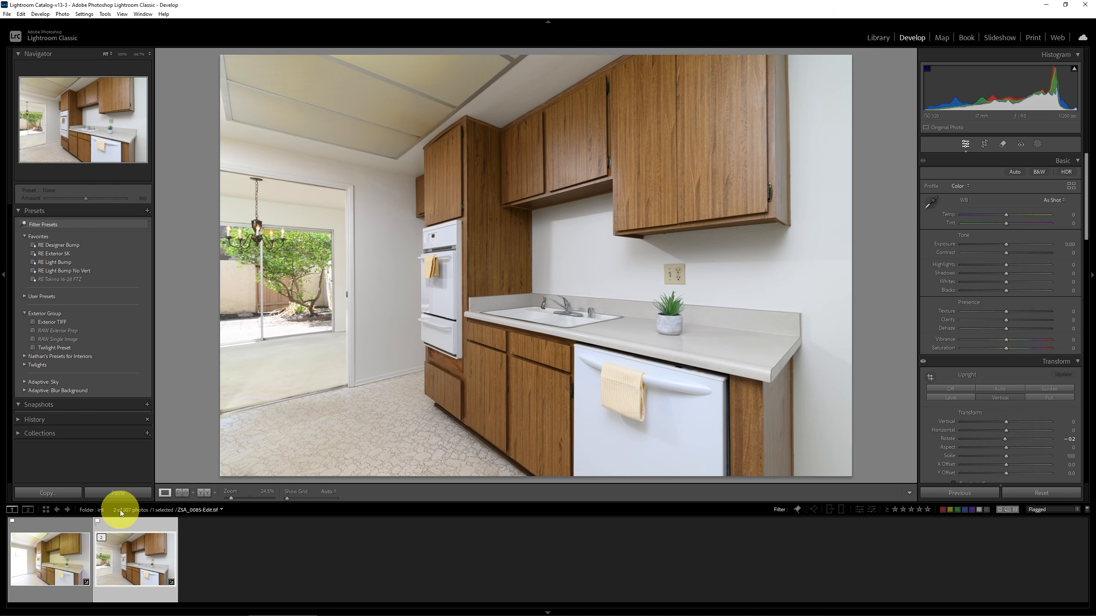
Compare the unedited kitchen photo Z5A_0079.NEF with the finished Z5A_0085-Edit.tif
{"action": "left_click", "coordinate": [71, 537]}
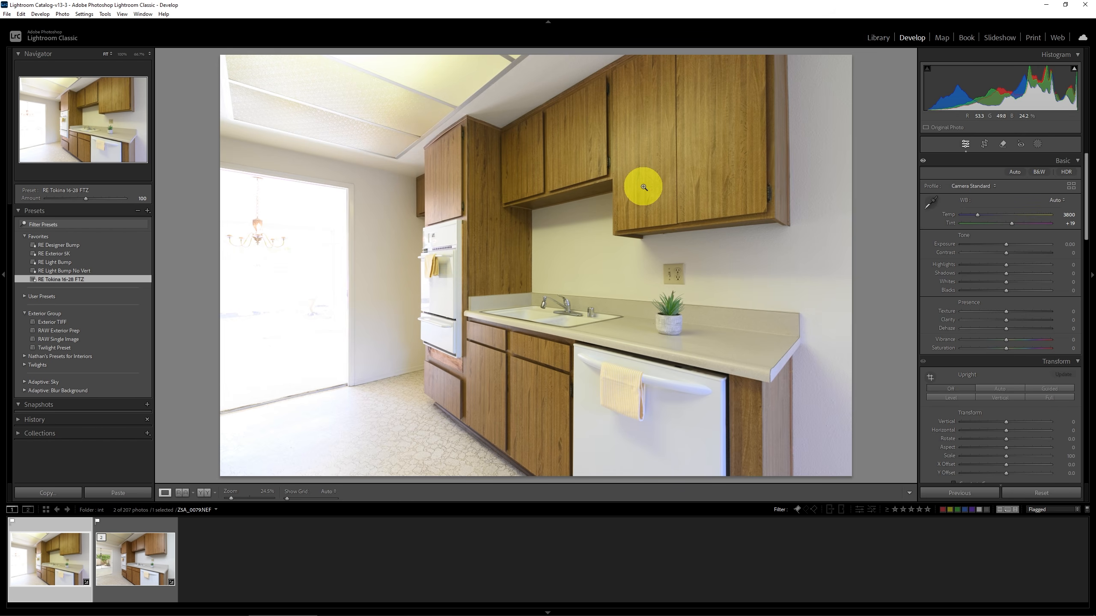
{"action": "left_click", "coordinate": [140, 563]}
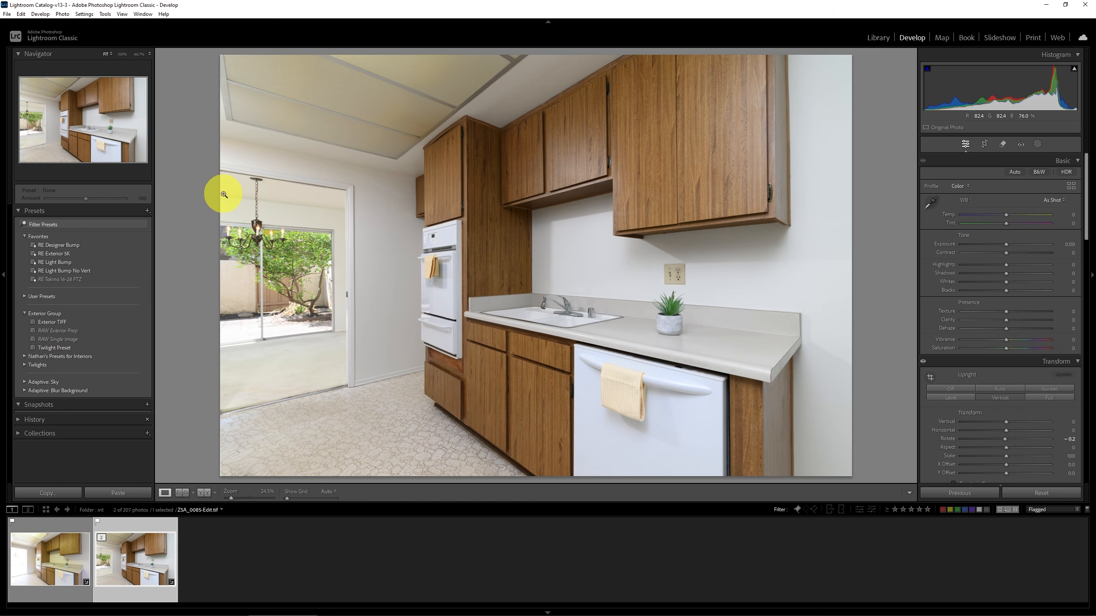
{"action": "left_click", "coordinate": [60, 555]}
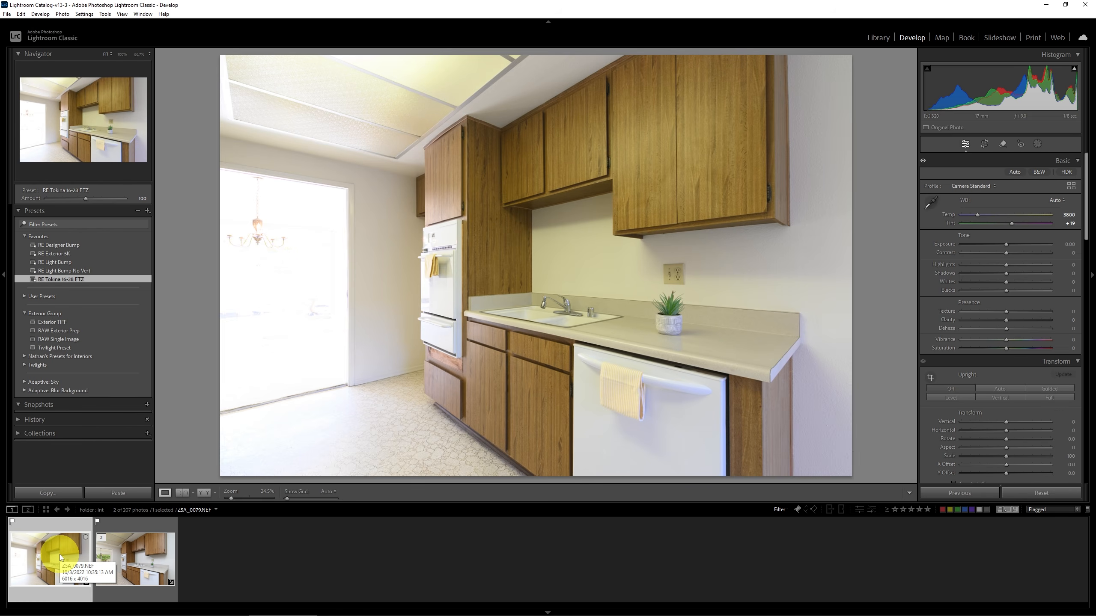
{"action": "left_click", "coordinate": [143, 560]}
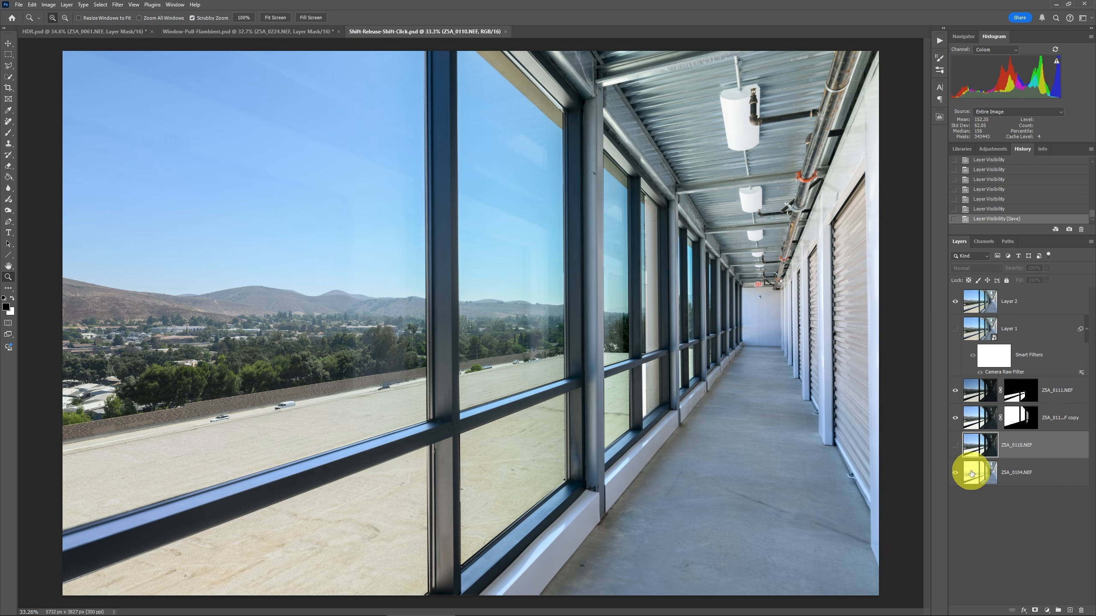
Show only Z5A_0104.NEF, and add the masked copy layer, Z5A_0111.NEF and Layer 2 one by one to review the blend
{"action": "left_click", "coordinate": [957, 473], "text": "alt"}
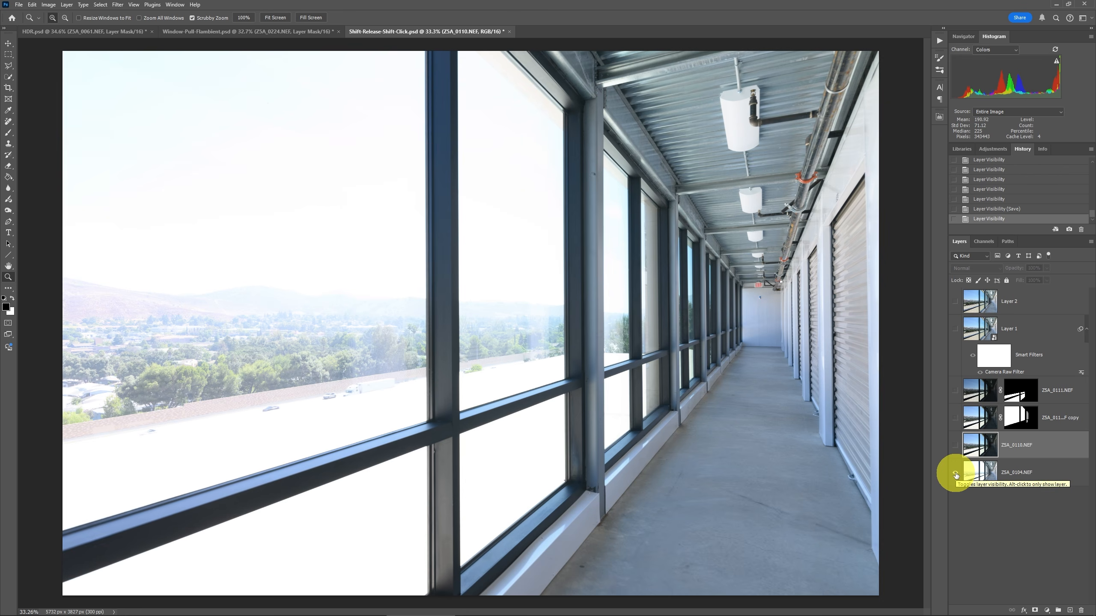
{"action": "left_click", "coordinate": [953, 418]}
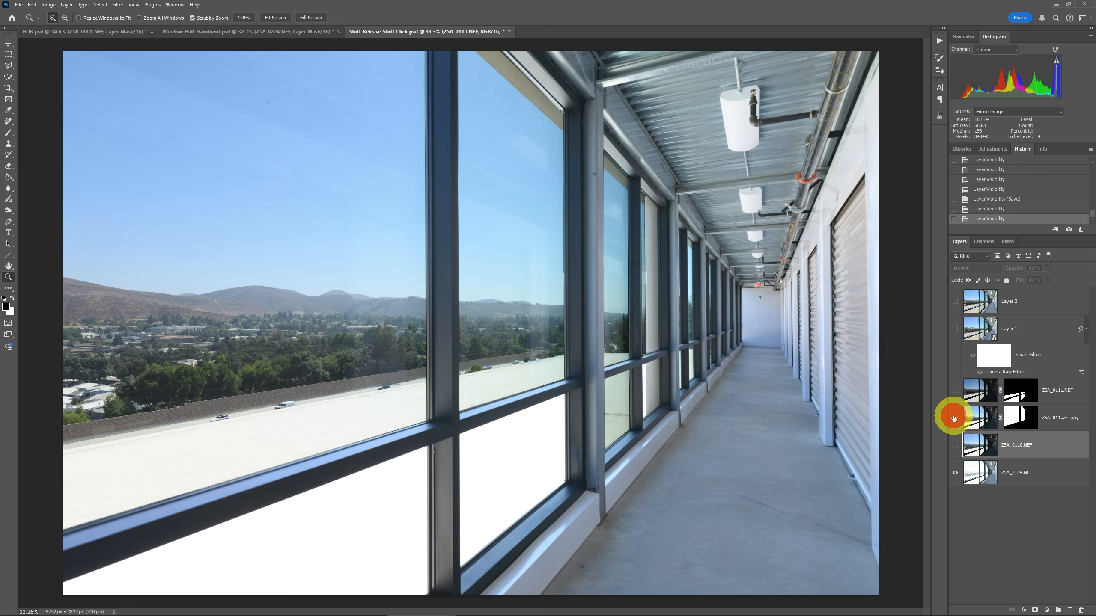
{"action": "left_click", "coordinate": [954, 390]}
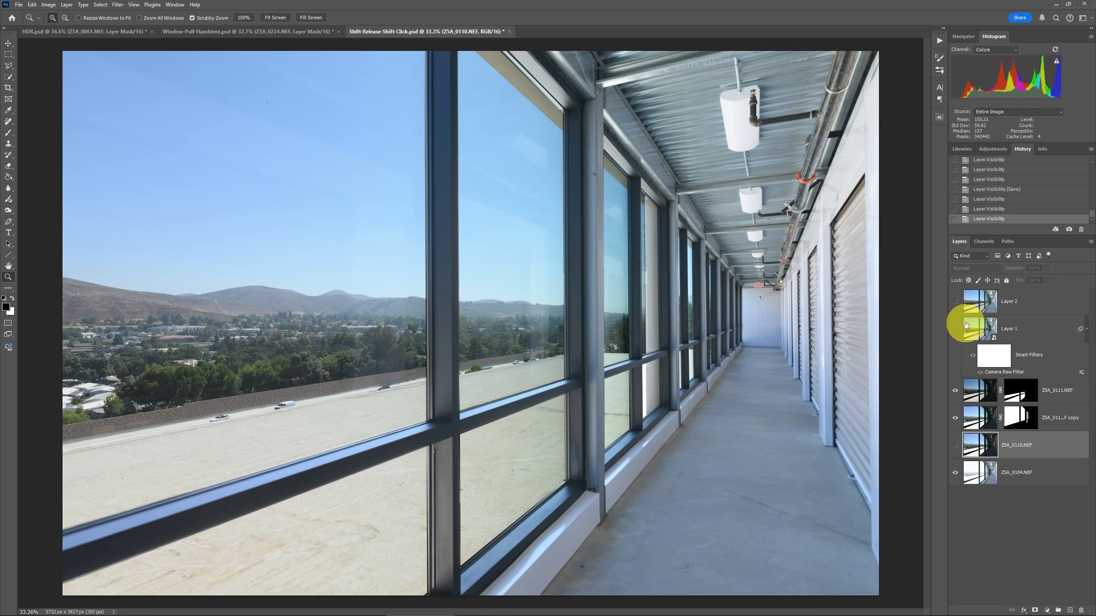
{"action": "left_click", "coordinate": [955, 302]}
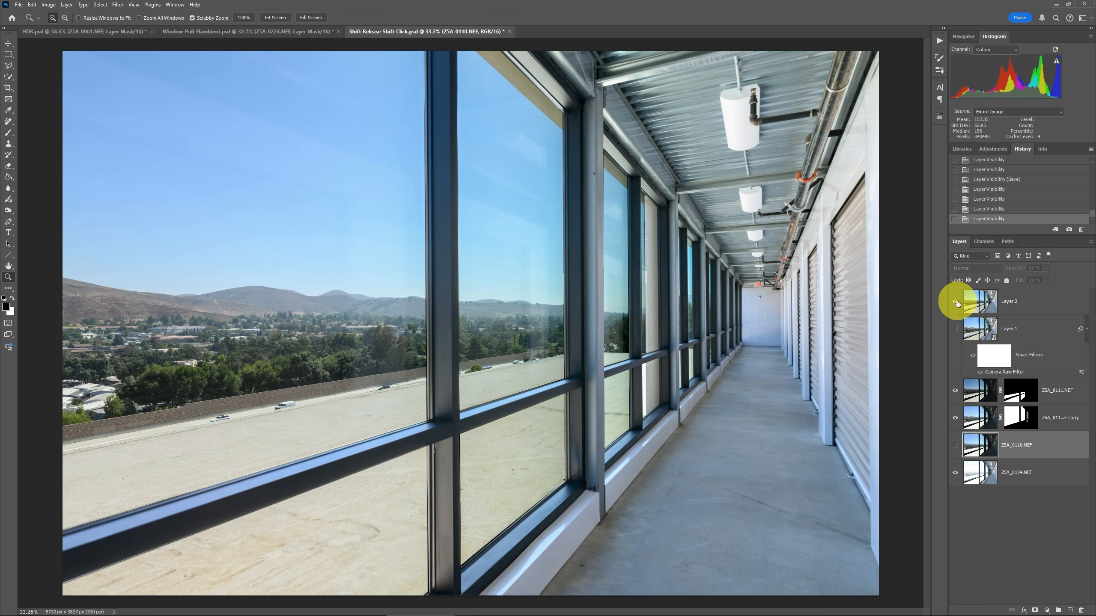
Hide Layer 2, Z5A_0111.NEF and the masked copy layer, and show the unmasked Z5A_0110.NEF layer above Z5A_0104.NEF
{"action": "left_click", "coordinate": [955, 301]}
{"action": "left_click_drag", "start_coordinate": [957, 392], "coordinate": [955, 445]}
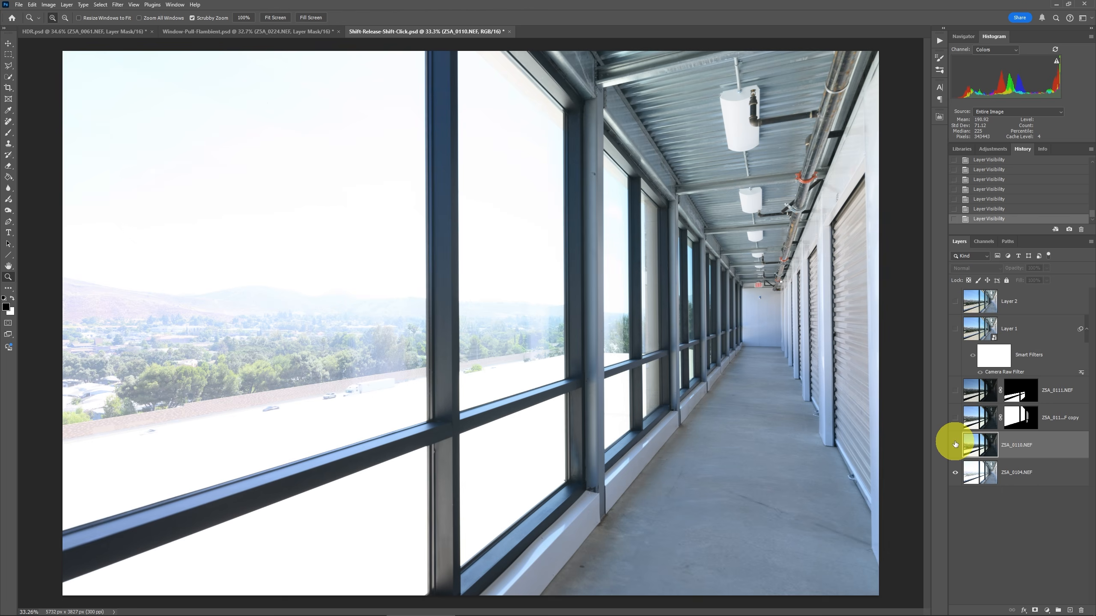
{"action": "left_click", "coordinate": [955, 445]}
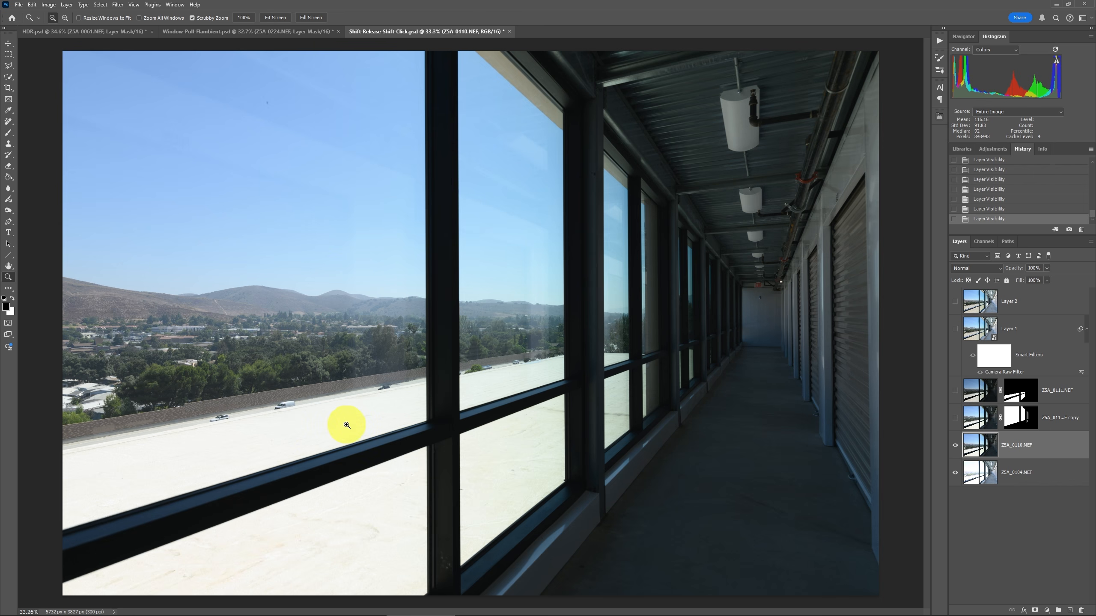
Toggle Z5A_0110.NEF off and on to compare the exposures, and add a Hide All layer mask to it
{"action": "left_click", "coordinate": [953, 446]}
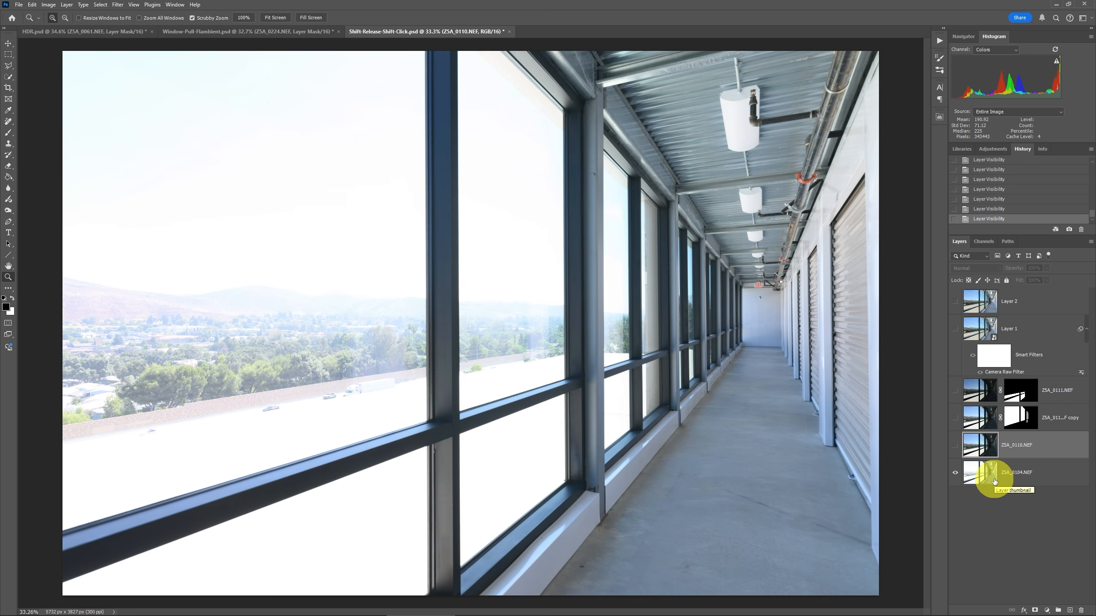
{"action": "left_click", "coordinate": [955, 447]}
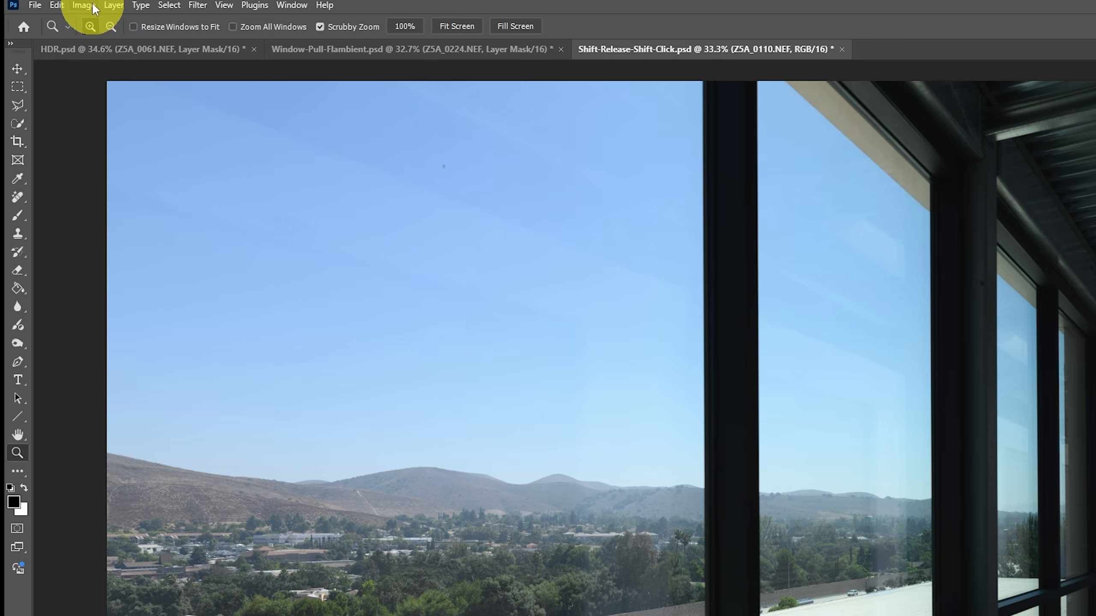
{"action": "left_click", "coordinate": [100, 5]}
{"action": "left_click", "coordinate": [170, 223]}
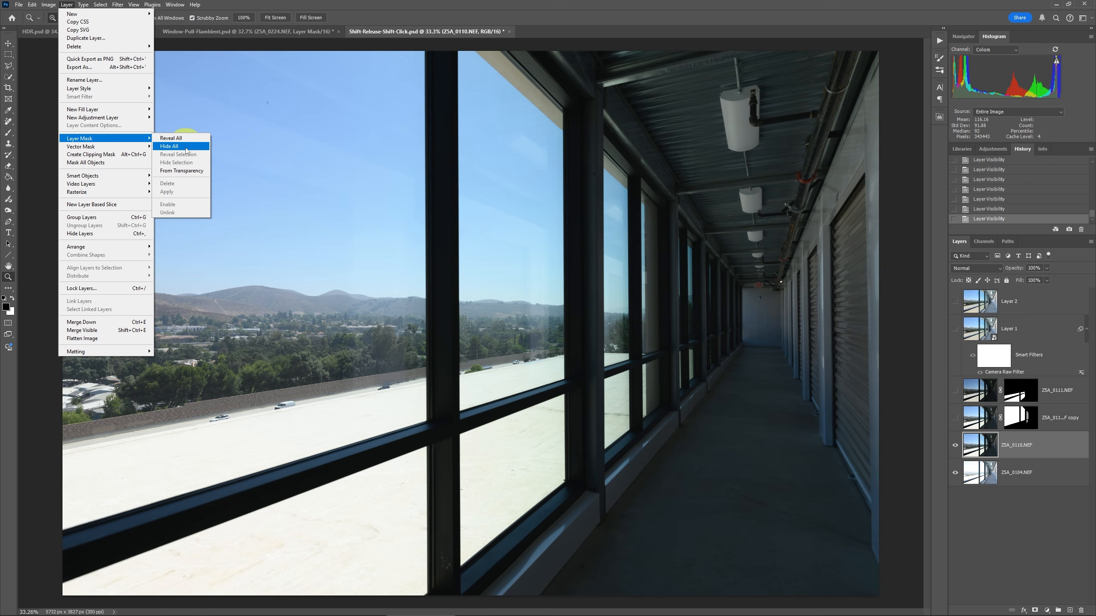
{"action": "left_click", "coordinate": [186, 147]}
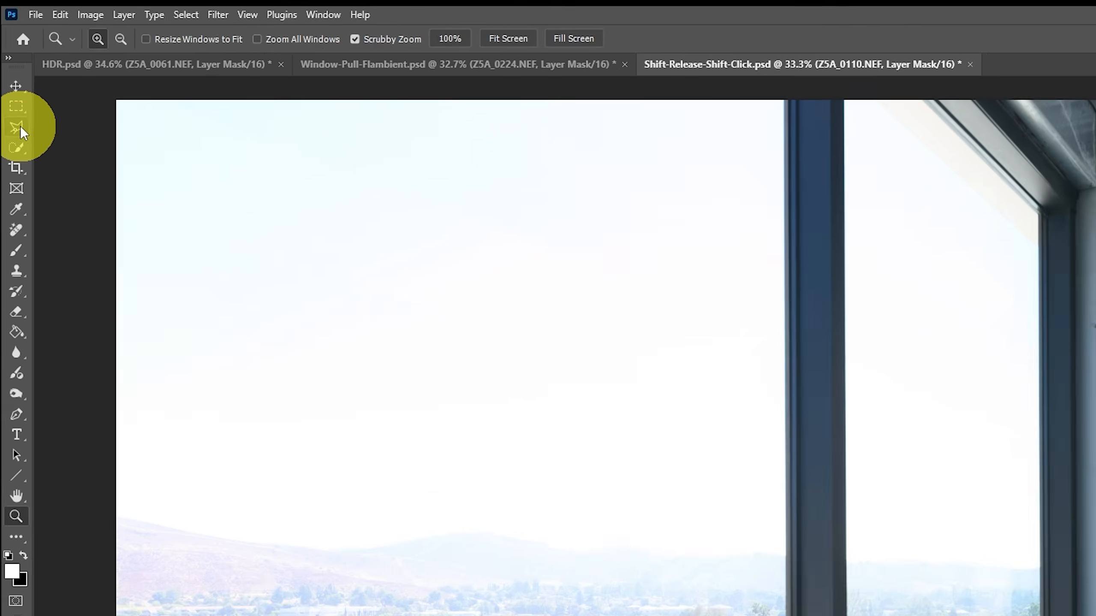
Outline the large window area with the Polygonal Lasso, fill it with white on the Z5A_0110.NEF mask, and deselect
{"action": "left_click", "coordinate": [10, 68]}
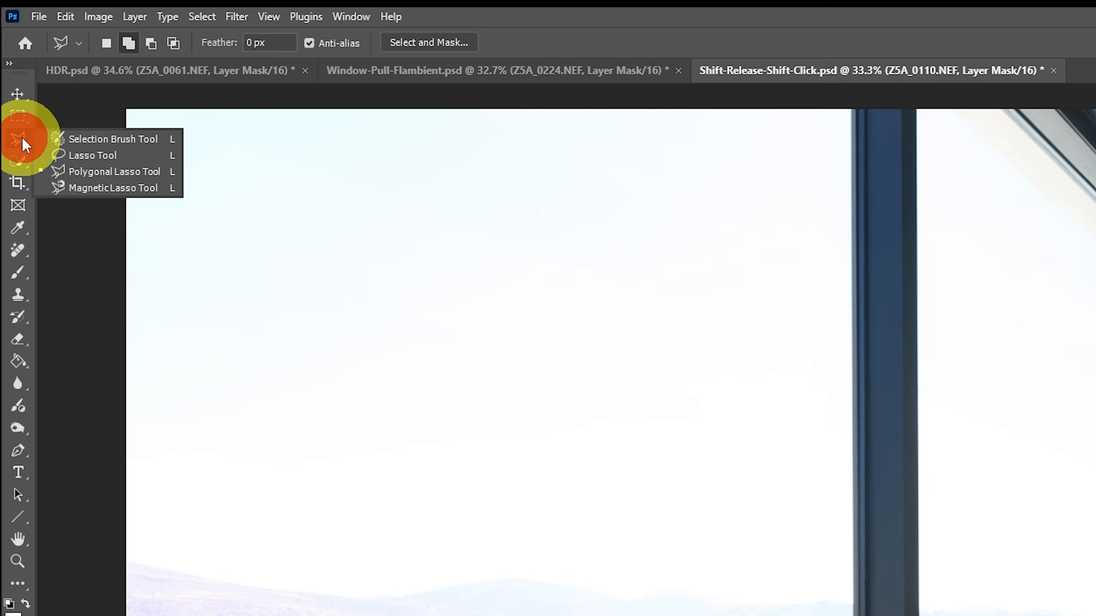
{"action": "left_click", "coordinate": [75, 173]}
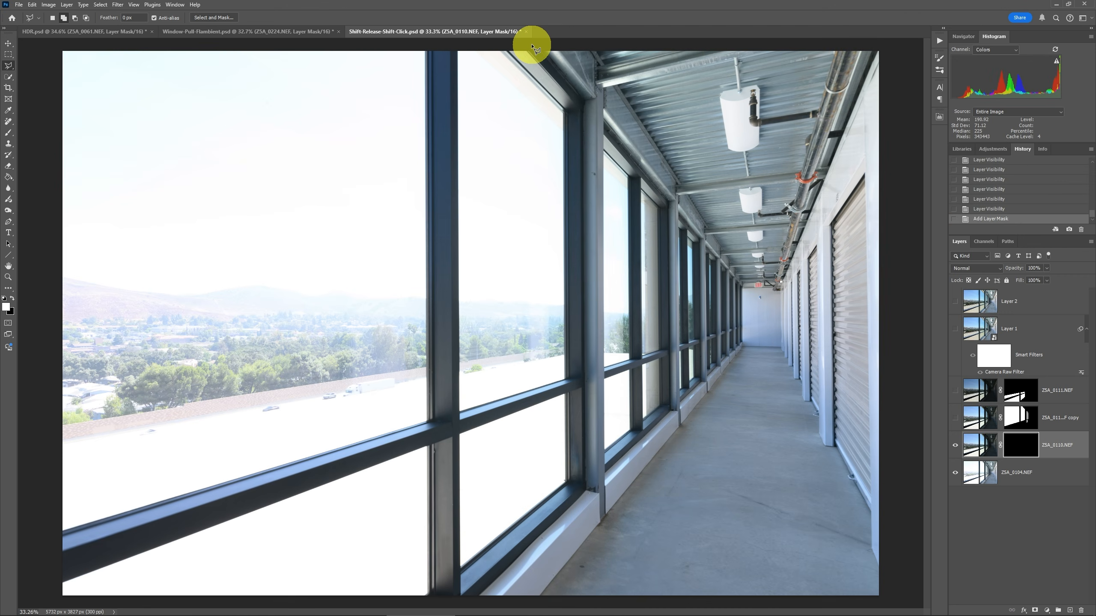
{"action": "left_click", "coordinate": [841, 75]}
{"action": "left_click", "coordinate": [668, 203]}
{"action": "left_click", "coordinate": [670, 412]}
{"action": "left_click", "coordinate": [455, 603]}
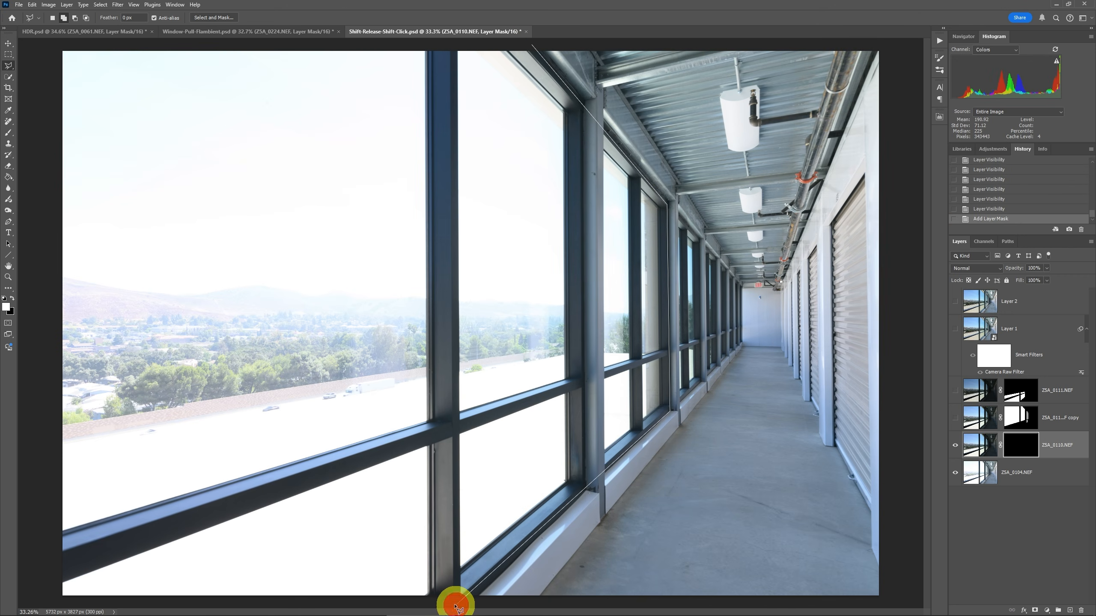
{"action": "left_click", "coordinate": [45, 604]}
{"action": "left_click", "coordinate": [34, 46]}
{"action": "double_click", "coordinate": [453, 48]}
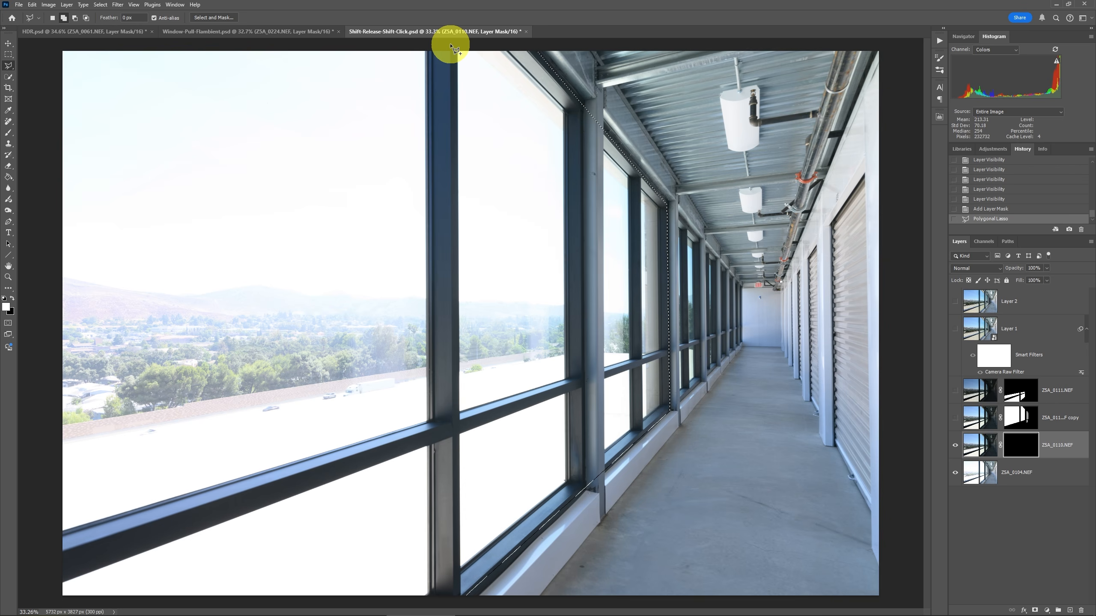
{"action": "key", "text": "alt+BackSpace"}
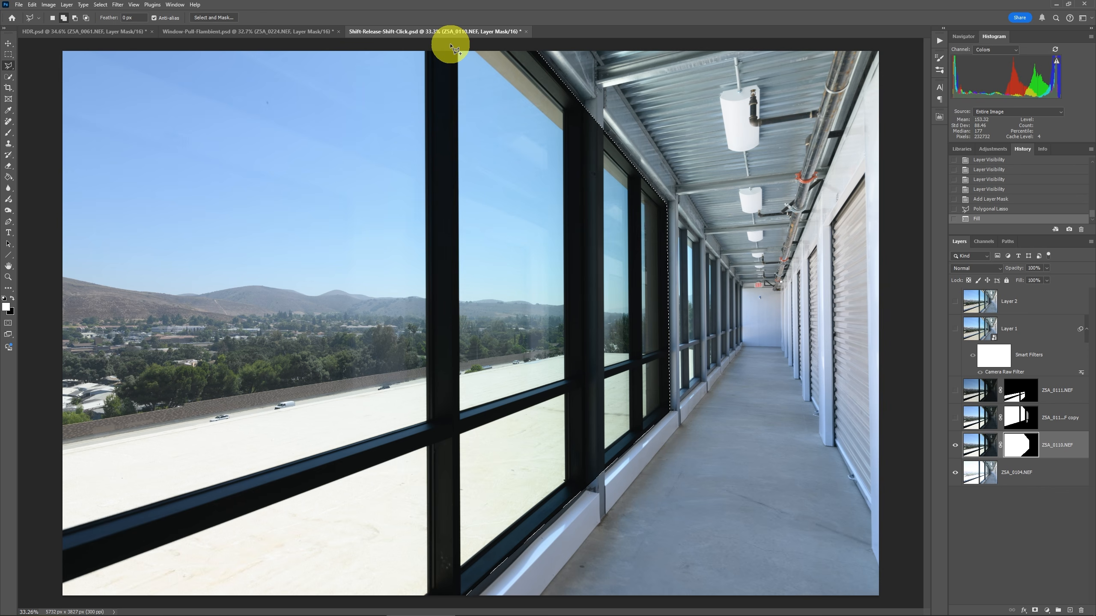
{"action": "key", "text": "ctrl+d"}
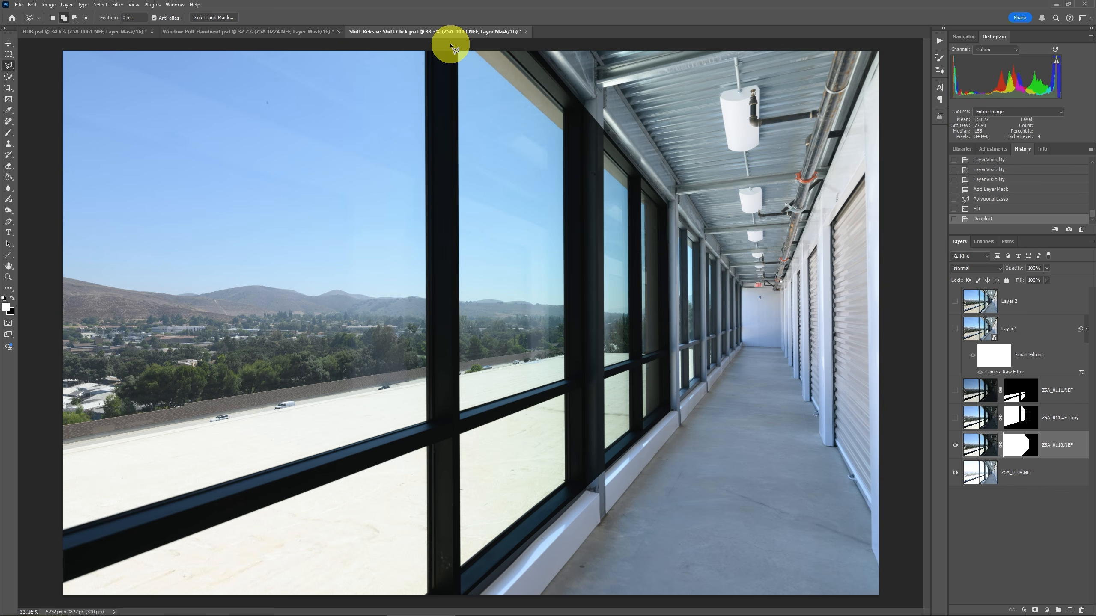
Set the Eraser to 100% flow and reduce its brush to 300 px for the tall vertical window post
{"action": "key", "text": "ctrl+plus"}
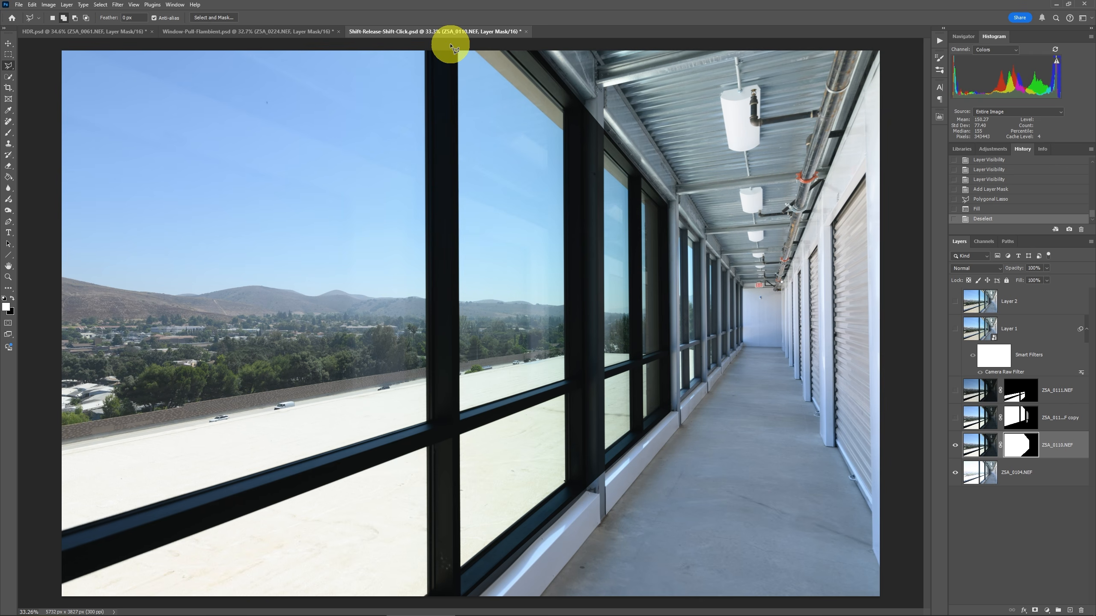
{"action": "key", "text": "z"}
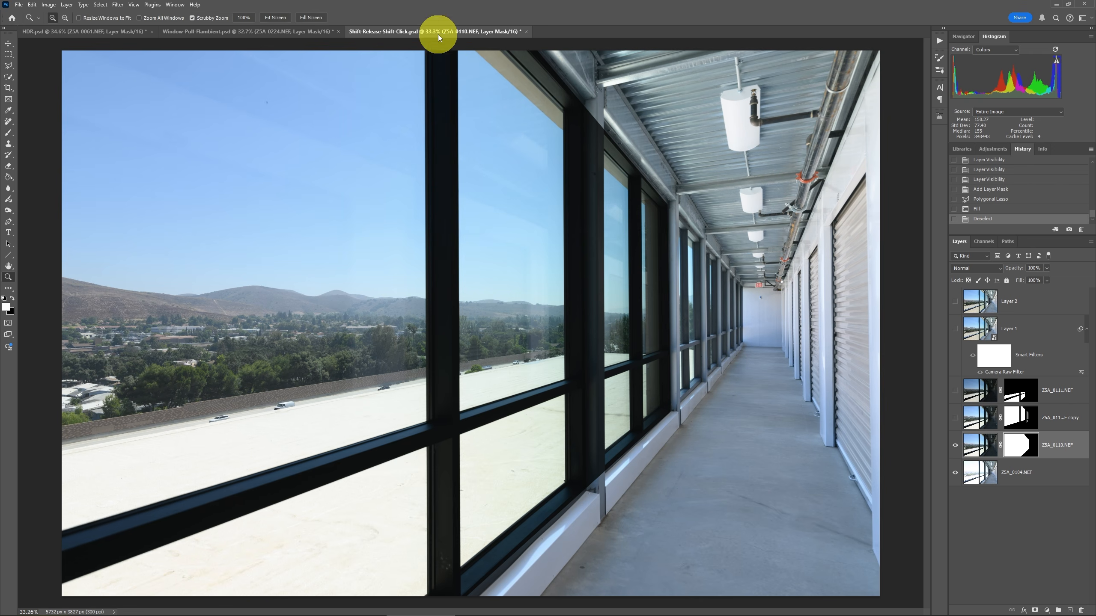
{"action": "left_click", "coordinate": [442, 72]}
{"action": "left_click_drag", "start_coordinate": [444, 90], "coordinate": [447, 186]}
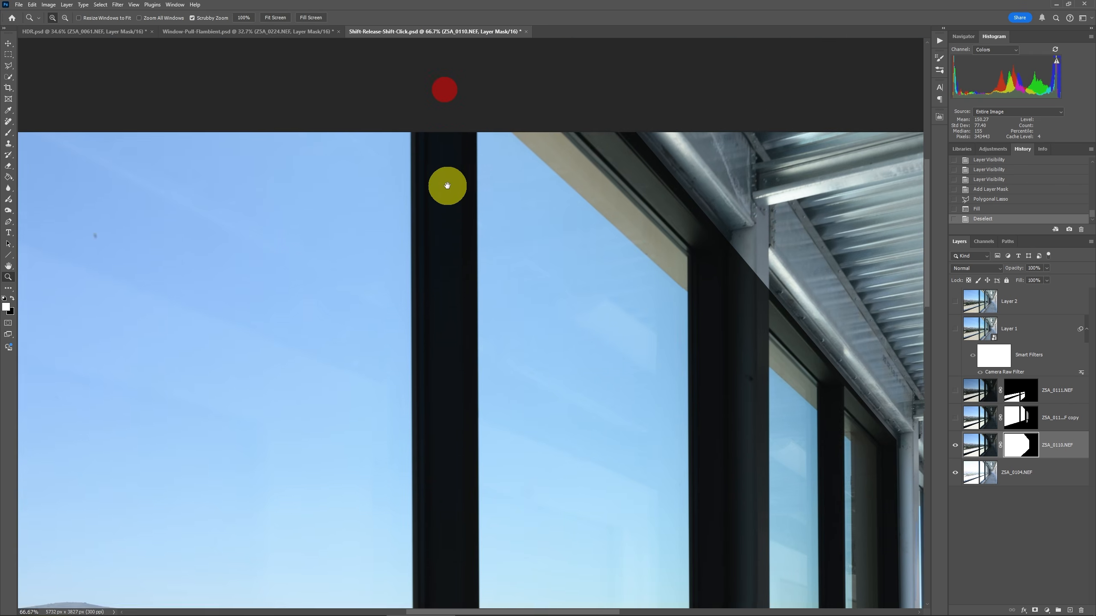
{"action": "left_click", "coordinate": [447, 183]}
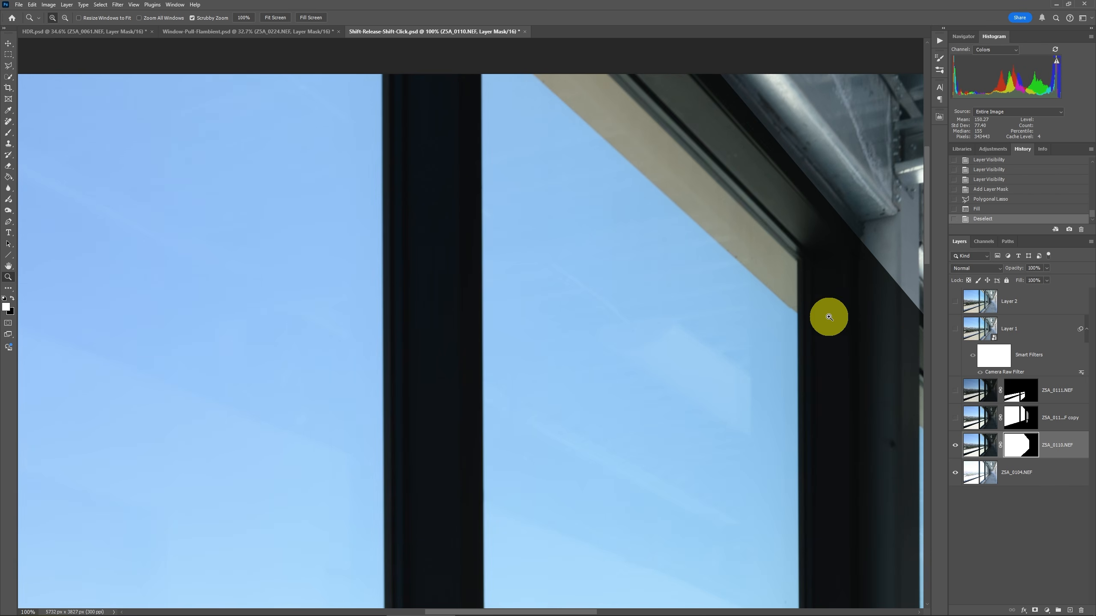
{"action": "left_click_drag", "start_coordinate": [452, 139], "coordinate": [473, 134]}
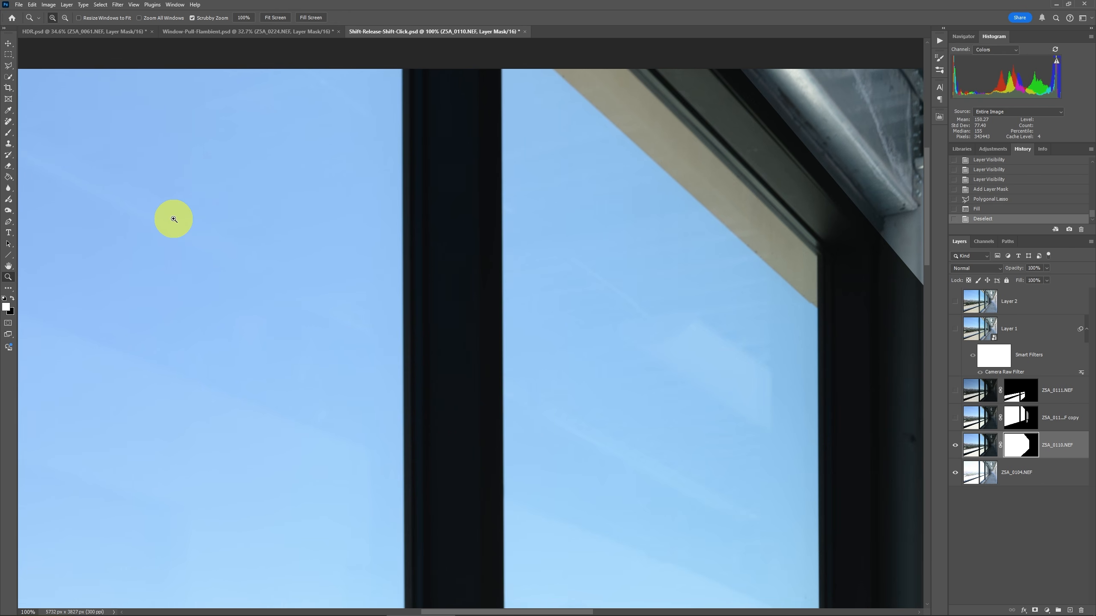
{"action": "key", "text": "e"}
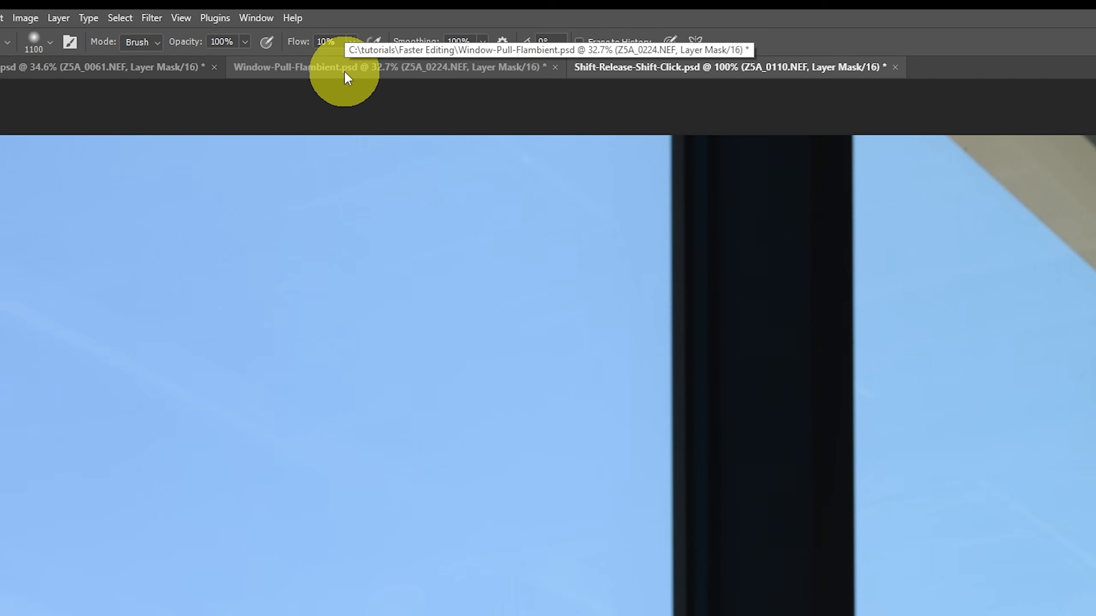
{"action": "key", "text": "shift+0"}
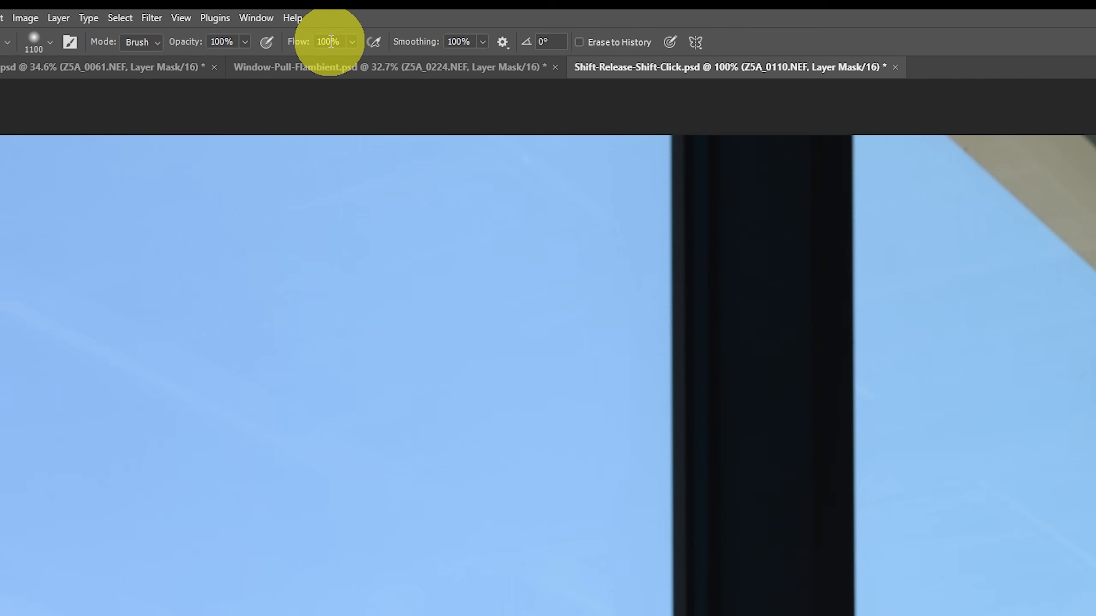
{"action": "key", "text": "bracketleft"}
{"action": "key", "text": "bracketleft"}
{"action": "key", "text": "bracketleft"}
{"action": "key", "text": "bracketleft"}
{"action": "key", "text": "bracketleft"}
{"action": "key", "text": "bracketleft"}
{"action": "key", "text": "bracketleft"}
{"action": "key", "text": "bracketleft"}
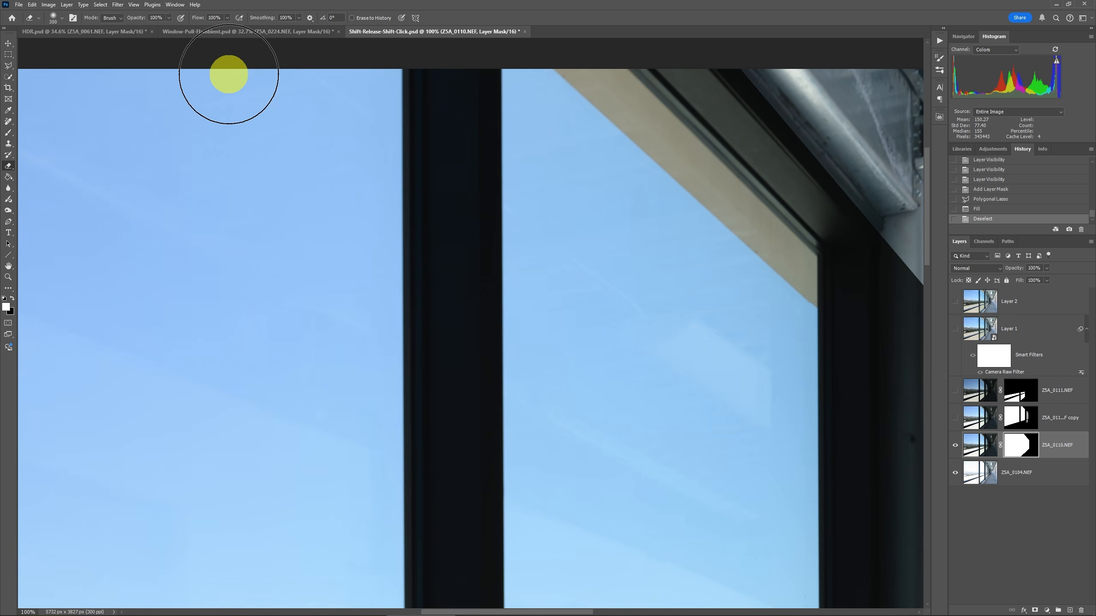
Harden the soft eraser brush and adjust its size to match the width of the vertical window post
{"action": "left_click", "coordinate": [60, 20]}
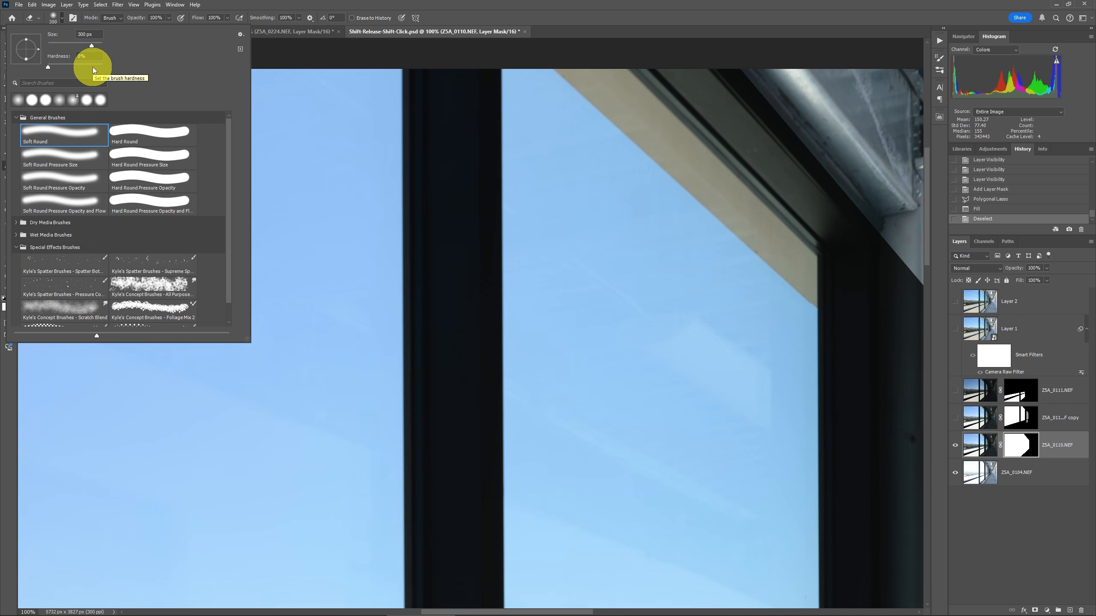
{"action": "left_click", "coordinate": [476, 7]}
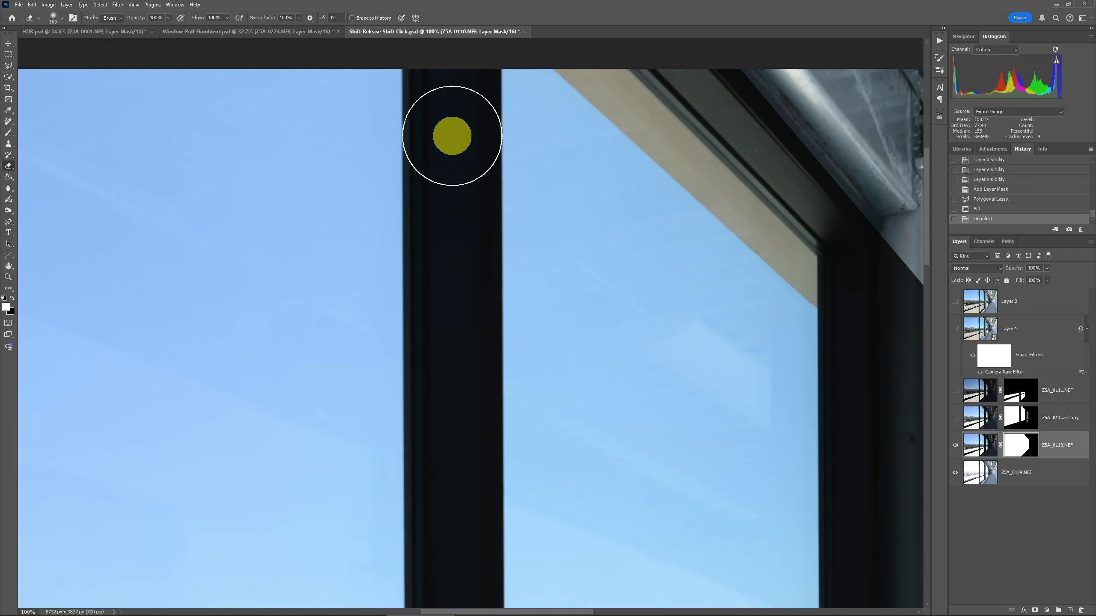
{"action": "key", "text": "bracketright"}
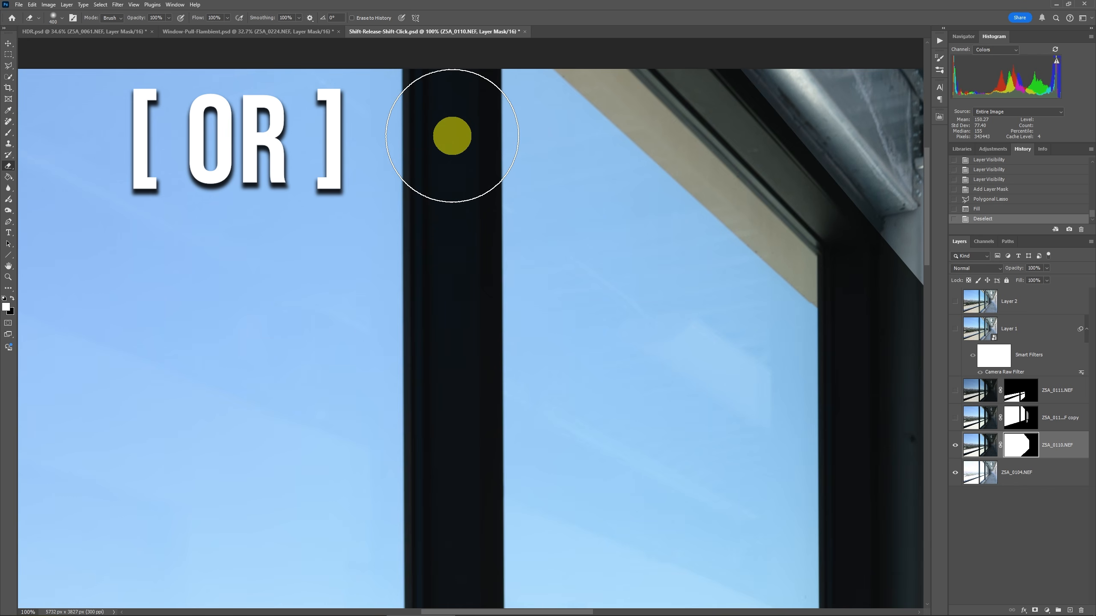
{"action": "key", "text": "bracketleft"}
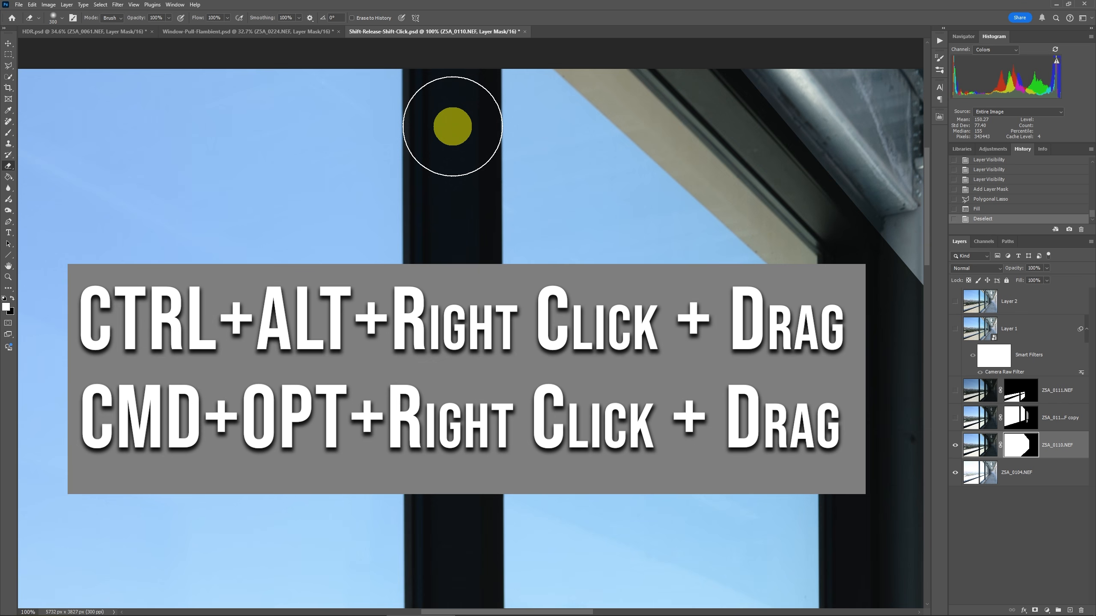
{"action": "right_click", "coordinate": [452, 126], "text": "ctrl+alt"}
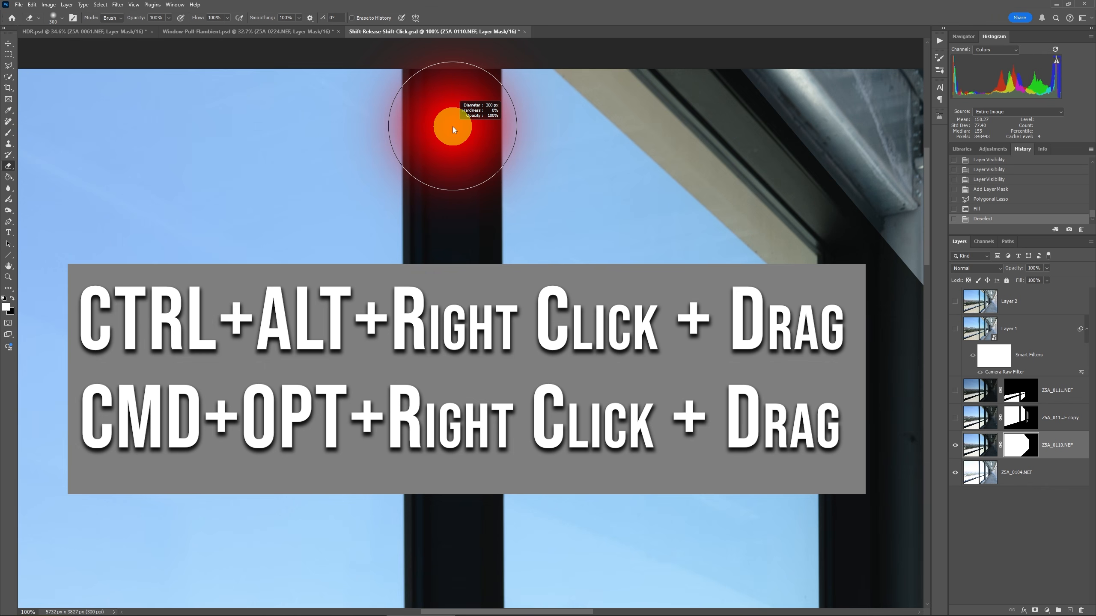
{"action": "mouse_move", "coordinate": [452, 126]}
{"action": "left_mouse_down"}
{"action": "mouse_move", "coordinate": [491, 136]}
{"action": "mouse_move", "coordinate": [454, 142]}
{"action": "mouse_move", "coordinate": [456, 120]}
{"action": "mouse_move", "coordinate": [464, 197]}
{"action": "mouse_move", "coordinate": [481, 198]}
{"action": "mouse_move", "coordinate": [454, 201]}
{"action": "mouse_move", "coordinate": [454, 212]}
{"action": "mouse_move", "coordinate": [454, 185]}
{"action": "mouse_move", "coordinate": [444, 218]}
{"action": "left_mouse_up"}
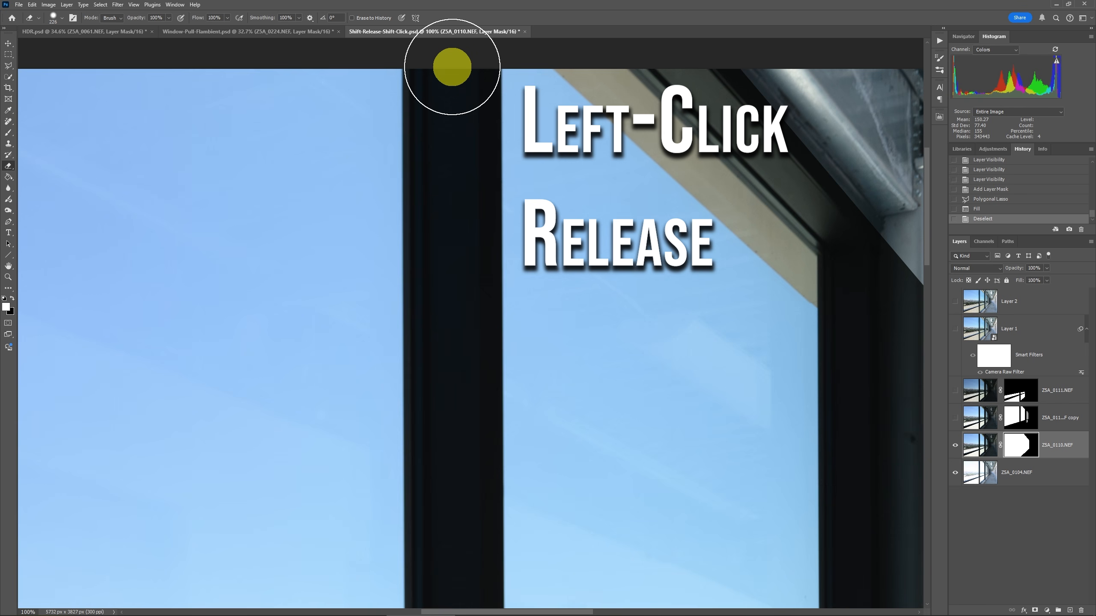
Erase the Z5A_0110.NEF mask in one straight stroke along the vertical window post, from its upper end to its base
{"action": "left_click", "coordinate": [452, 67]}
{"action": "left_click_drag", "start_coordinate": [455, 439], "coordinate": [453, 292]}
{"action": "left_click_drag", "start_coordinate": [449, 585], "coordinate": [448, 321]}
{"action": "left_click_drag", "start_coordinate": [459, 516], "coordinate": [455, 231]}
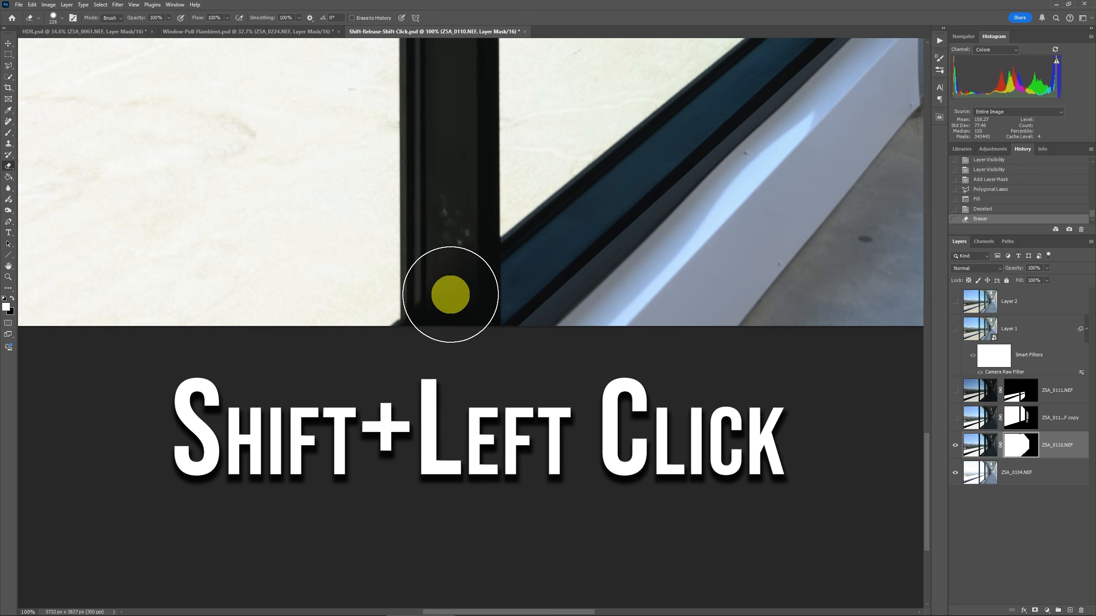
{"action": "left_click", "coordinate": [450, 295], "text": "shift"}
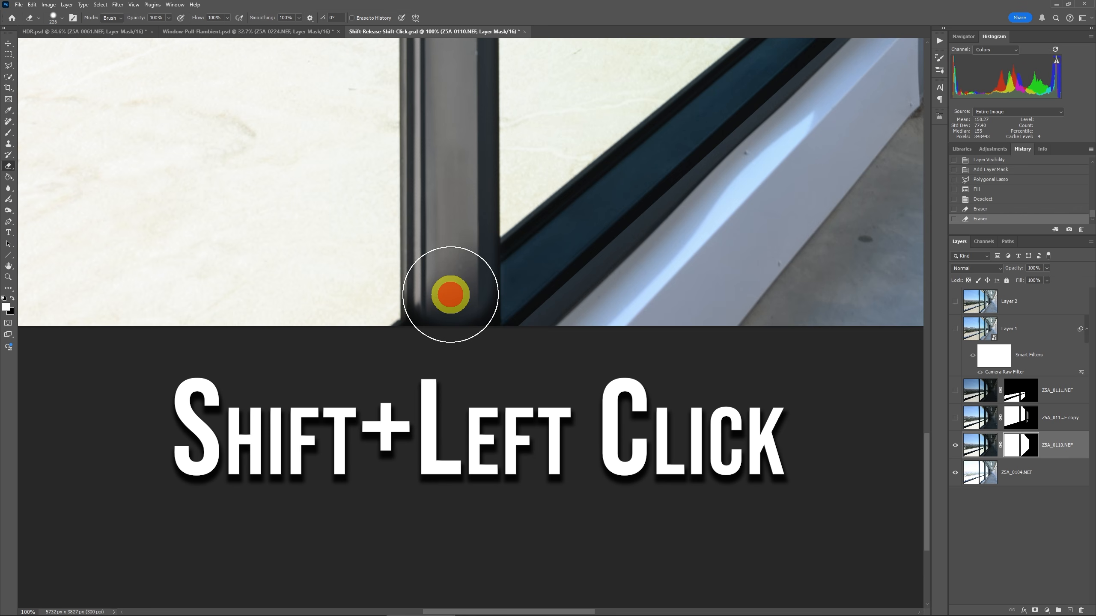
Switch from the mask to the Z5A_0110.NEF image, swap the colors, and shrink the eraser to fit the horizontal window rail
{"action": "key", "text": "ctrl+0"}
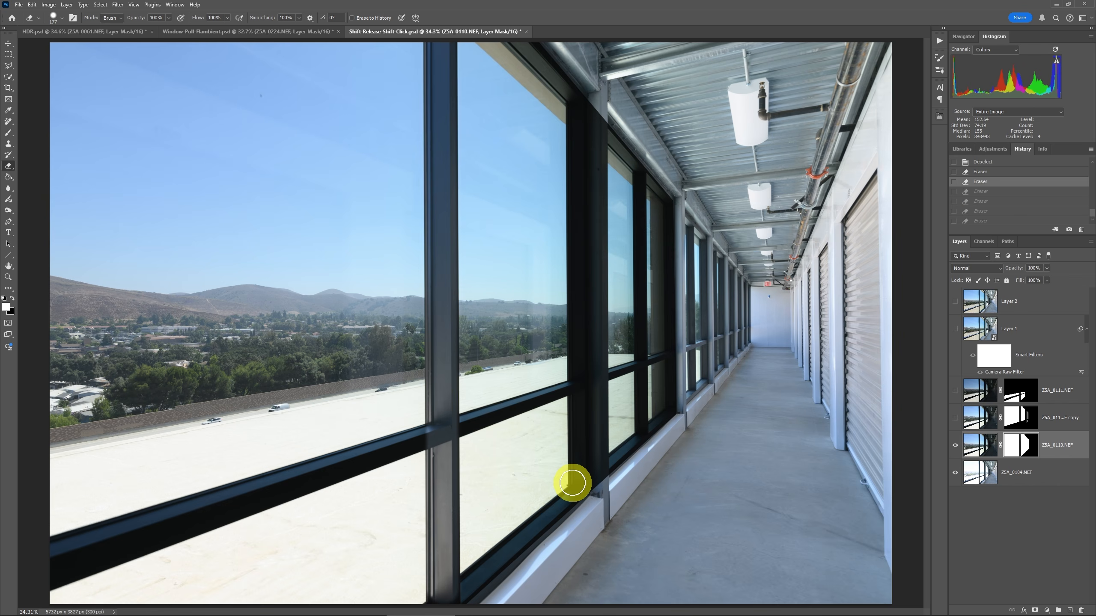
{"action": "key", "text": "z"}
{"action": "left_click", "coordinate": [79, 566]}
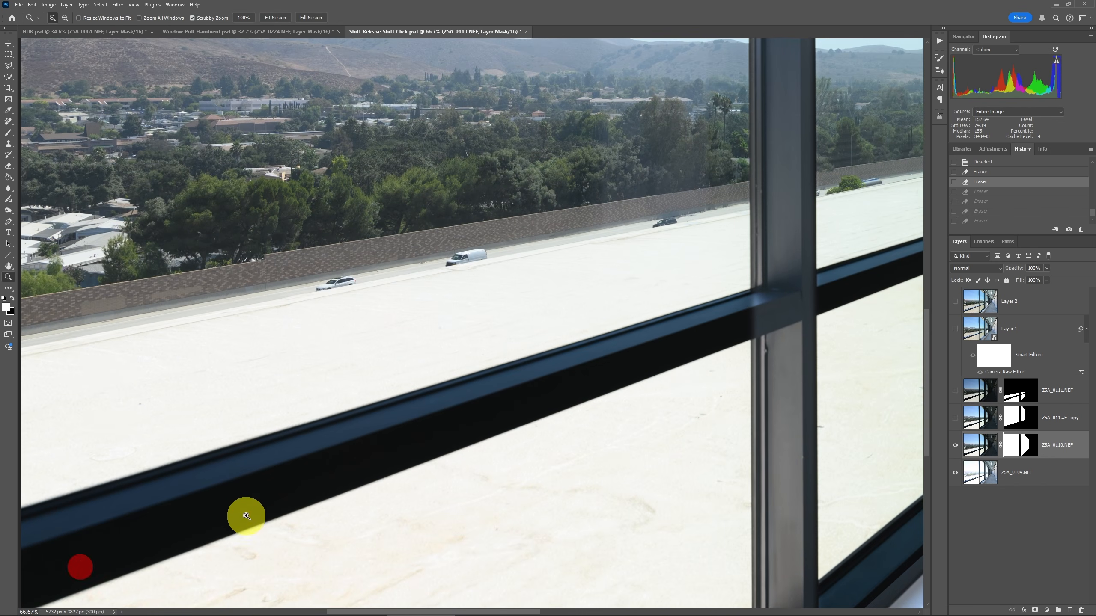
{"action": "left_click", "coordinate": [250, 507]}
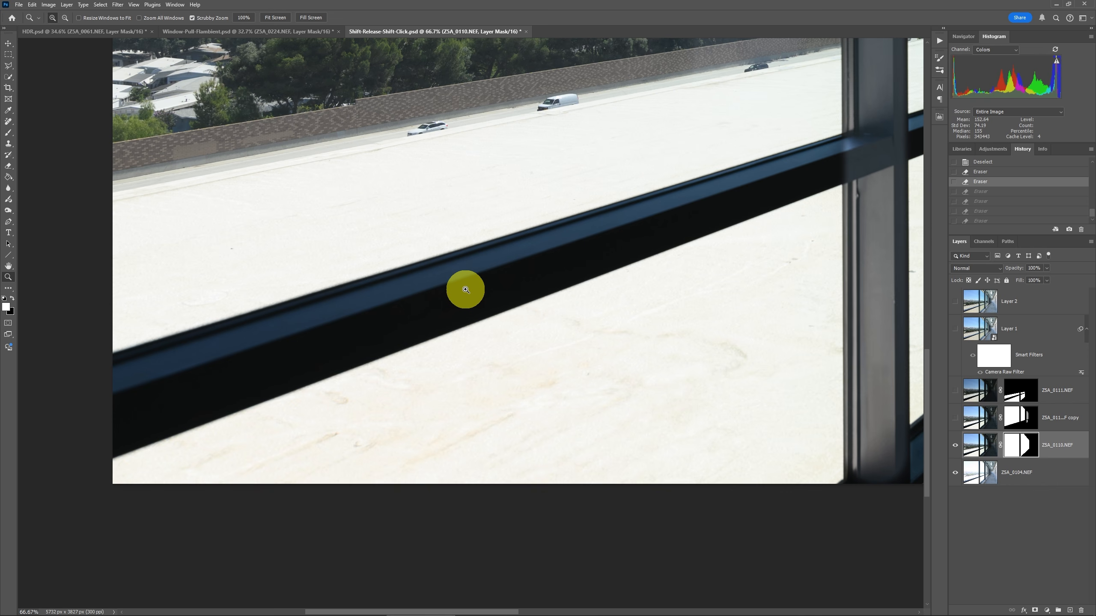
{"action": "key", "text": "e"}
{"action": "key", "text": "ctrl+2"}
{"action": "key", "text": "x"}
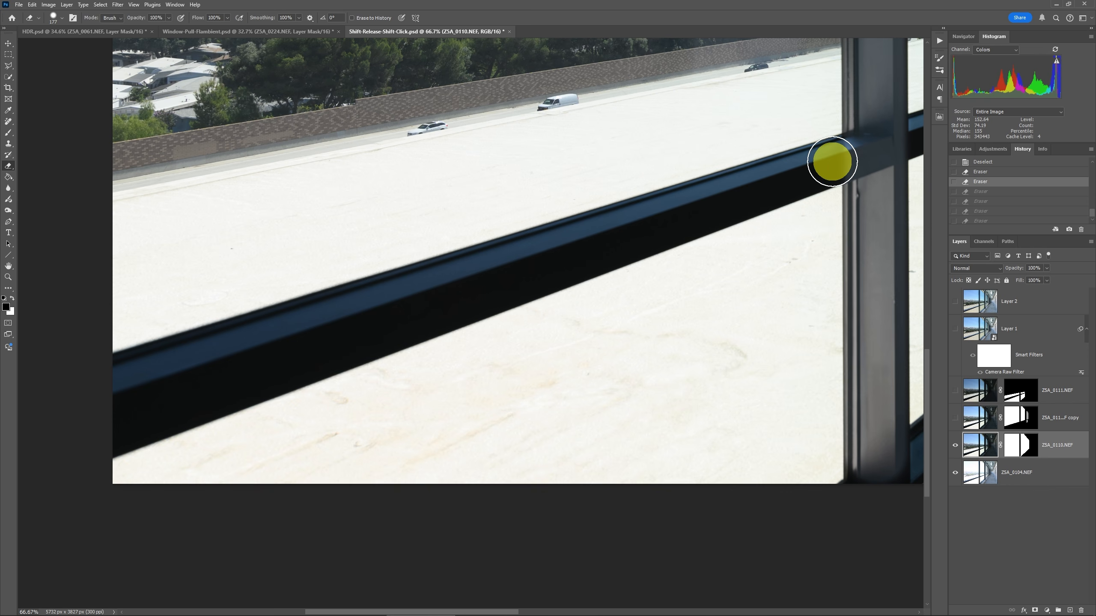
{"action": "right_click", "coordinate": [832, 161], "text": "alt"}
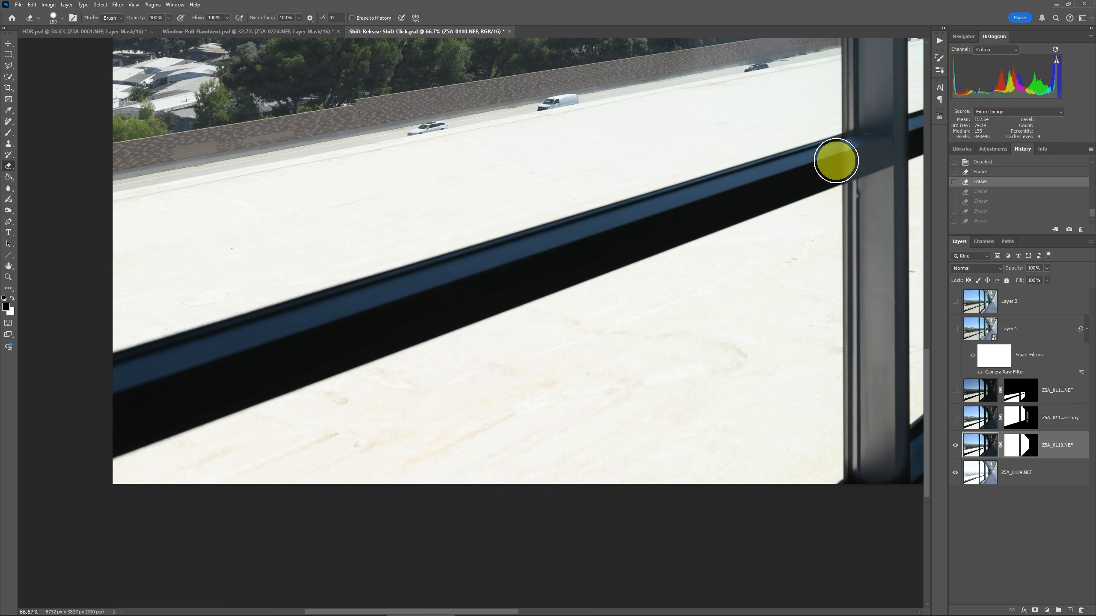
Erase the Z5A_0110.NEF image along the horizontal window rail with parallel straight strokes from the vertical post to the photo's edge
{"action": "left_click", "coordinate": [836, 160]}
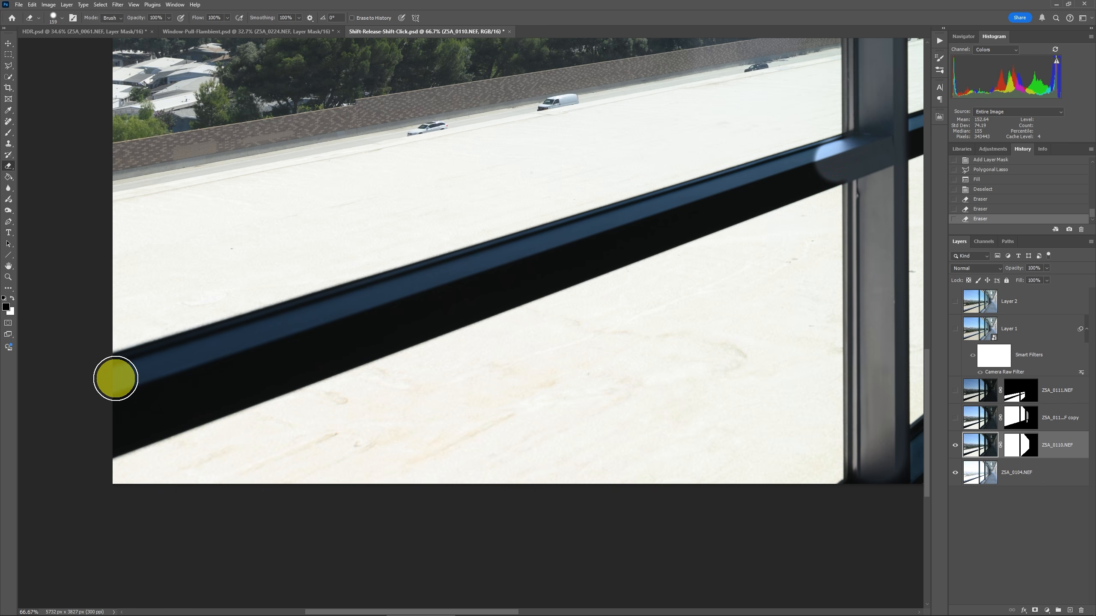
{"action": "left_click", "coordinate": [115, 378], "text": "shift"}
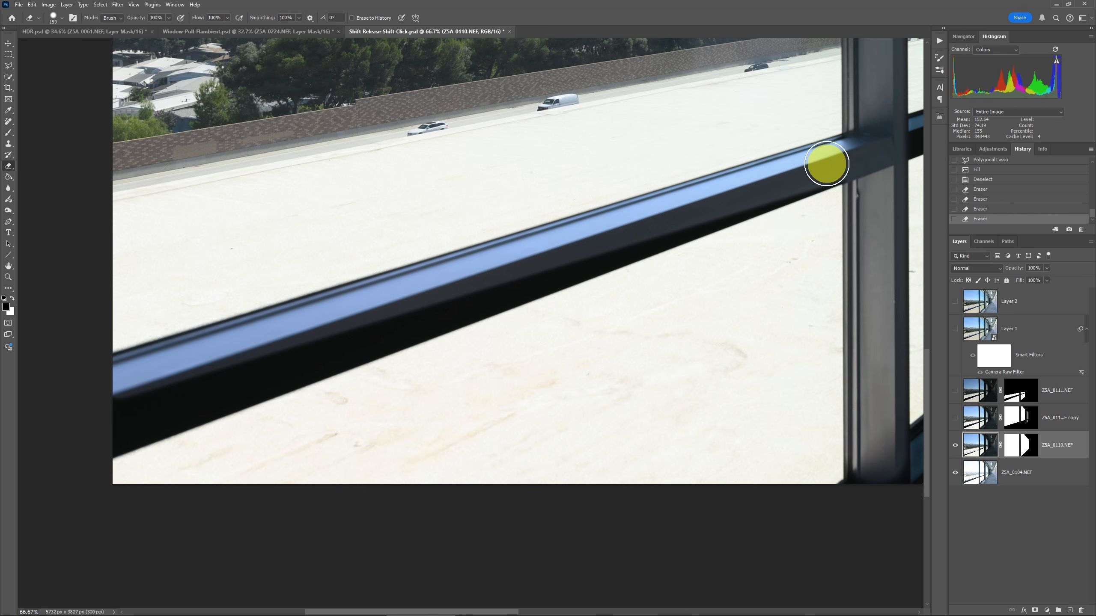
{"action": "left_click", "coordinate": [825, 162]}
{"action": "left_click", "coordinate": [112, 410], "text": "shift"}
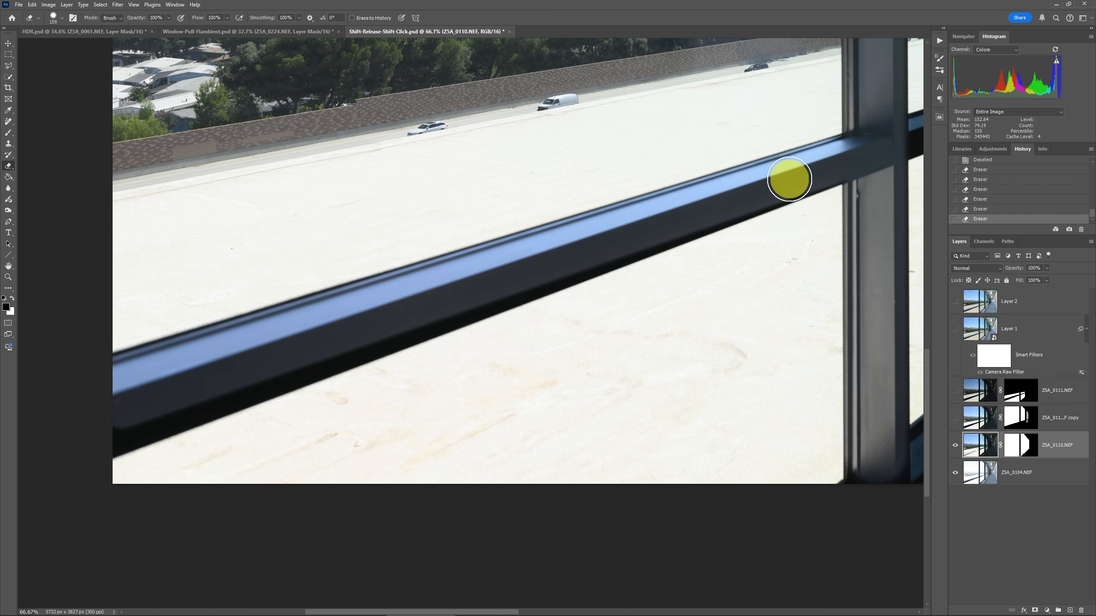
{"action": "left_click", "coordinate": [789, 178]}
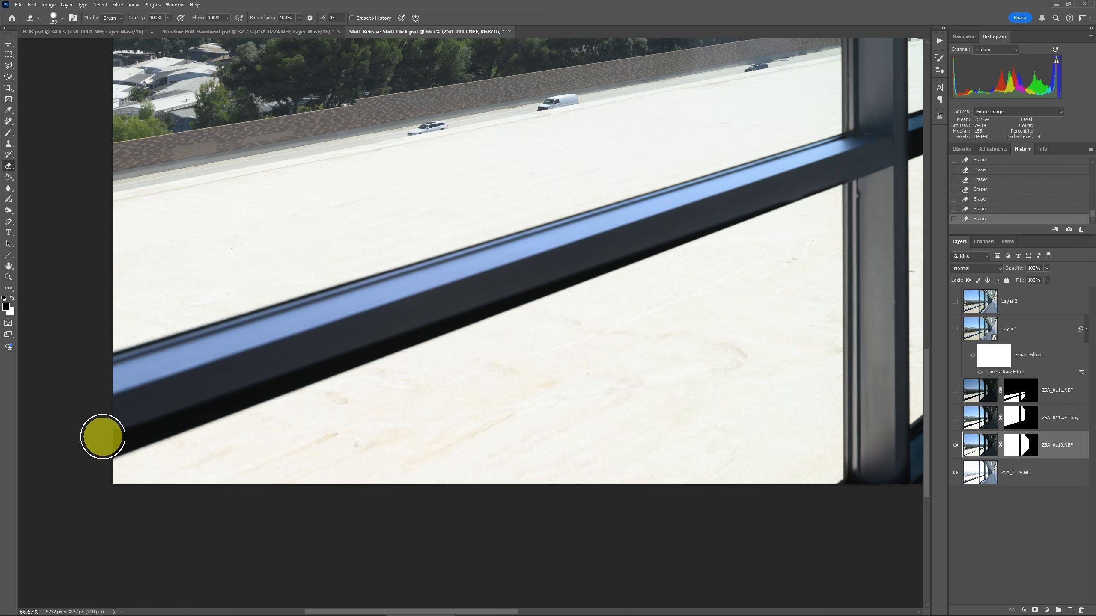
{"action": "left_click", "coordinate": [103, 436], "text": "shift"}
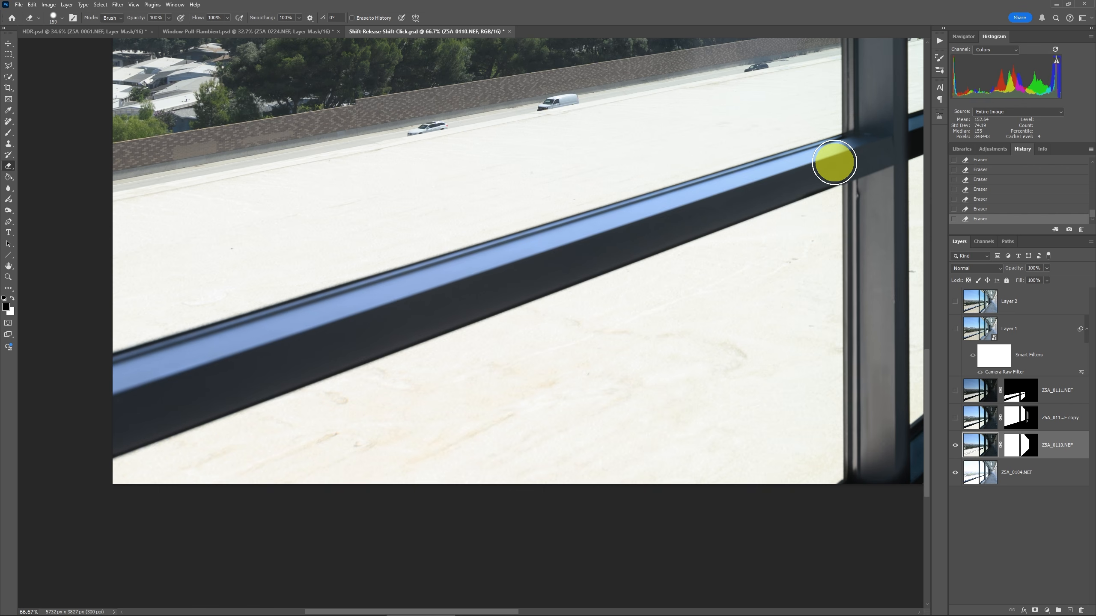
Clear the remaining dark areas along the rail's lower side and upper edge with further straight eraser strokes
{"action": "left_click", "coordinate": [834, 163]}
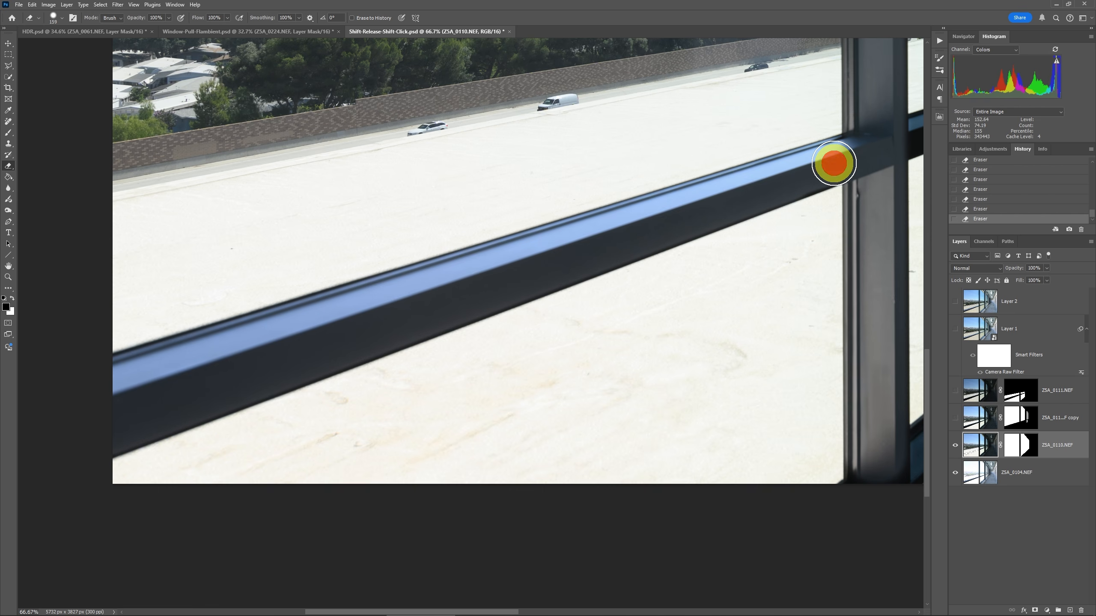
{"action": "left_click", "coordinate": [100, 440], "text": "shift"}
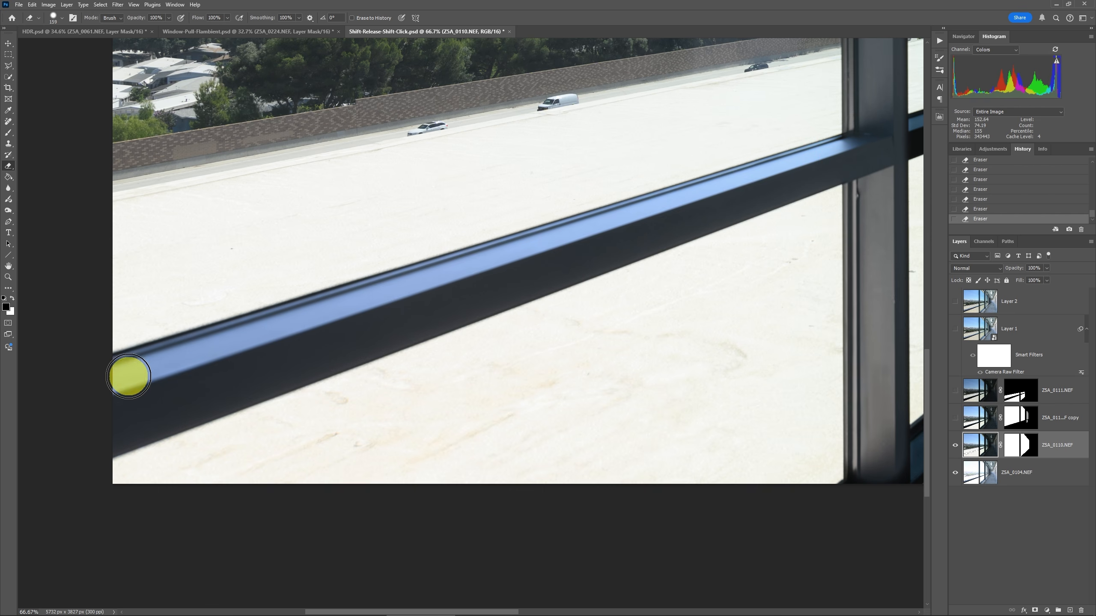
{"action": "left_click", "coordinate": [122, 371]}
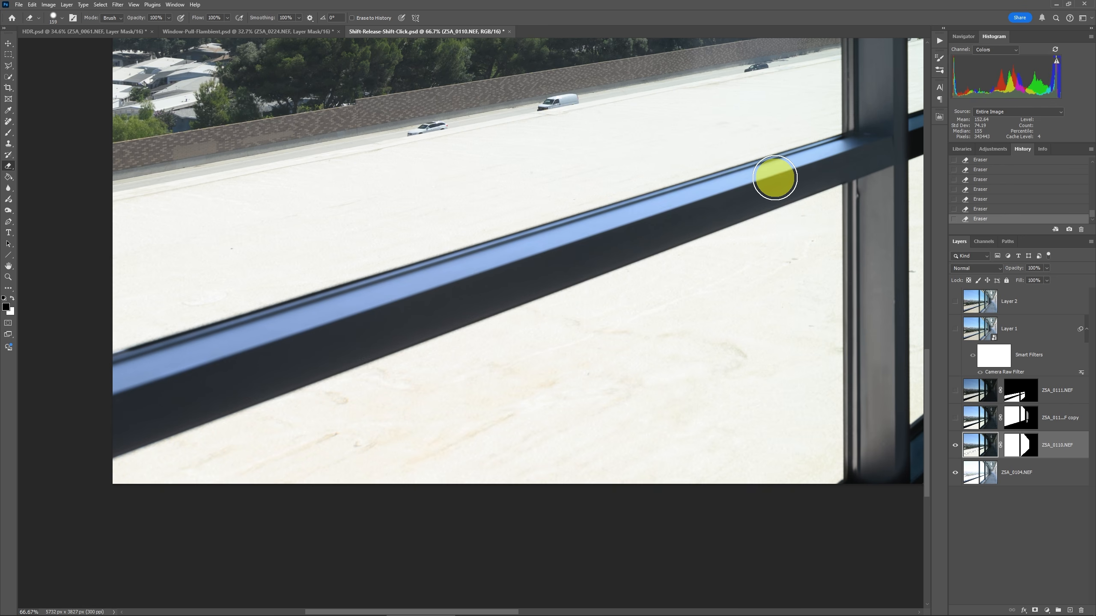
{"action": "left_click", "coordinate": [775, 178], "text": "shift"}
{"action": "left_click", "coordinate": [850, 154], "text": "shift"}
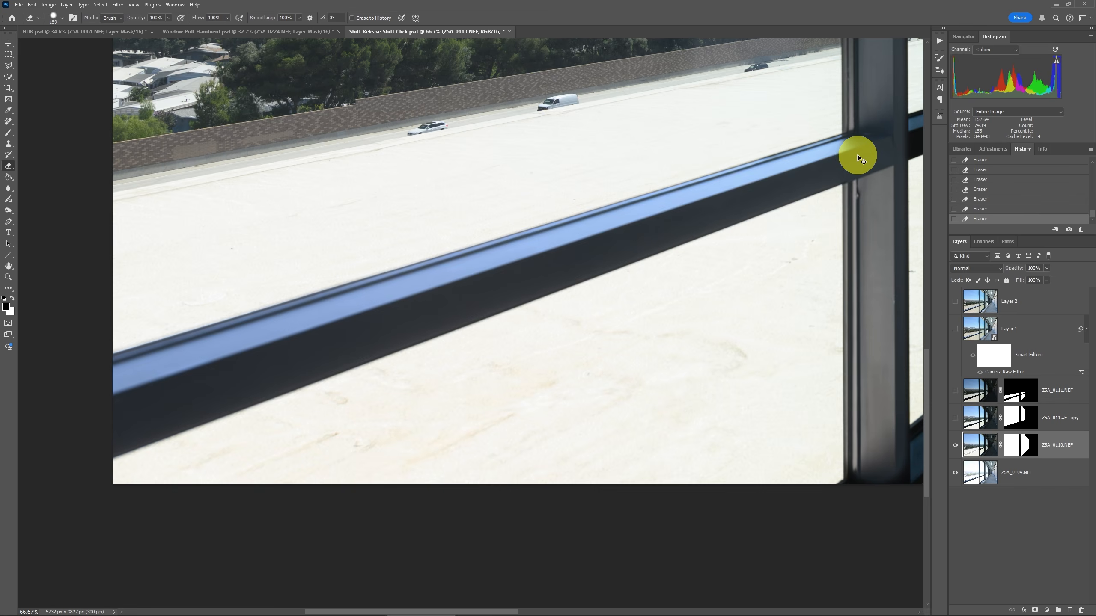
{"action": "key", "text": "ctrl+0"}
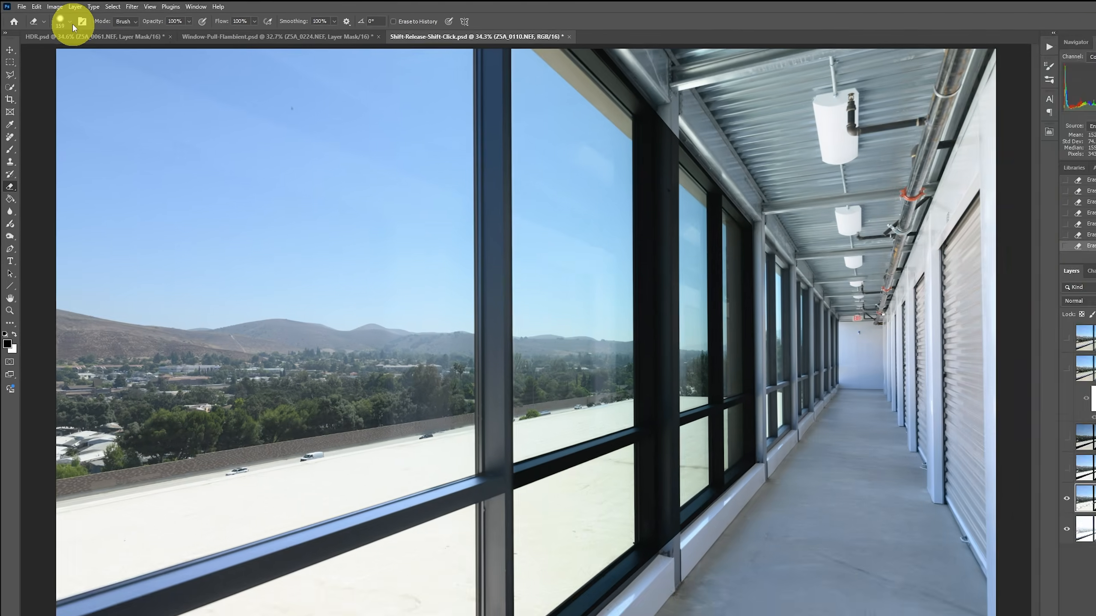
Set the eraser brush's hardness to 0%
{"action": "left_click", "coordinate": [60, 17]}
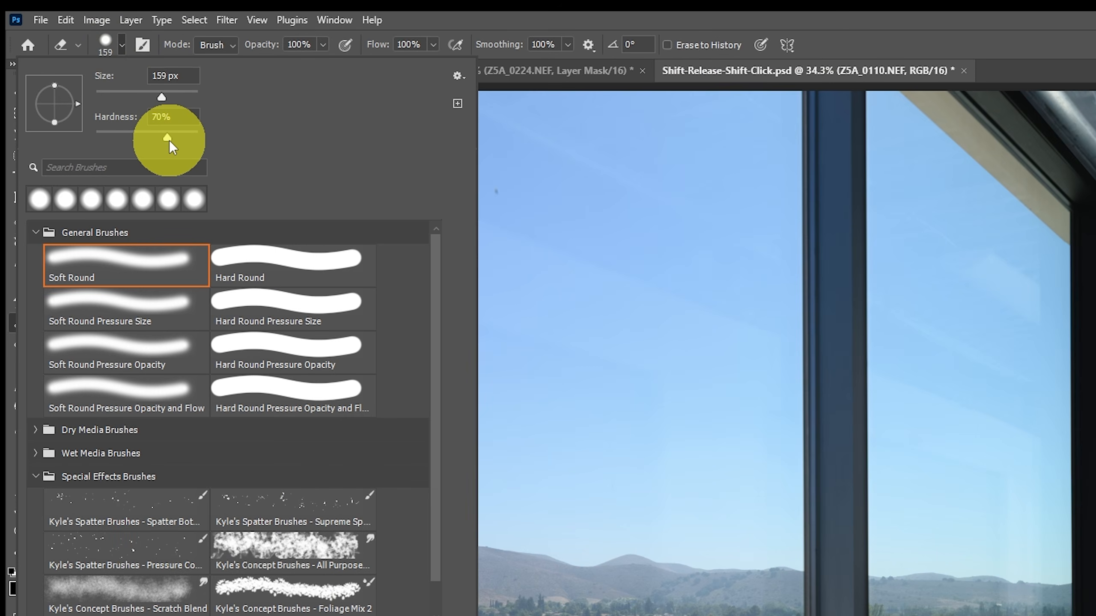
{"action": "left_click_drag", "start_coordinate": [168, 139], "coordinate": [77, 135]}
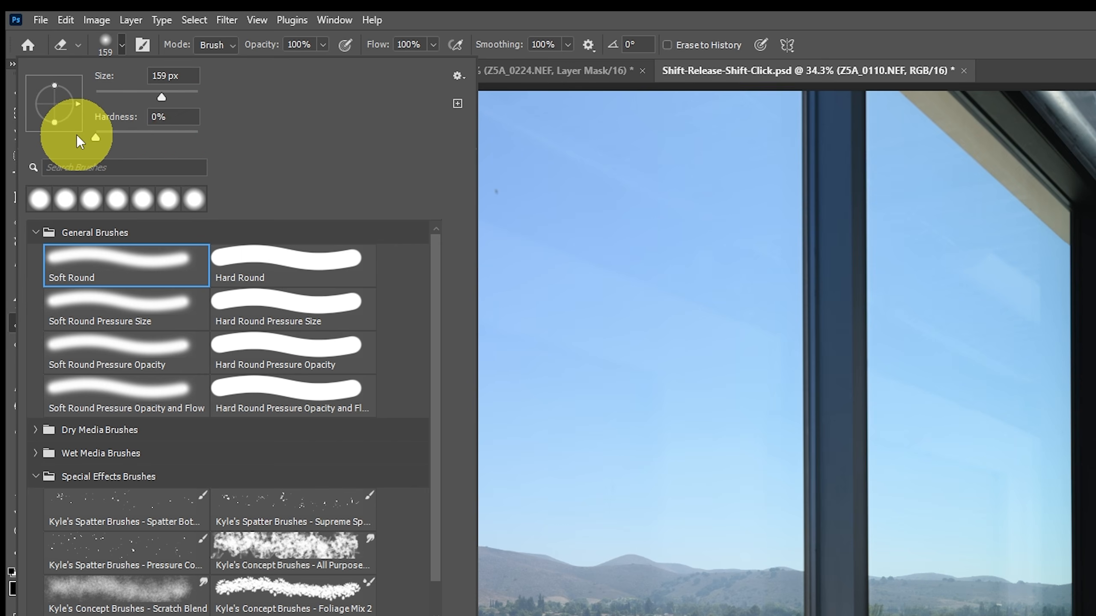
{"action": "left_click", "coordinate": [984, 28]}
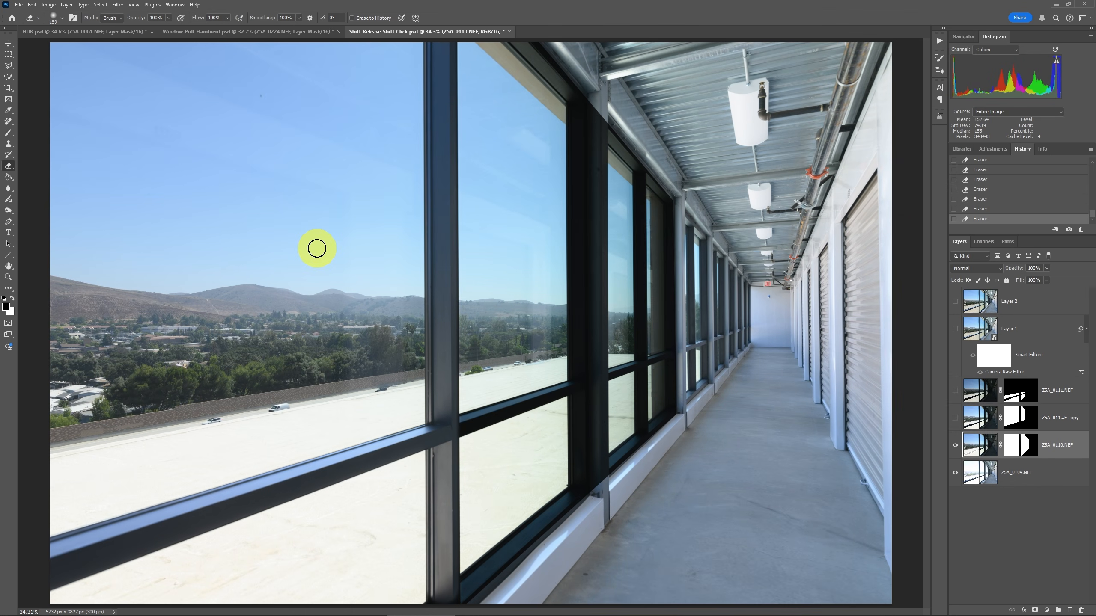
Enlarge the soft eraser brush to 1400 px over the window view
{"action": "key", "text": "bracketright"}
{"action": "key", "text": "bracketright"}
{"action": "key", "text": "bracketright"}
{"action": "key", "text": "bracketright"}
{"action": "key", "text": "bracketright"}
{"action": "key", "text": "bracketright"}
{"action": "key", "text": "bracketright"}
{"action": "key", "text": "bracketright"}
{"action": "key", "text": "bracketright"}
{"action": "key", "text": "bracketright"}
{"action": "key", "text": "bracketright"}
{"action": "key", "text": "bracketright"}
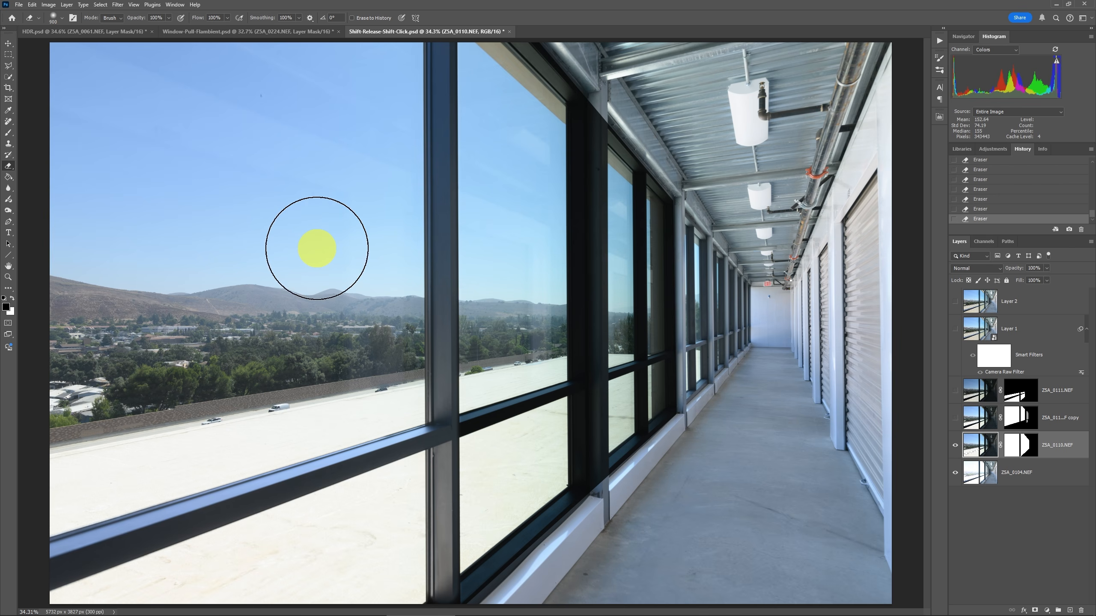
{"action": "key", "text": "bracketright"}
{"action": "key", "text": "bracketright"}
{"action": "key", "text": "bracketright"}
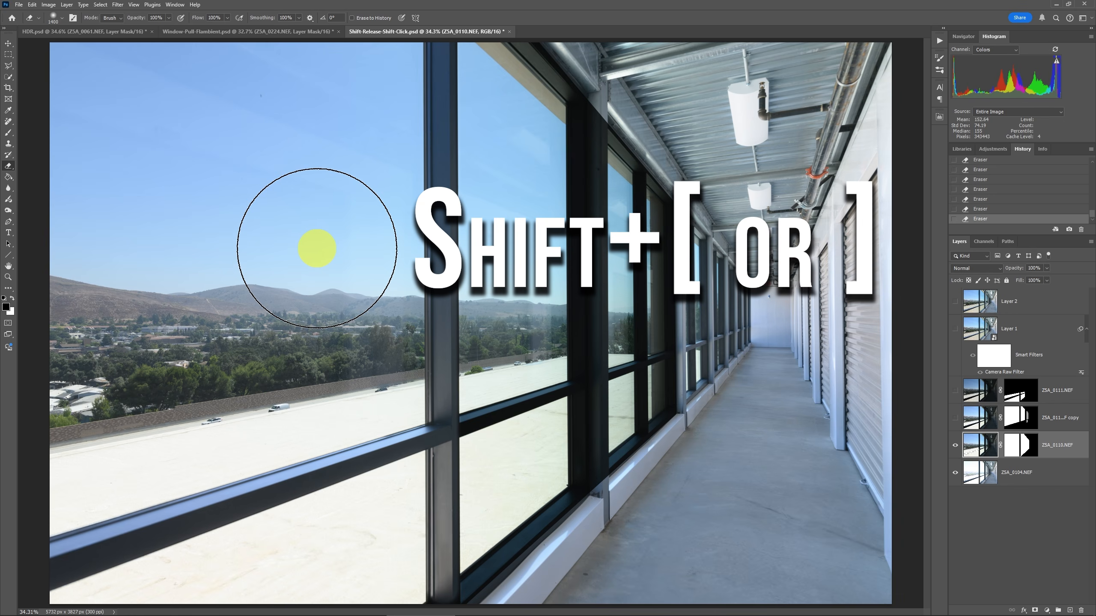
Raise the eraser's hardness in increments, lower it back to 0%, and check it in the brush settings
{"action": "key", "text": "shift+bracketright"}
{"action": "key", "text": "shift+bracketright"}
{"action": "key", "text": "shift+bracketleft"}
{"action": "key", "text": "shift+bracketleft"}
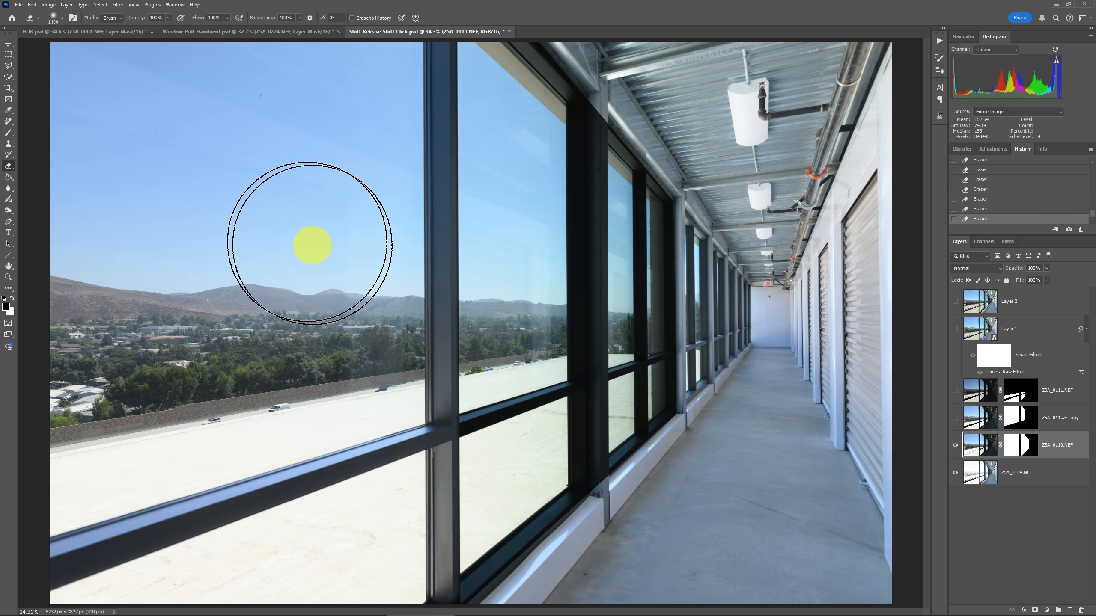
{"action": "left_click", "coordinate": [62, 18]}
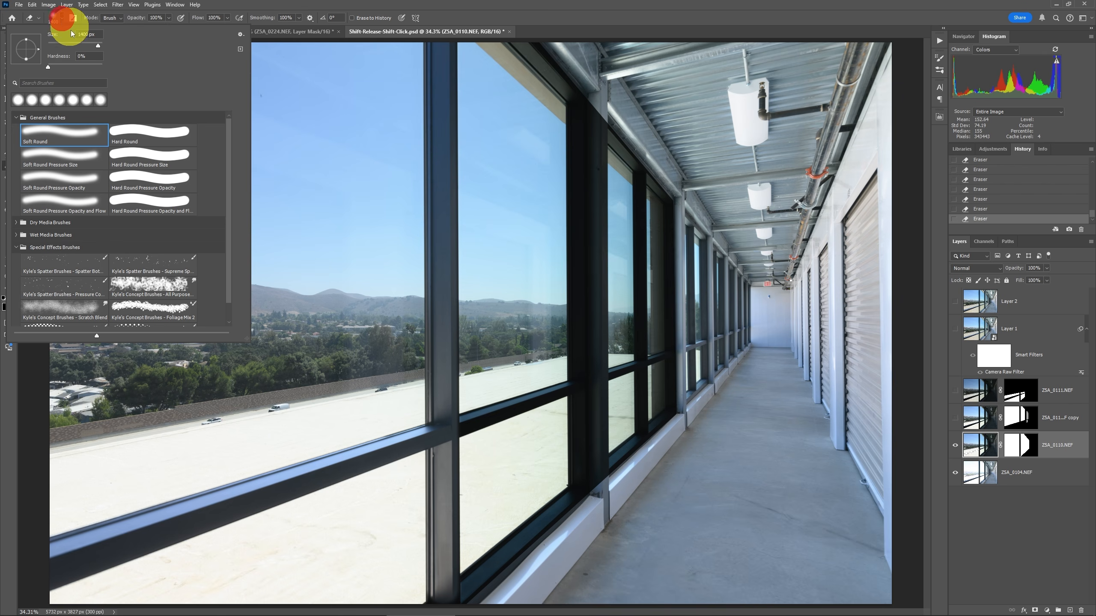
{"action": "left_click", "coordinate": [571, 9]}
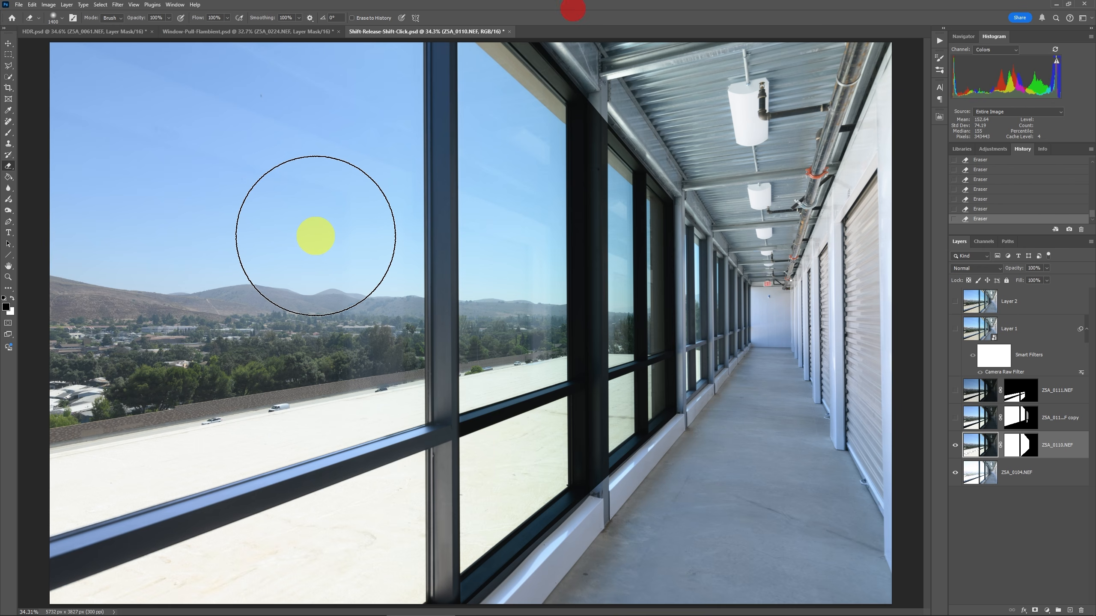
Raise the eraser's hardness to 100%, check it in the brush settings, and return it to 0%
{"action": "key", "text": "bracketright"}
{"action": "key", "text": "bracketright"}
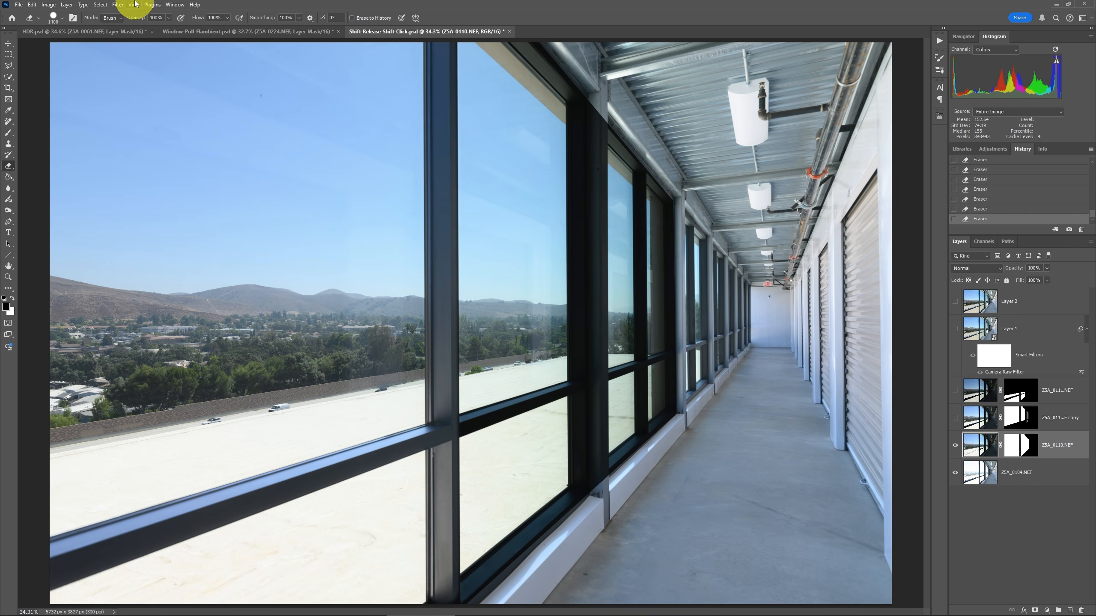
{"action": "left_click", "coordinate": [63, 22]}
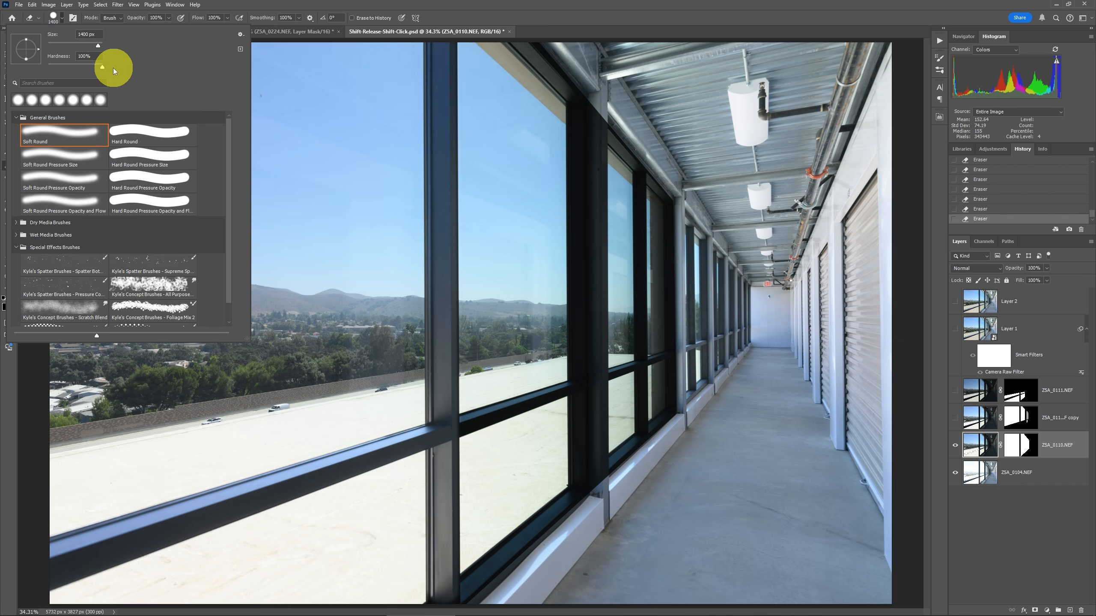
{"action": "left_click_drag", "start_coordinate": [101, 68], "coordinate": [43, 67]}
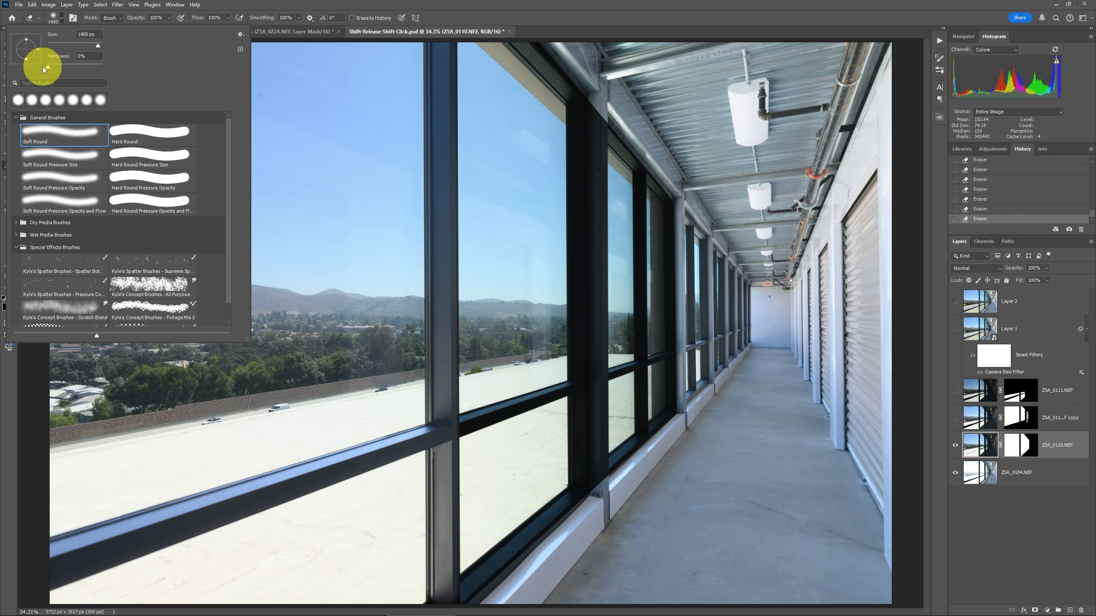
{"action": "left_click", "coordinate": [484, 17]}
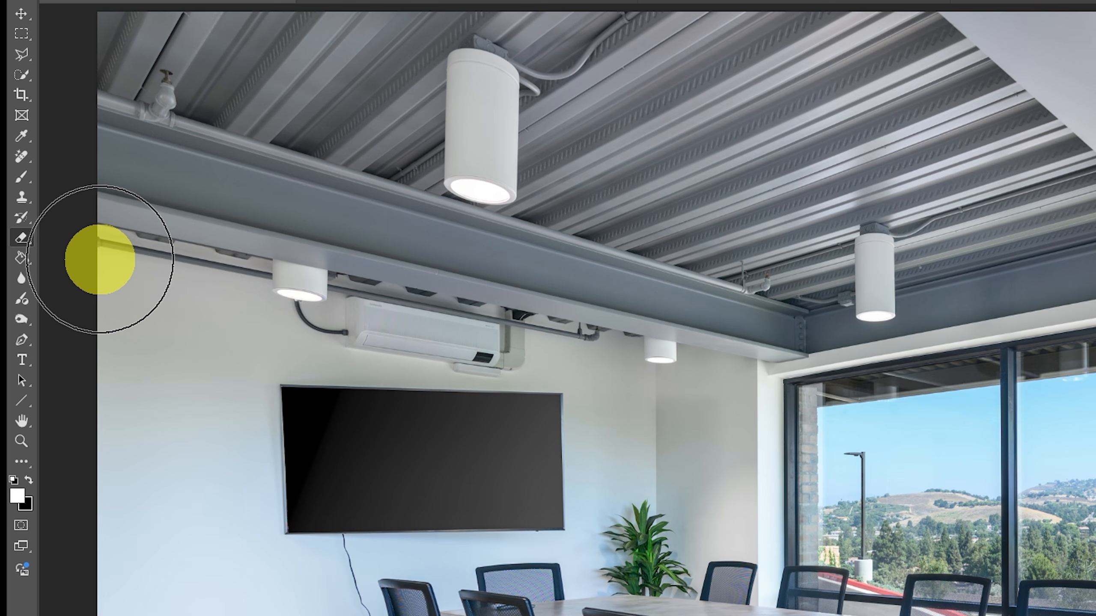
Examine which tools are grouped with the Eraser and which are grouped with the Remove Tool
{"action": "right_click", "coordinate": [18, 240]}
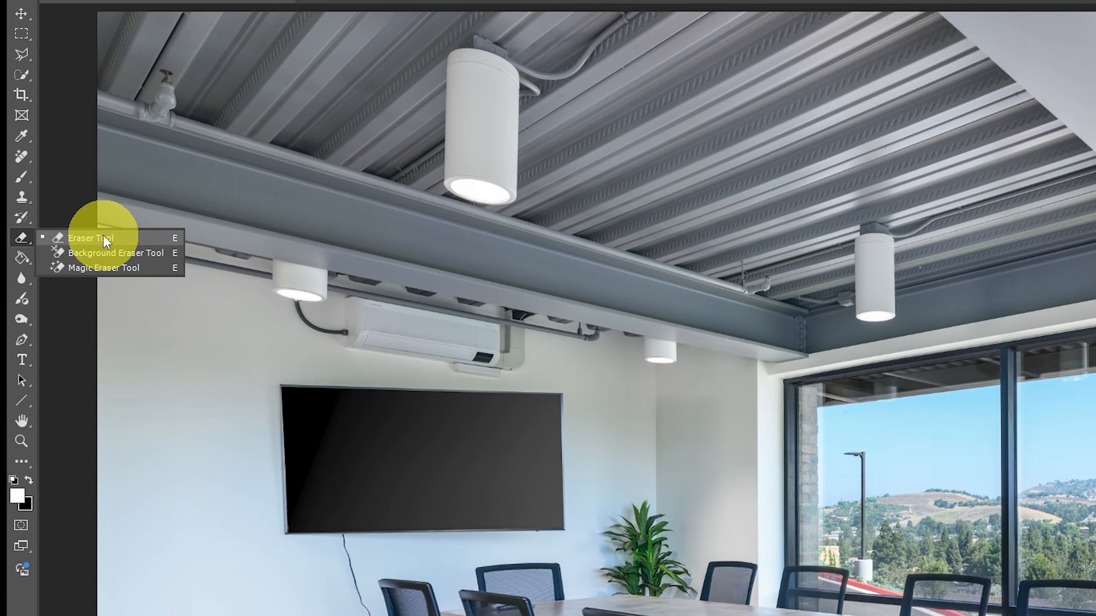
{"action": "right_click", "coordinate": [24, 155]}
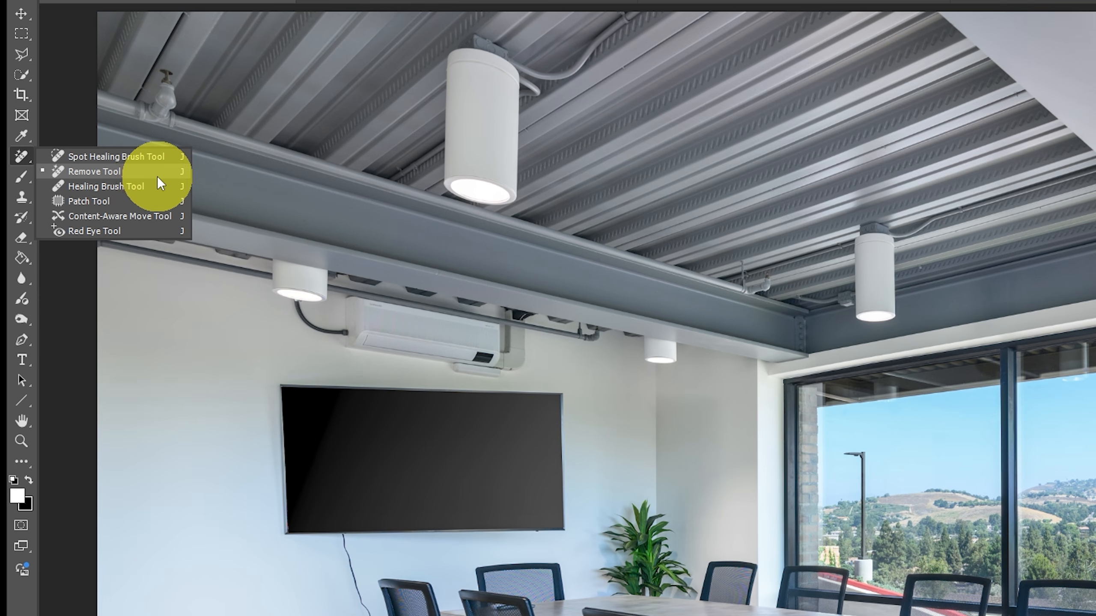
{"action": "left_click", "coordinate": [23, 157]}
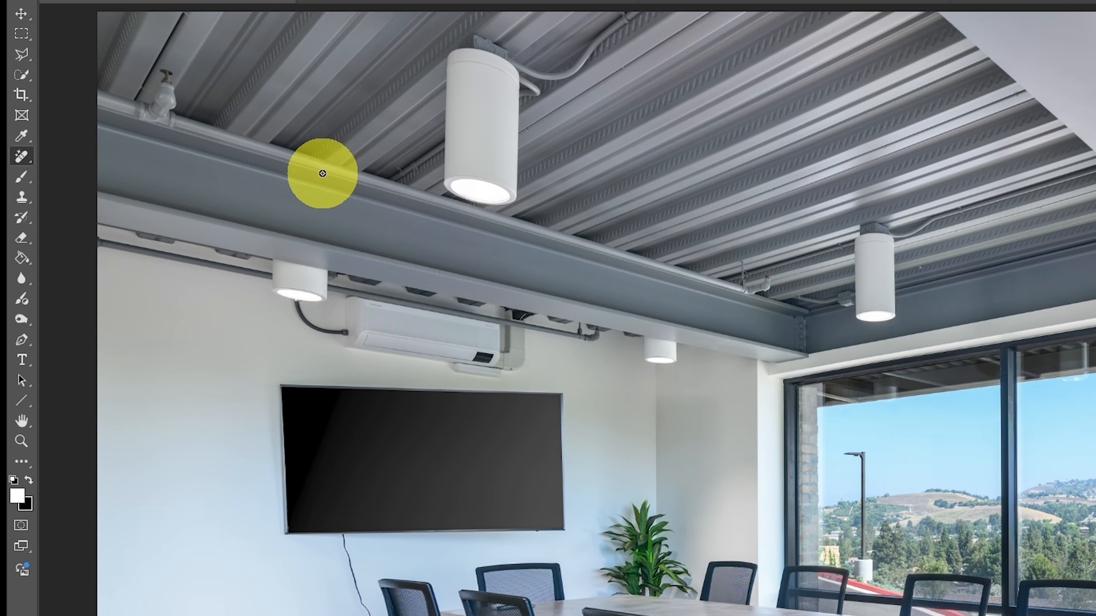
Cycle through the tools in the healing group and select the Healing Brush Tool
{"action": "key", "text": "shift+j"}
{"action": "key", "text": "shift+j"}
{"action": "key", "text": "shift+j"}
{"action": "key", "text": "shift+j"}
{"action": "key", "text": "shift+j"}
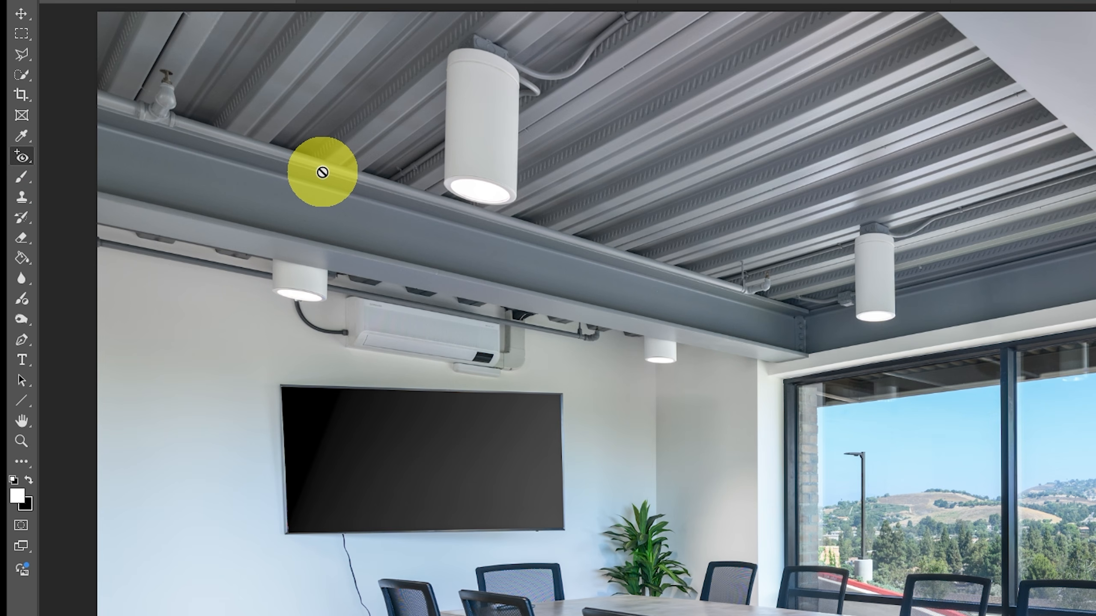
{"action": "key", "text": "shift+j"}
{"action": "left_click", "coordinate": [20, 161]}
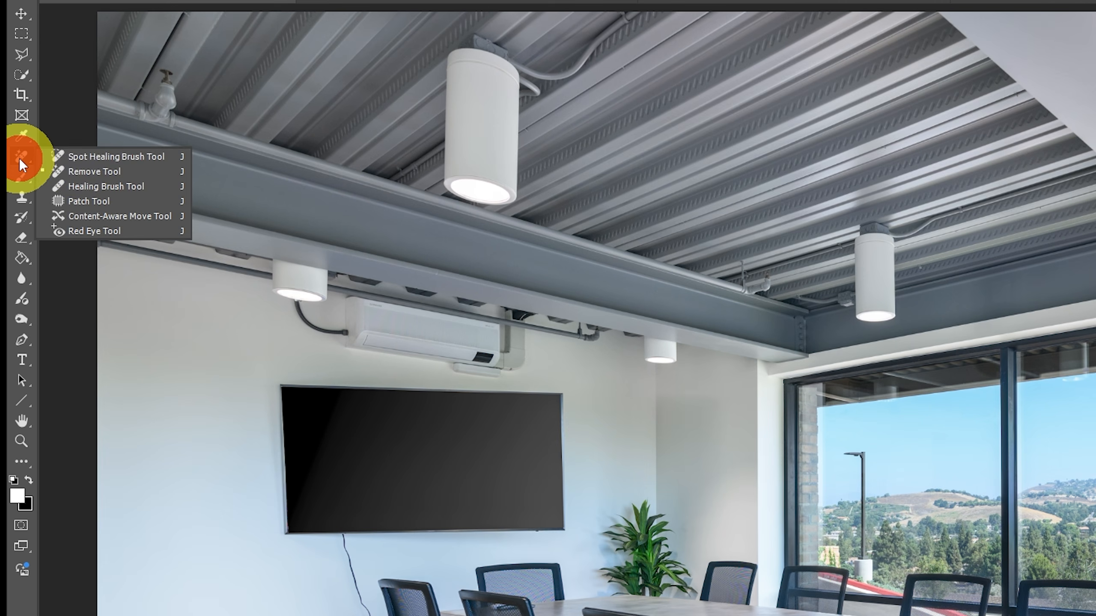
{"action": "left_click", "coordinate": [101, 187]}
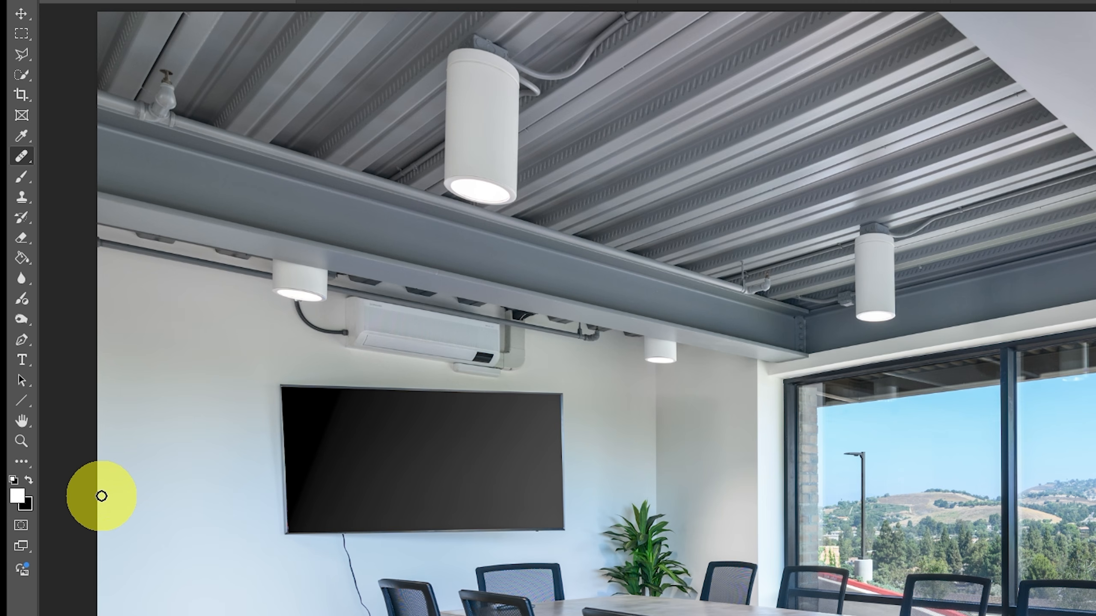
Review the tool groupings and shortcut letters in the toolbar customization settings, and close them without changes
{"action": "left_click", "coordinate": [22, 463]}
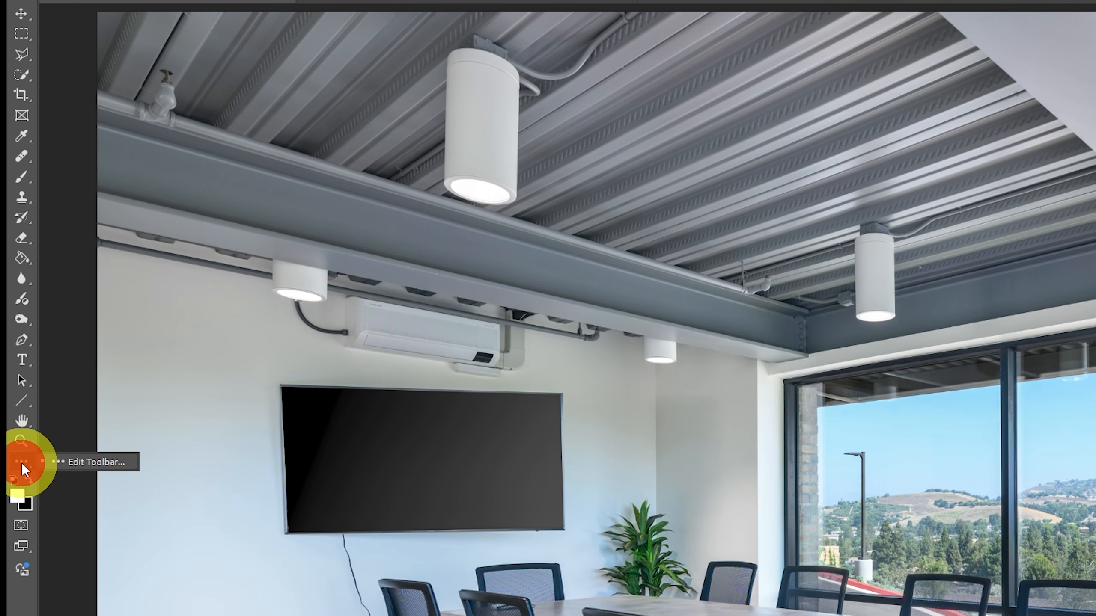
{"action": "left_click", "coordinate": [111, 463]}
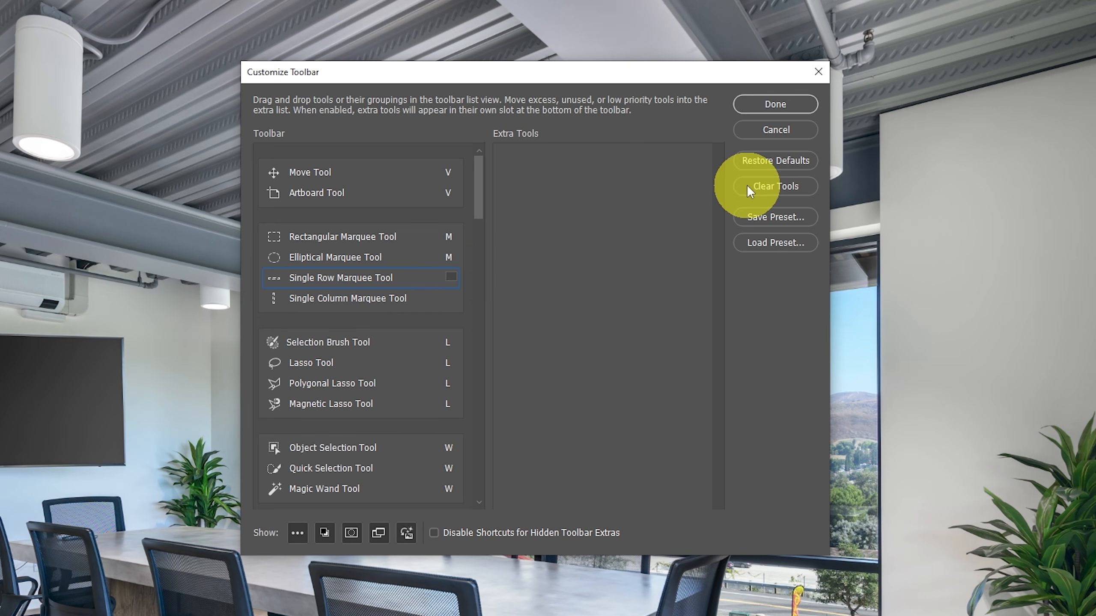
{"action": "left_click", "coordinate": [779, 129]}
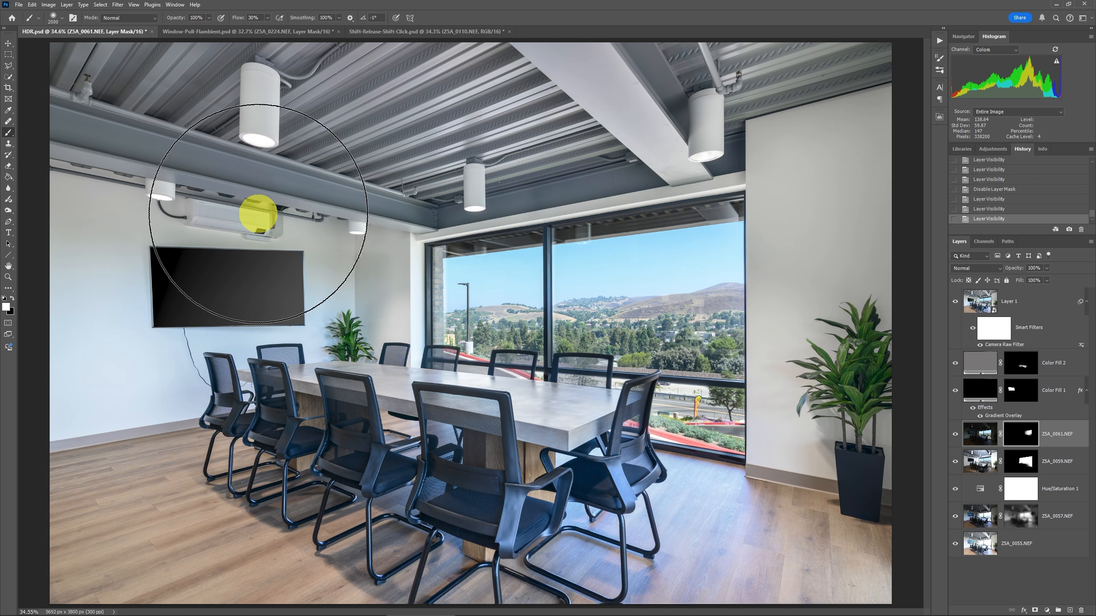
Reduce the size of the 2000 px brush for the Z5A_0061.NEF layer mask in HDR.psd
{"action": "key", "text": "bracketleft"}
{"action": "key", "text": "bracketleft"}
{"action": "key", "text": "bracketleft"}
{"action": "key", "text": "bracketleft"}
{"action": "key", "text": "bracketleft"}
{"action": "key", "text": "bracketleft"}
{"action": "key", "text": "bracketleft"}
{"action": "key", "text": "bracketleft"}
{"action": "key", "text": "bracketleft"}
{"action": "key", "text": "bracketleft"}
{"action": "key", "text": "bracketleft"}
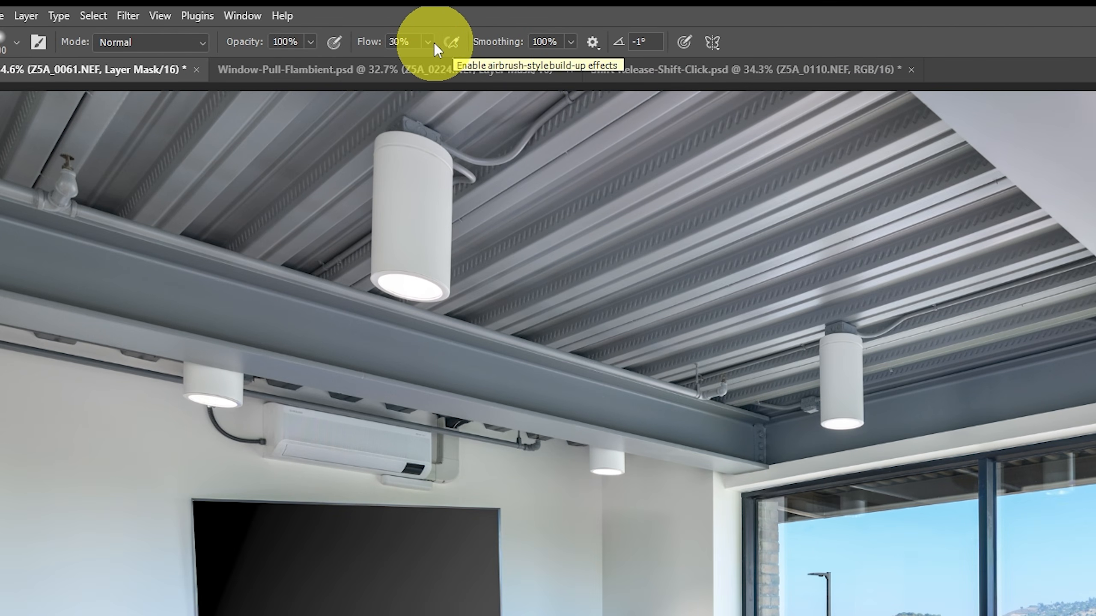
Set the brush's flow to 100%
{"action": "left_click", "coordinate": [409, 40]}
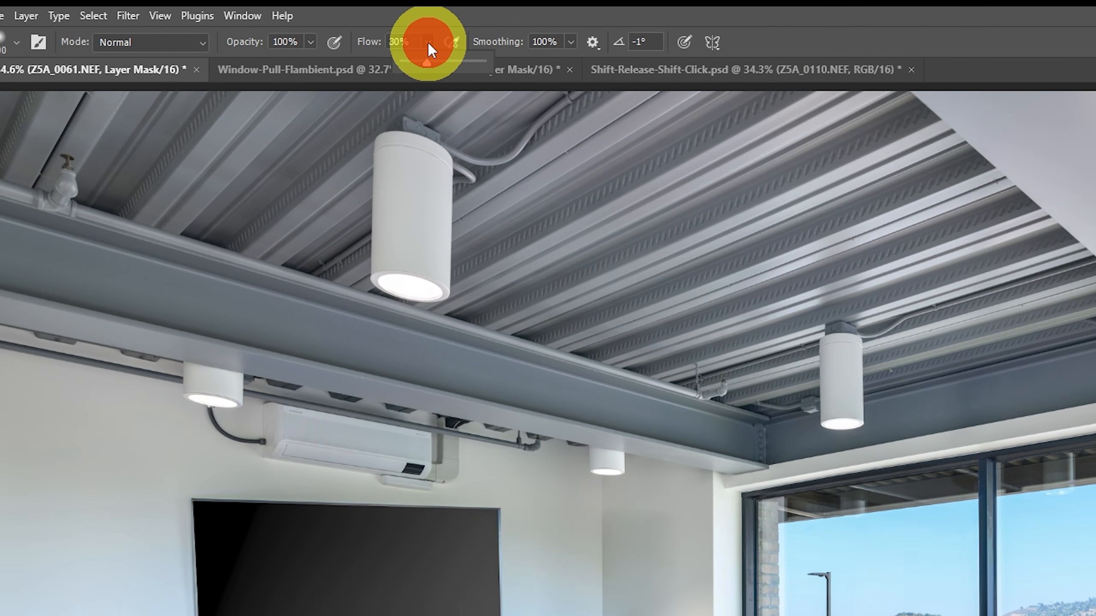
{"action": "left_click", "coordinate": [822, 37]}
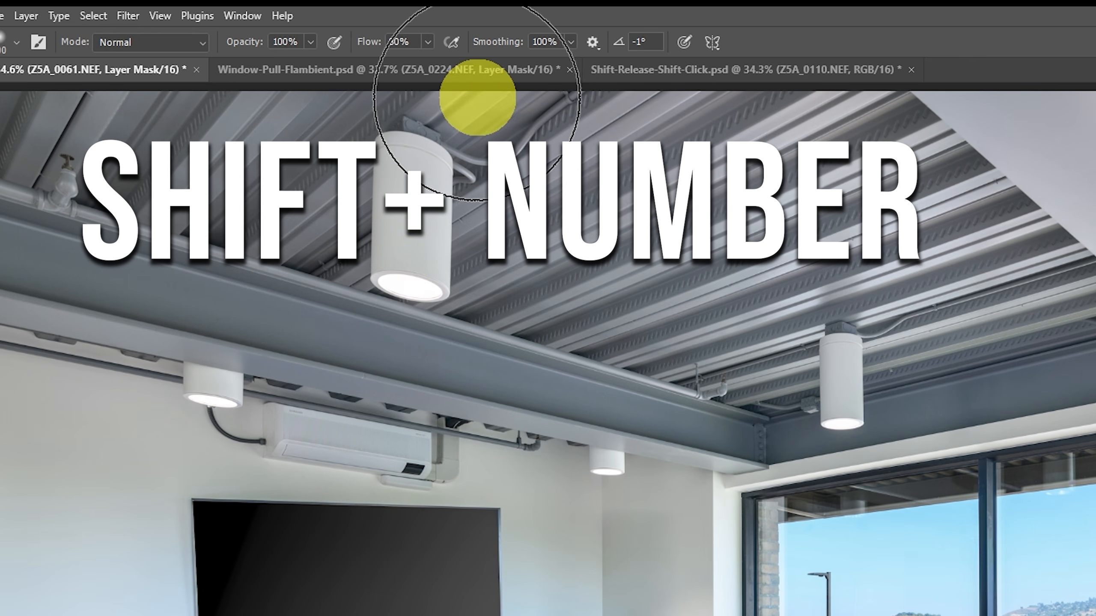
{"action": "key", "text": "shift+0"}
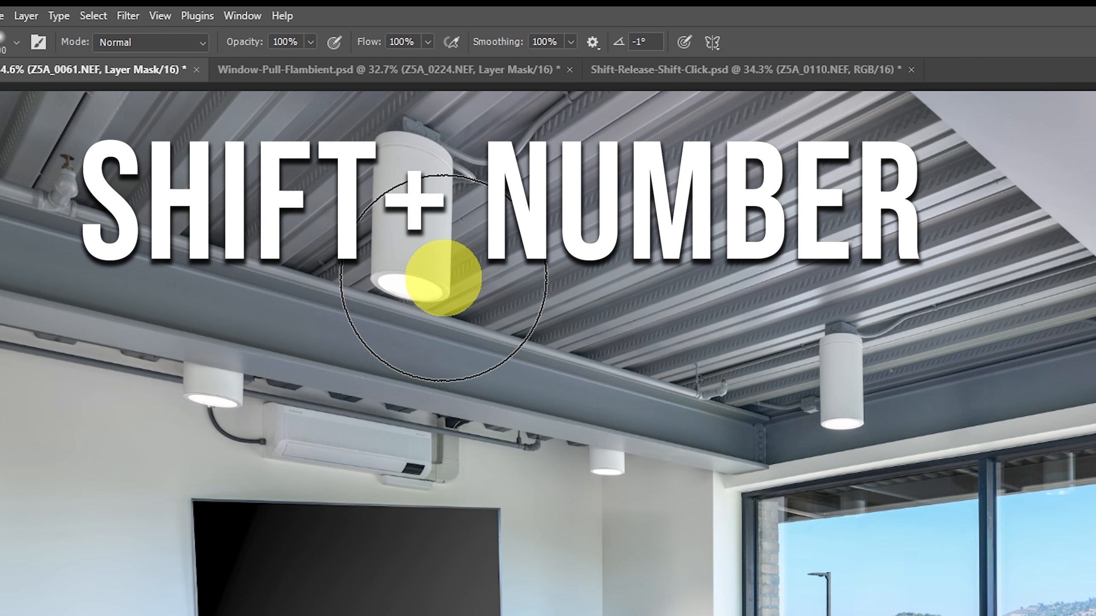
Set the brush's flow to 30%
{"action": "key", "text": "shift+3"}
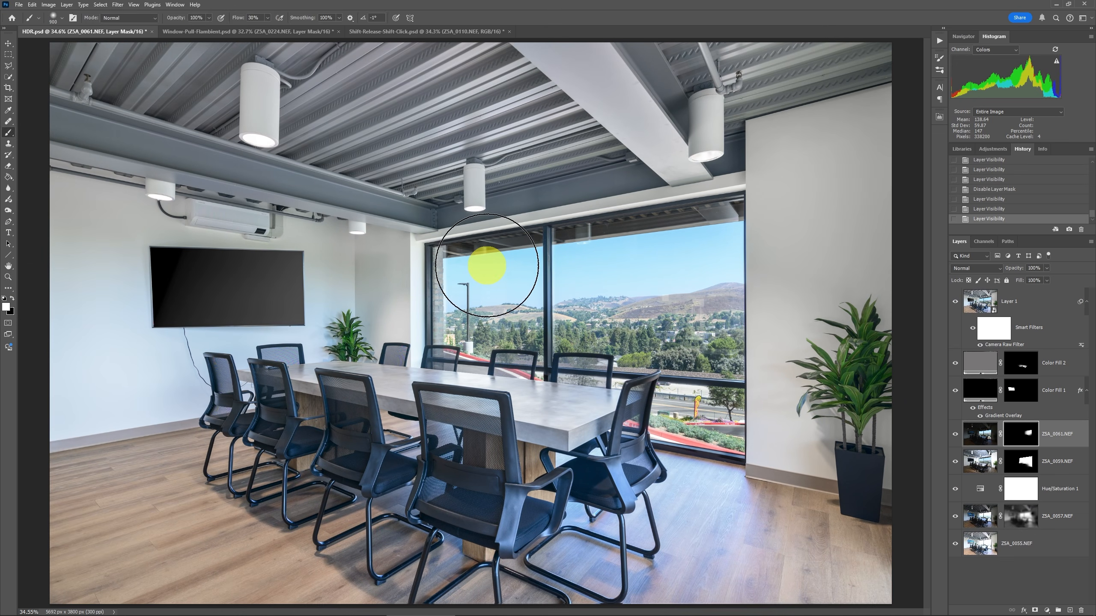
Inspect the window area of HDR.psd by zooming in and panning, and compare the whole-image view with 100% magnification
{"action": "key", "text": "z"}
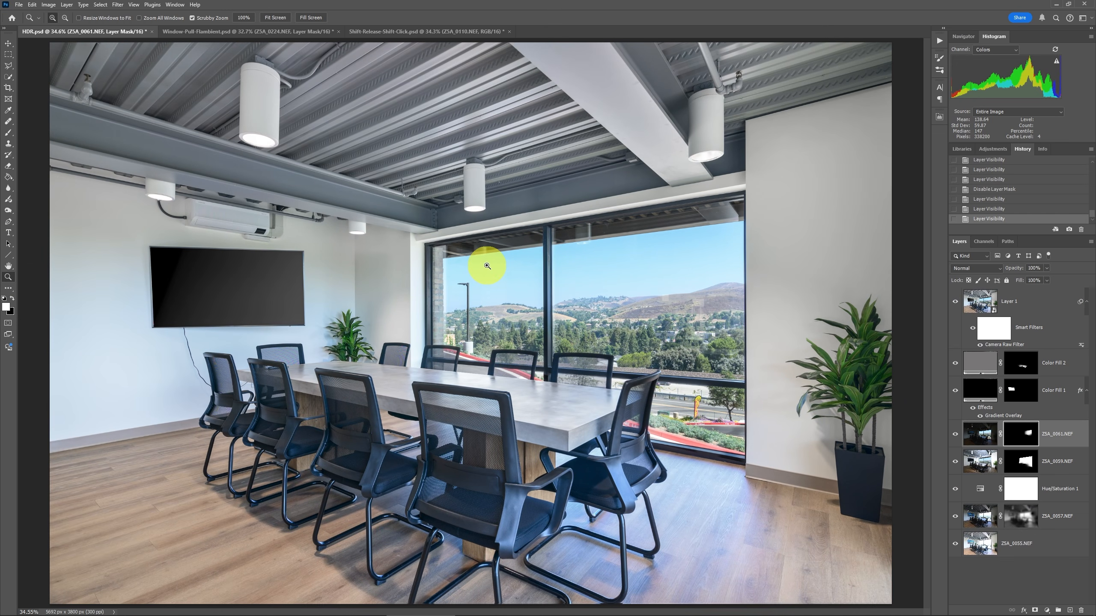
{"action": "left_click", "coordinate": [345, 309]}
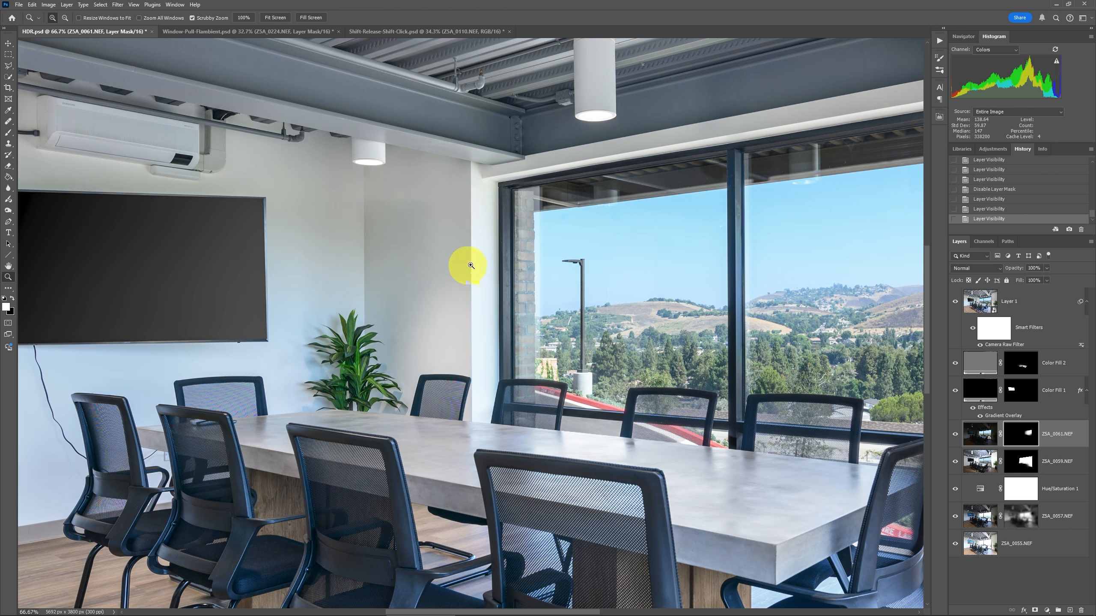
{"action": "key", "text": "b"}
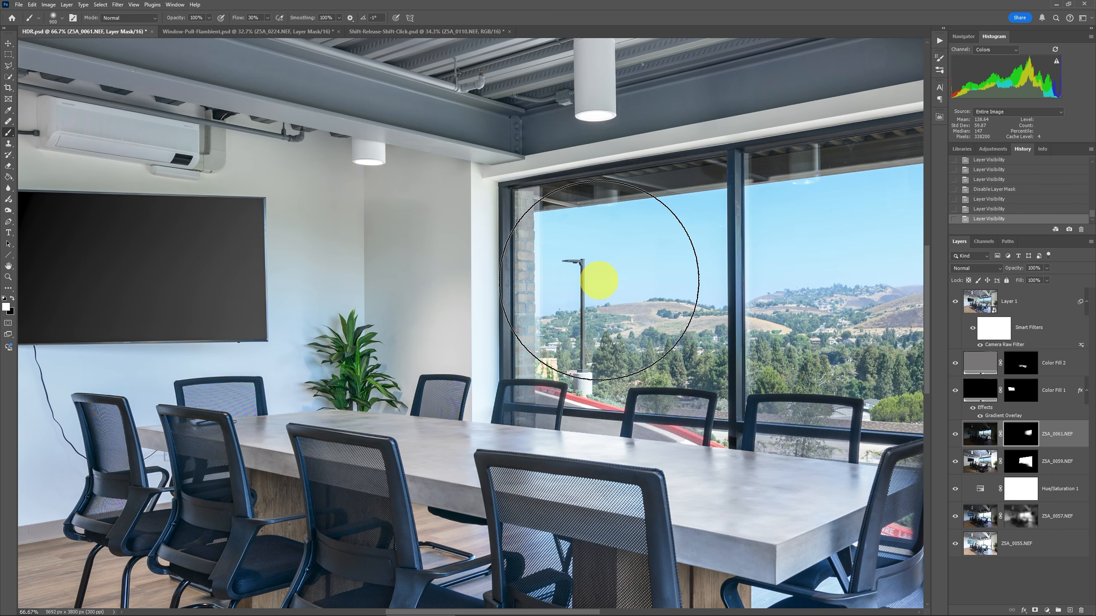
{"action": "key", "text": "space"}
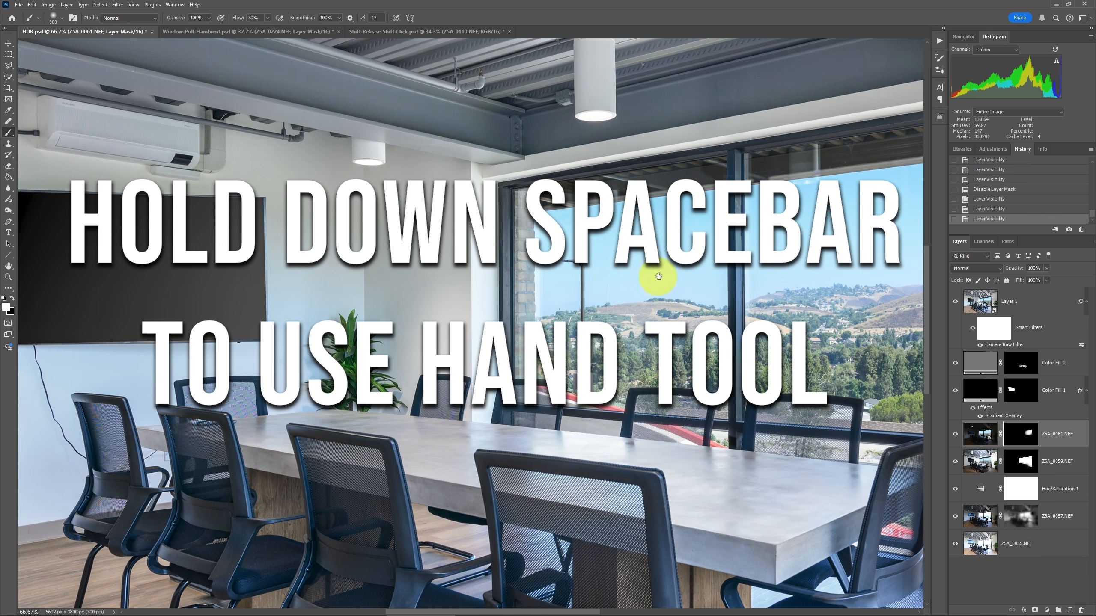
{"action": "mouse_move", "coordinate": [685, 276]}
{"action": "left_mouse_down"}
{"action": "mouse_move", "coordinate": [397, 264]}
{"action": "mouse_move", "coordinate": [587, 338]}
{"action": "mouse_move", "coordinate": [636, 311]}
{"action": "mouse_move", "coordinate": [570, 367]}
{"action": "mouse_move", "coordinate": [544, 294]}
{"action": "mouse_move", "coordinate": [498, 330]}
{"action": "left_mouse_up"}
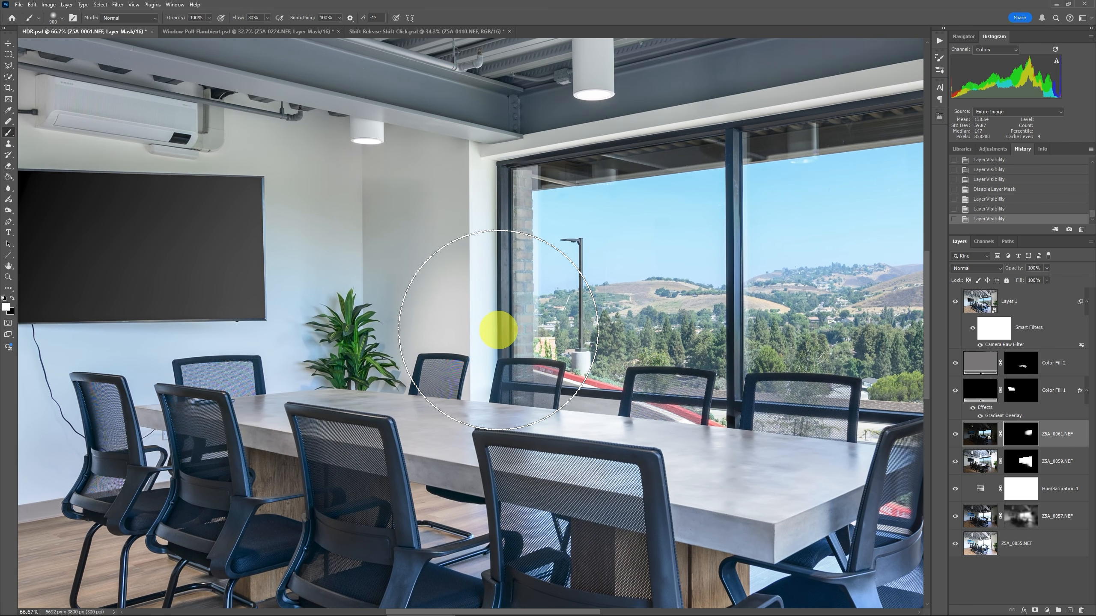
{"action": "key", "text": "ctrl+plus"}
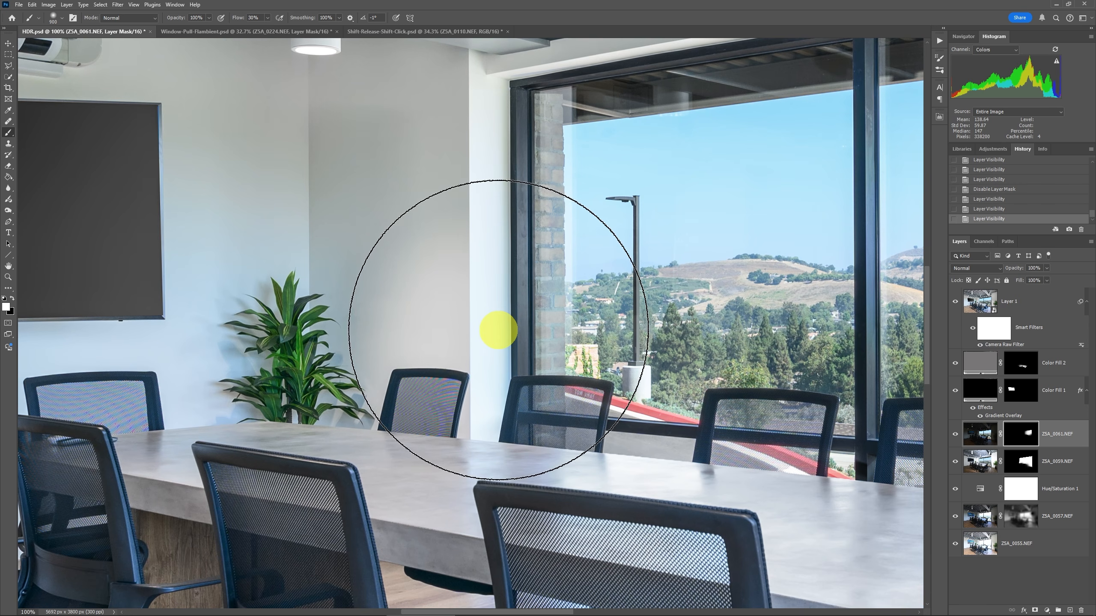
{"action": "left_click_drag", "start_coordinate": [404, 303], "coordinate": [761, 295]}
{"action": "left_click_drag", "start_coordinate": [552, 295], "coordinate": [452, 309]}
{"action": "left_click_drag", "start_coordinate": [796, 307], "coordinate": [401, 294]}
{"action": "left_click_drag", "start_coordinate": [585, 289], "coordinate": [539, 305]}
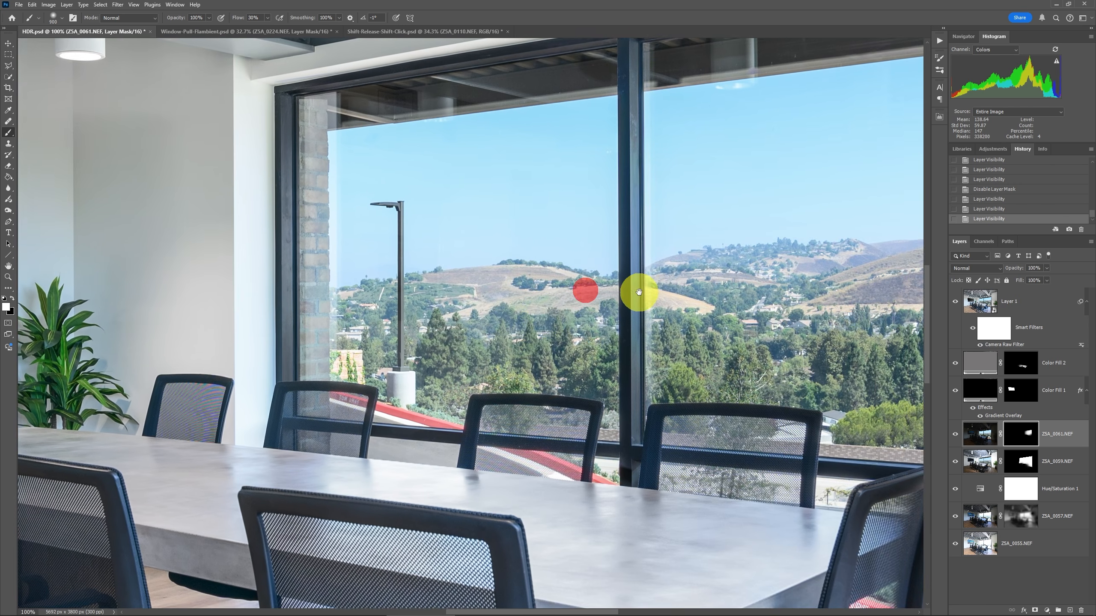
{"action": "left_click_drag", "start_coordinate": [638, 291], "coordinate": [575, 331]}
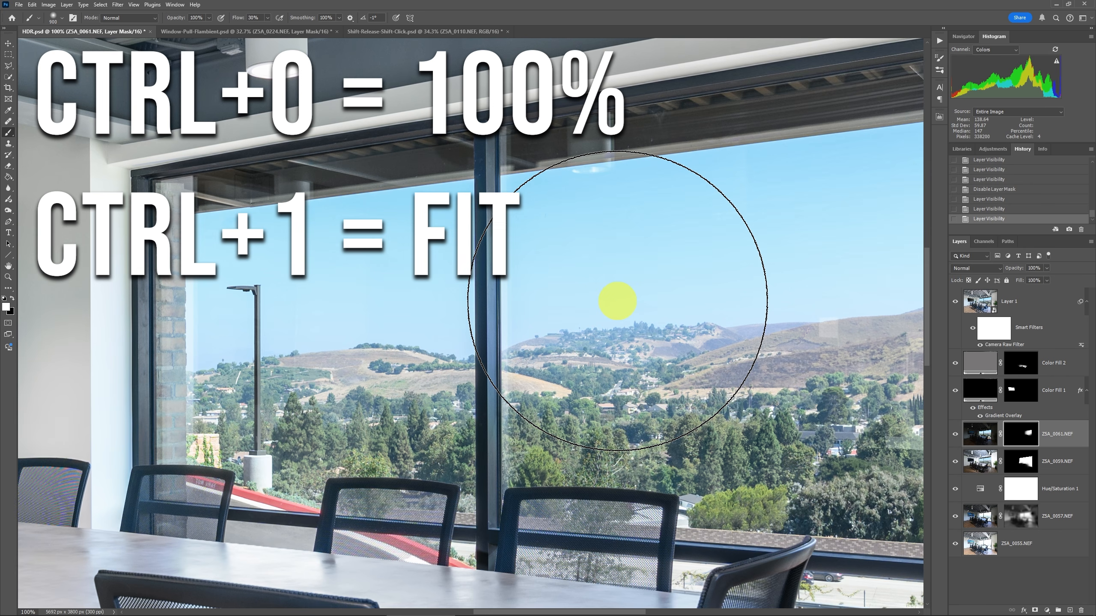
{"action": "key", "text": "ctrl+1"}
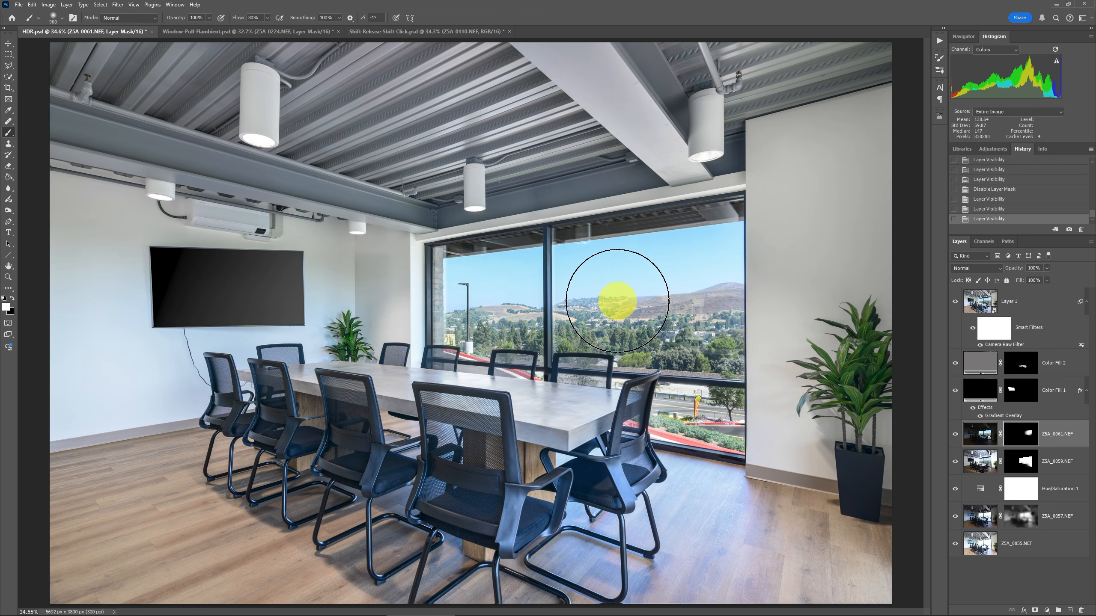
{"action": "key", "text": "ctrl+0"}
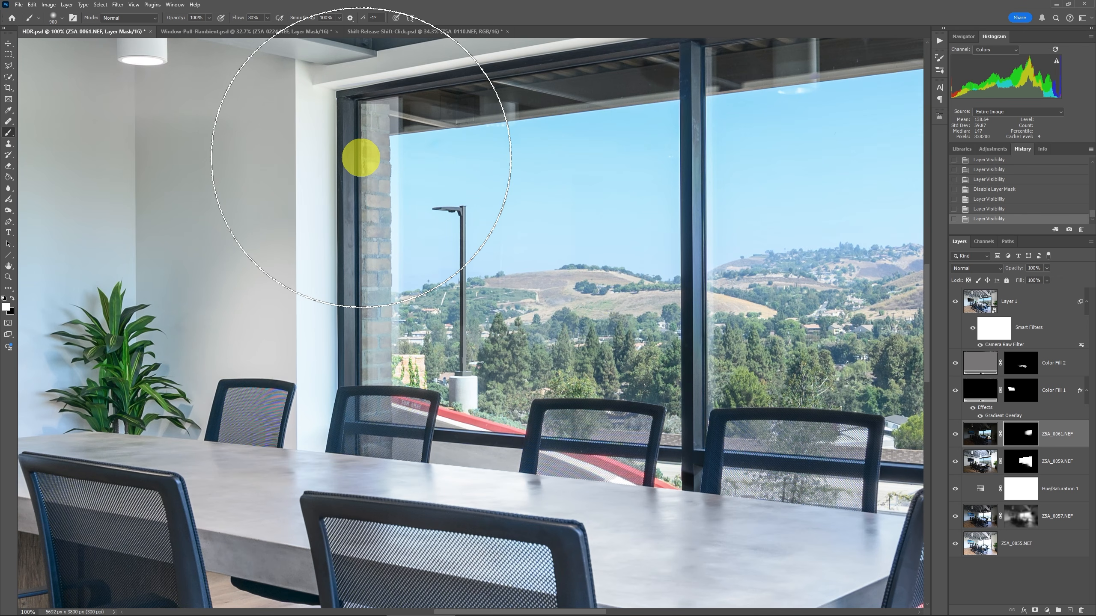
Reduce the brush size to 175 px
{"action": "key", "text": "bracketleft"}
{"action": "key", "text": "bracketleft"}
{"action": "key", "text": "bracketleft"}
{"action": "key", "text": "bracketleft"}
{"action": "key", "text": "bracketleft"}
{"action": "key", "text": "bracketleft"}
{"action": "key", "text": "bracketleft"}
{"action": "key", "text": "bracketleft"}
{"action": "key", "text": "bracketleft"}
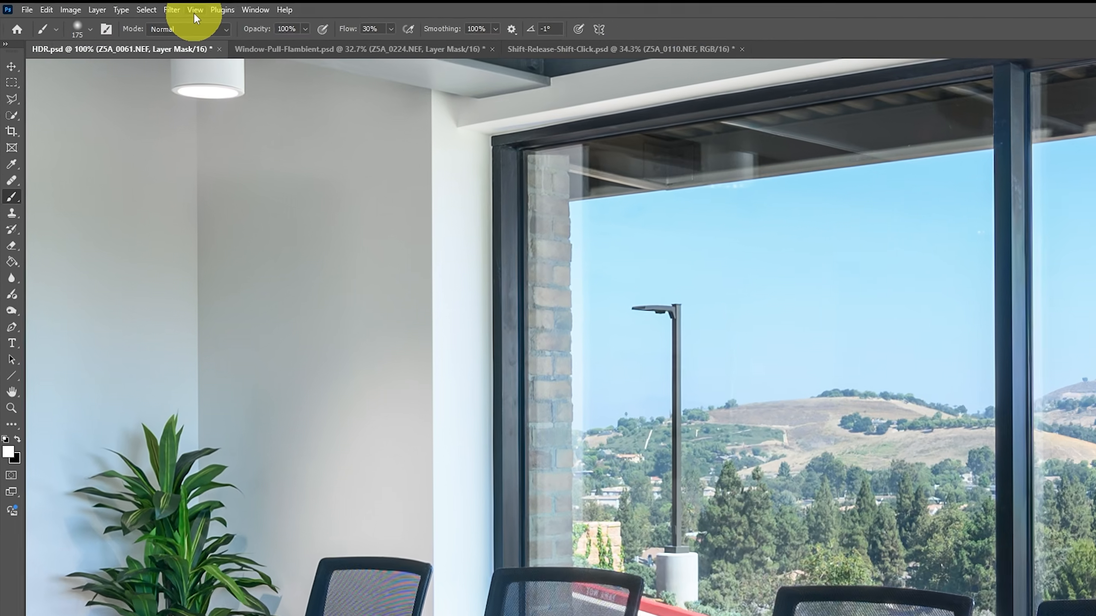
View the conference room image in each full-screen mode, enlarge it slightly, and return to the standard screen mode
{"action": "left_click", "coordinate": [195, 10]}
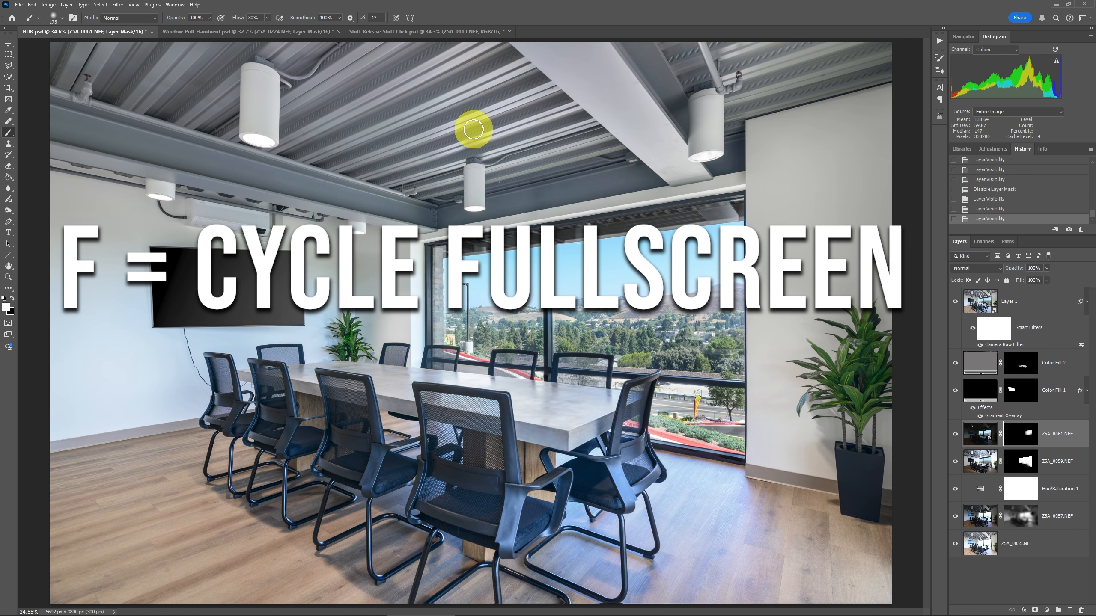
{"action": "key", "text": "f"}
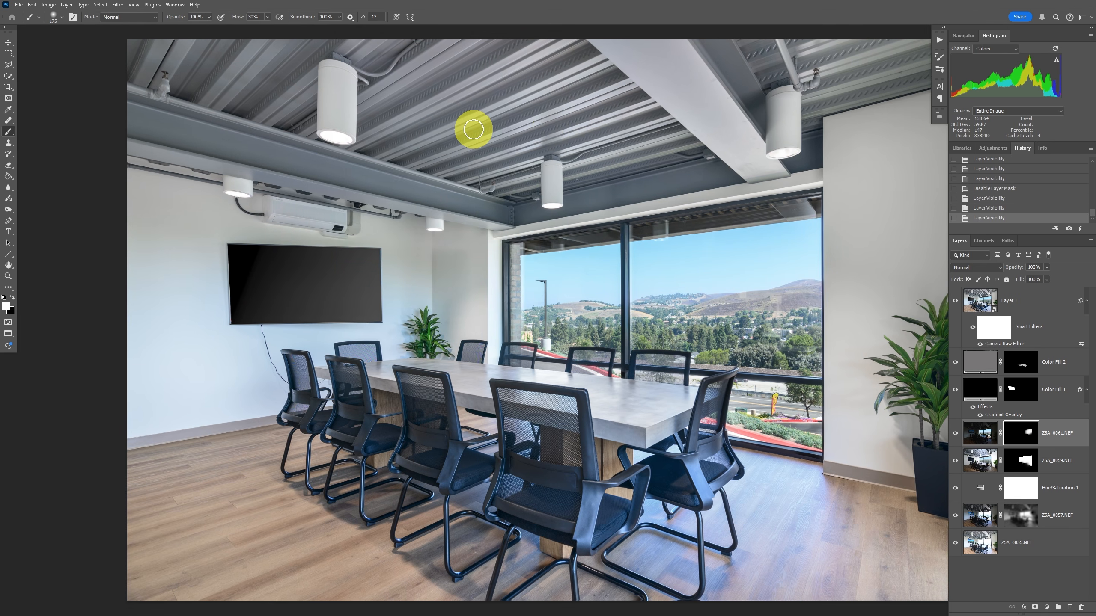
{"action": "key", "text": "f"}
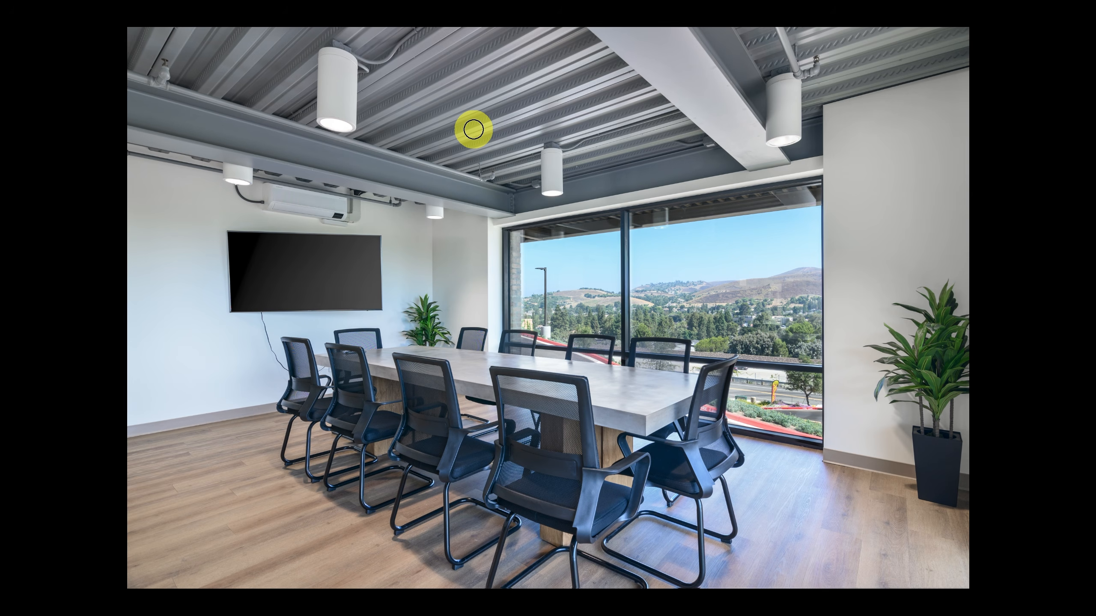
{"action": "key", "text": "ctrl+plus"}
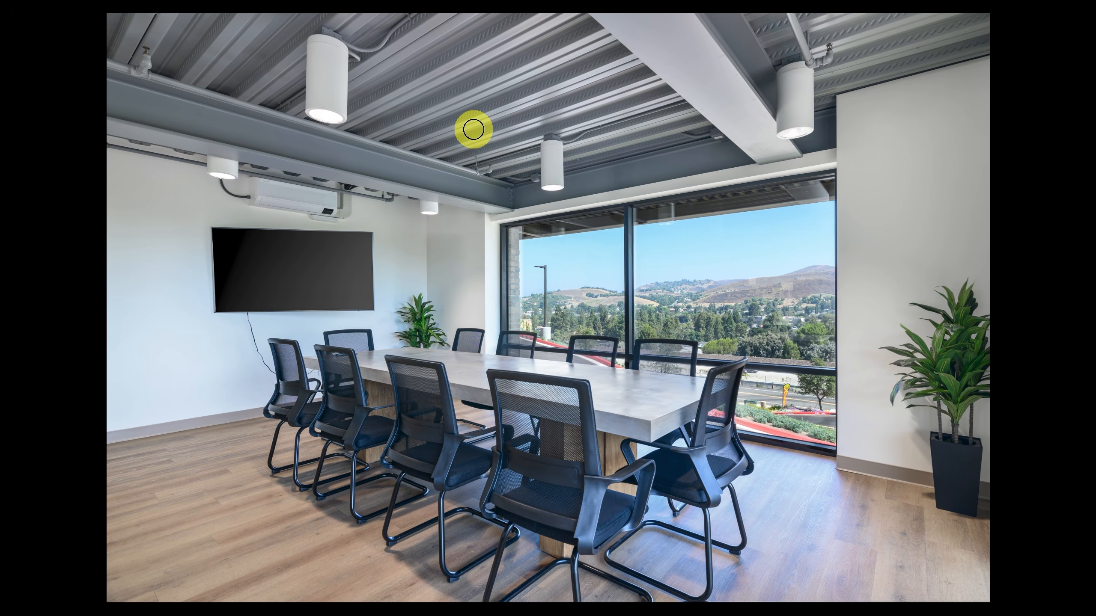
{"action": "key", "text": "f"}
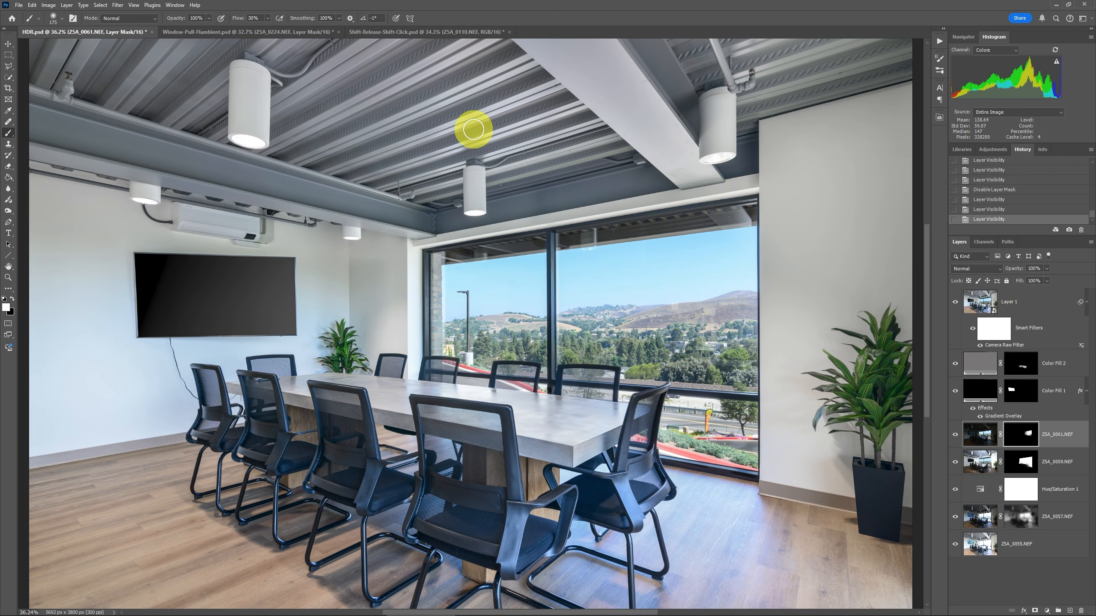
{"action": "key", "text": "ctrl+0"}
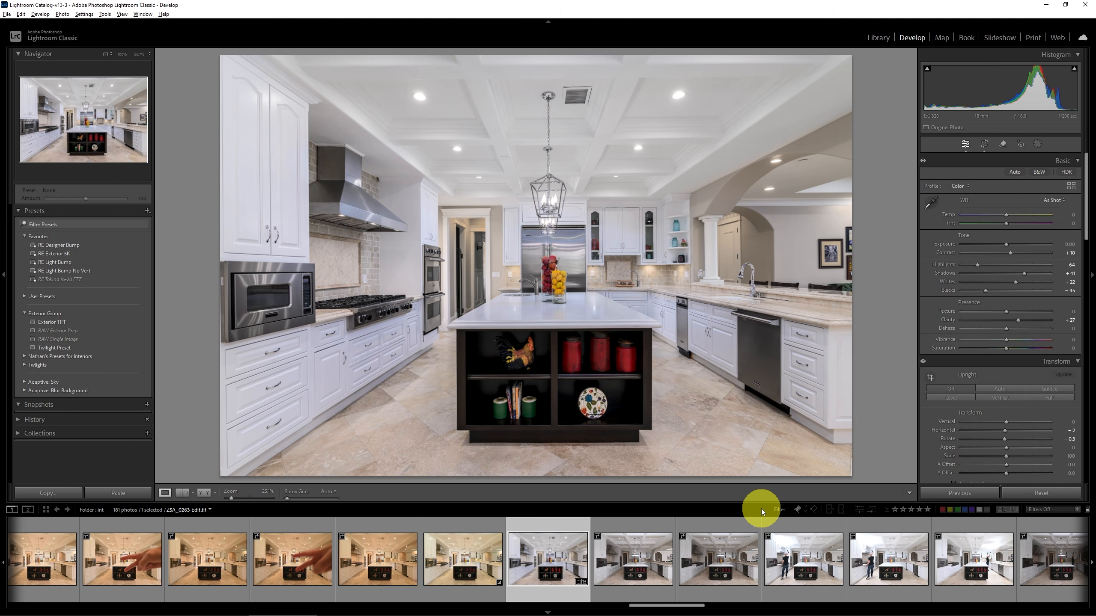
In Lightroom Classic, crop the kitchen photo Z5A_0263-Edit.tif slightly tighter at its original aspect ratio and apply the crop
{"action": "key", "text": "r"}
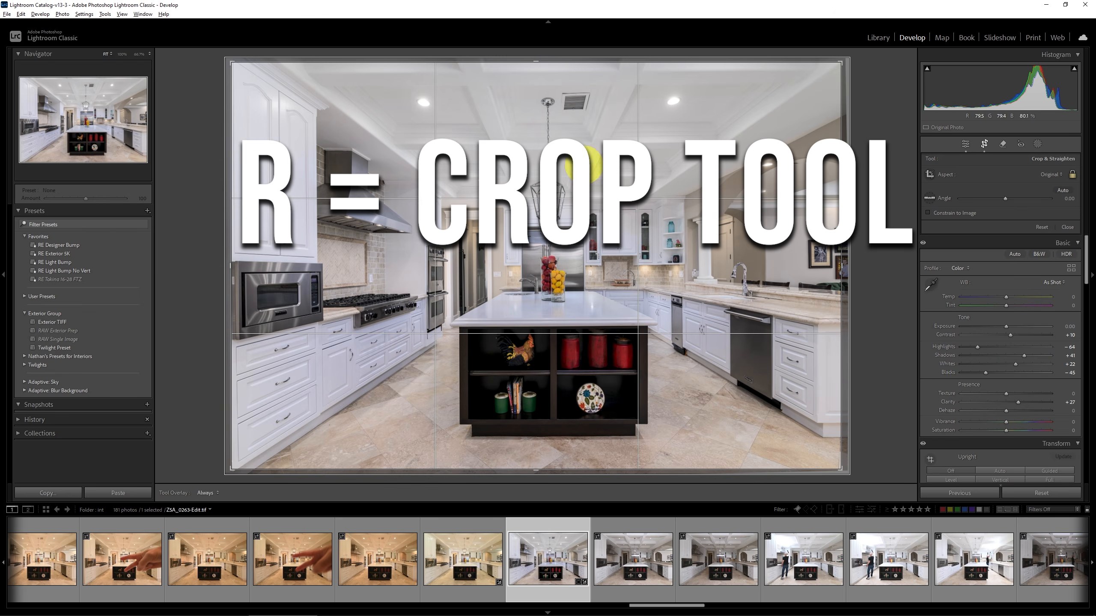
{"action": "left_click_drag", "start_coordinate": [535, 61], "coordinate": [533, 60]}
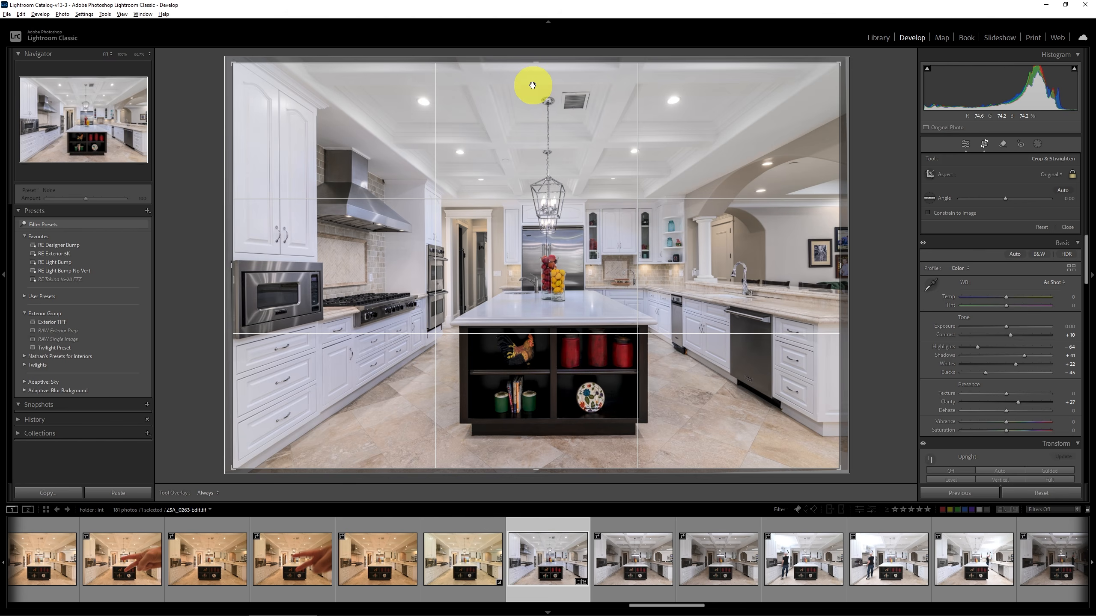
{"action": "key", "text": "Return"}
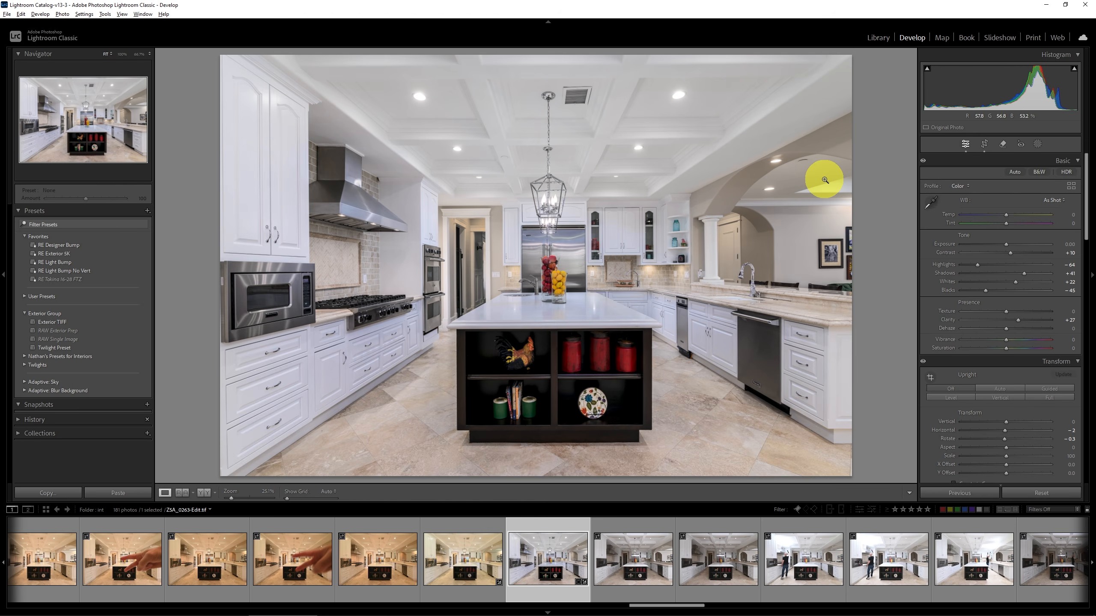
Review the available mask types for the kitchen photo without adding one, and preview the photo in full screen
{"action": "key", "text": "shift+w"}
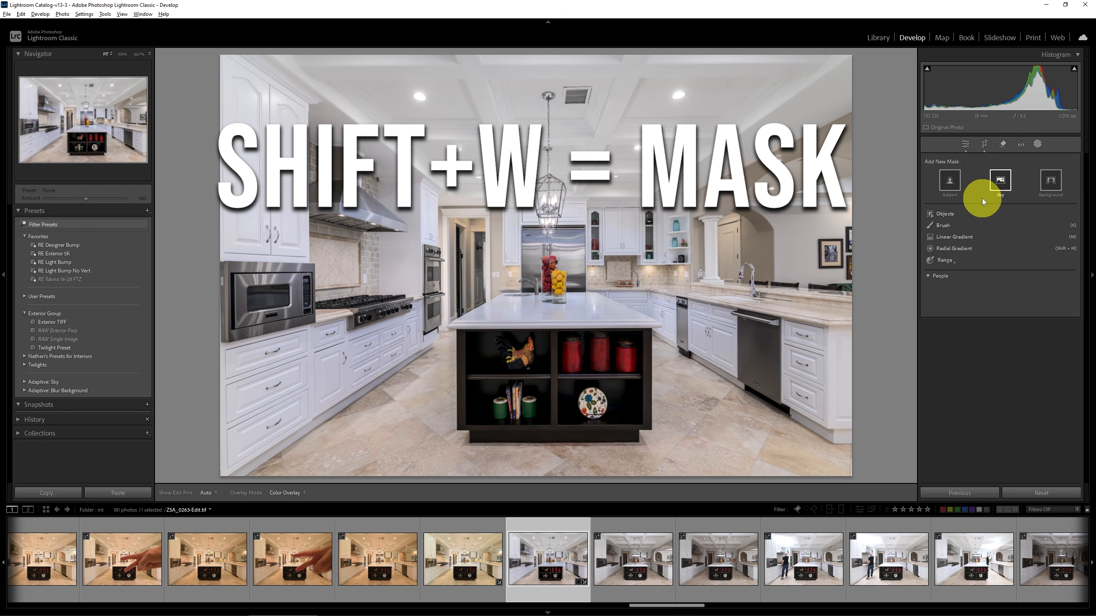
{"action": "key", "text": "shift+w"}
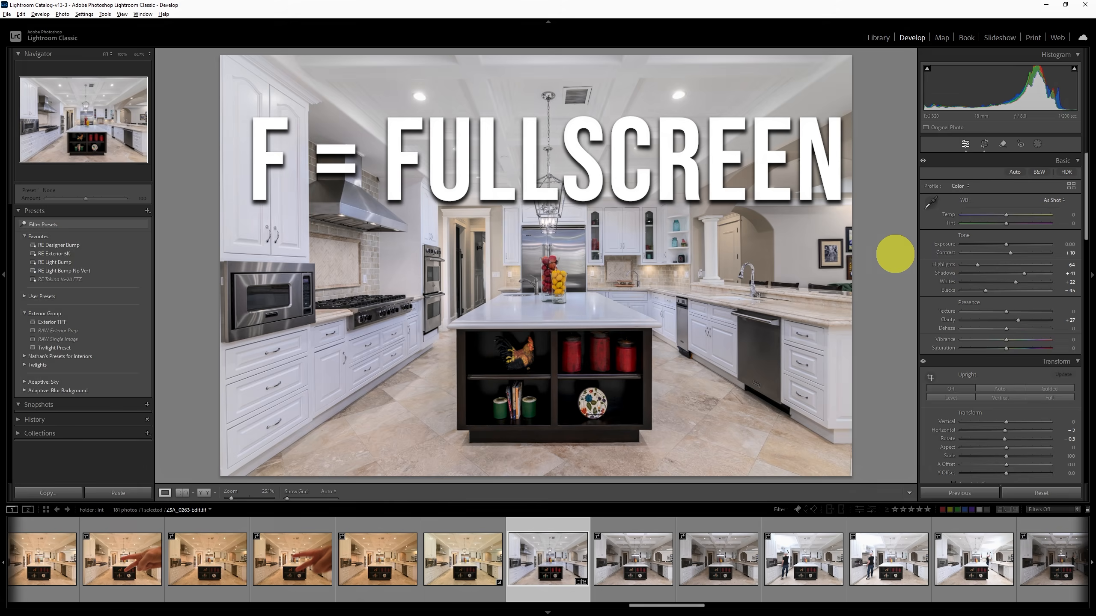
{"action": "key", "text": "f"}
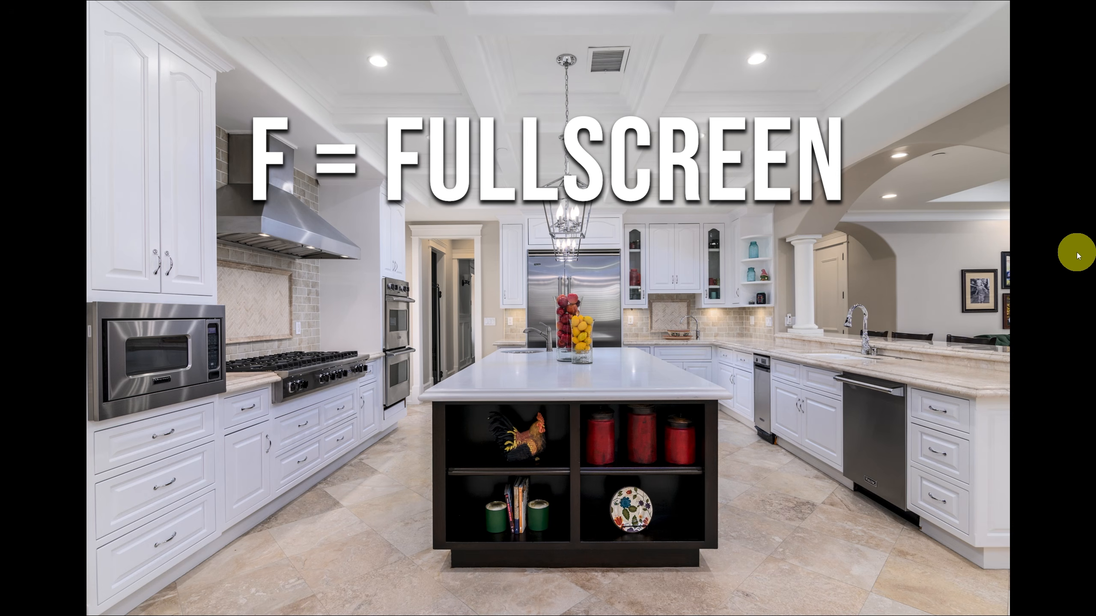
{"action": "key", "text": "f"}
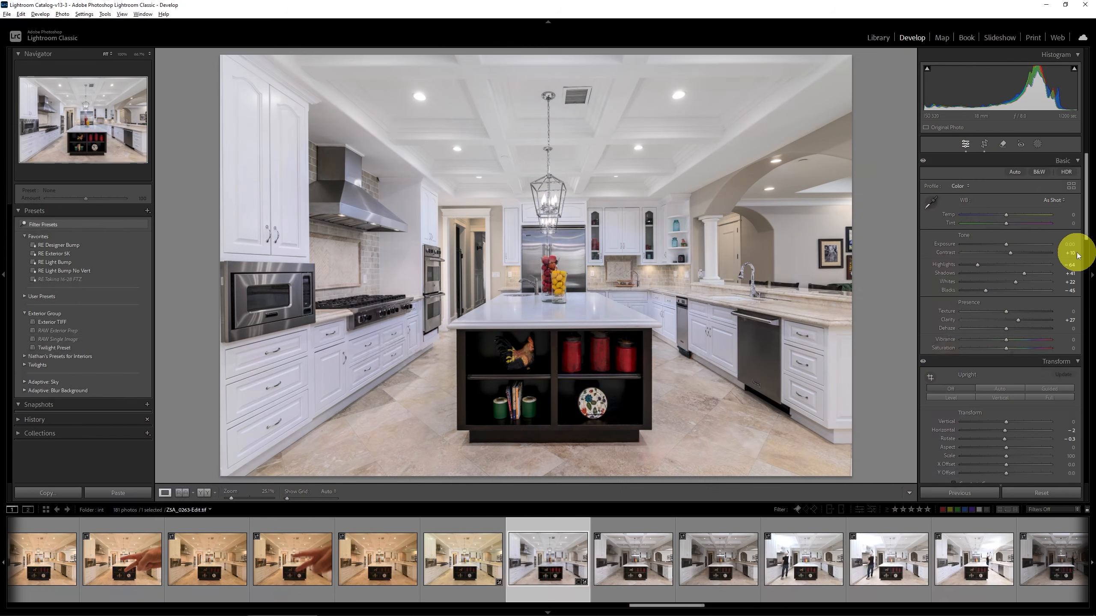